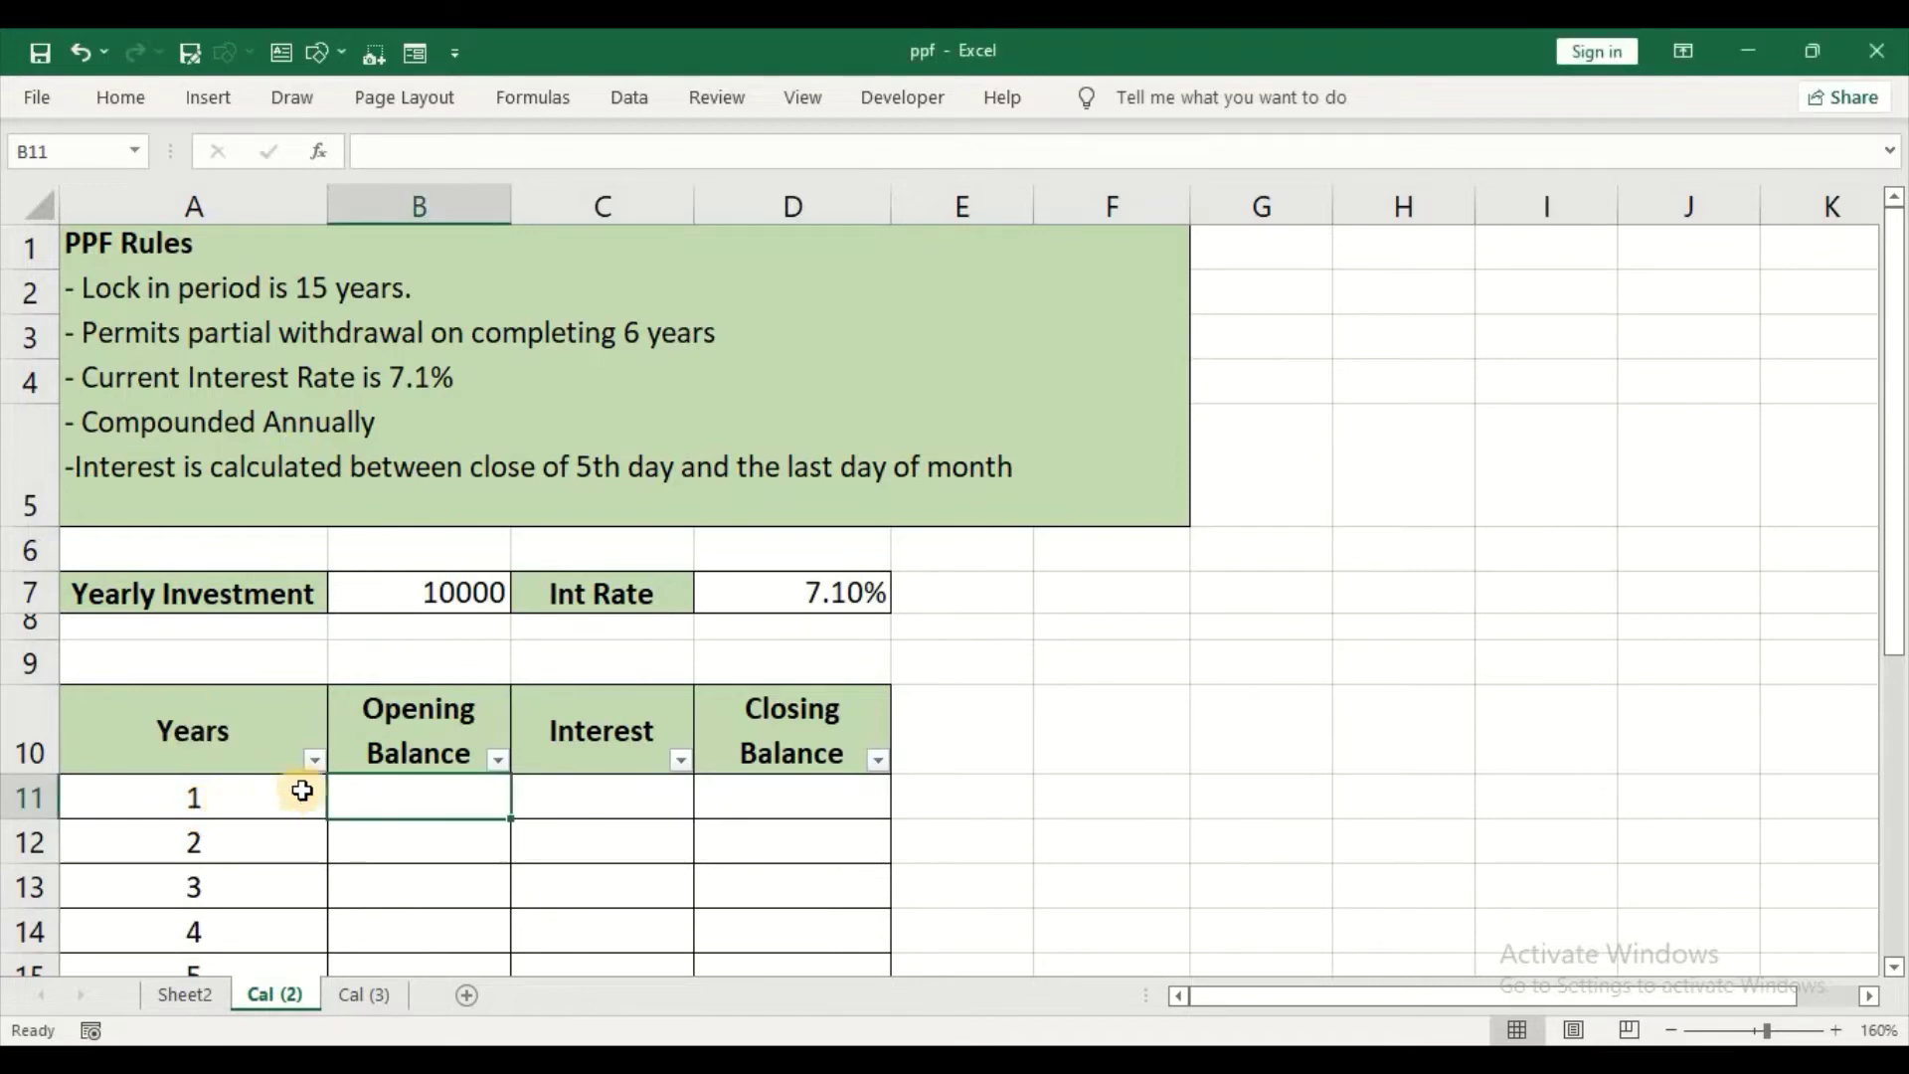
# - Change the yearly investment in B7 to 12000
pyautogui.click(230, 823)
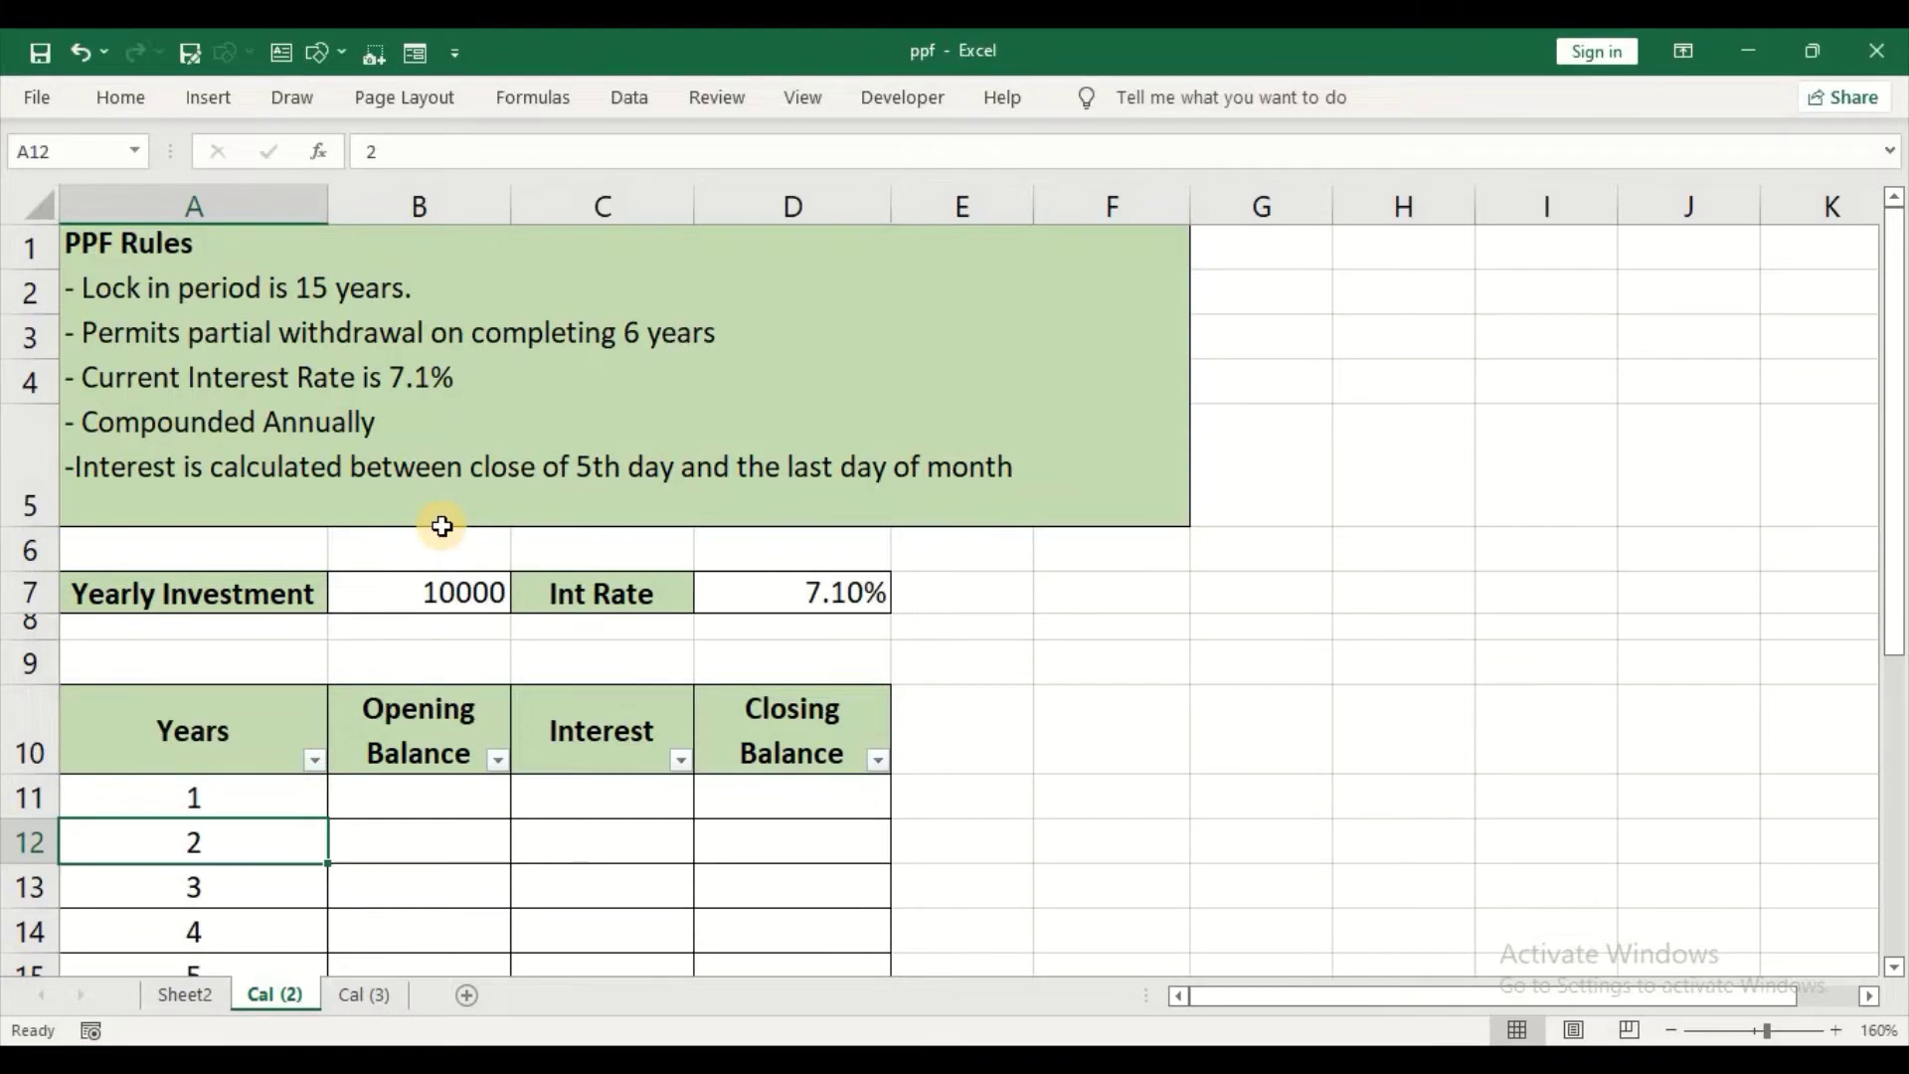
pyautogui.click(431, 590)
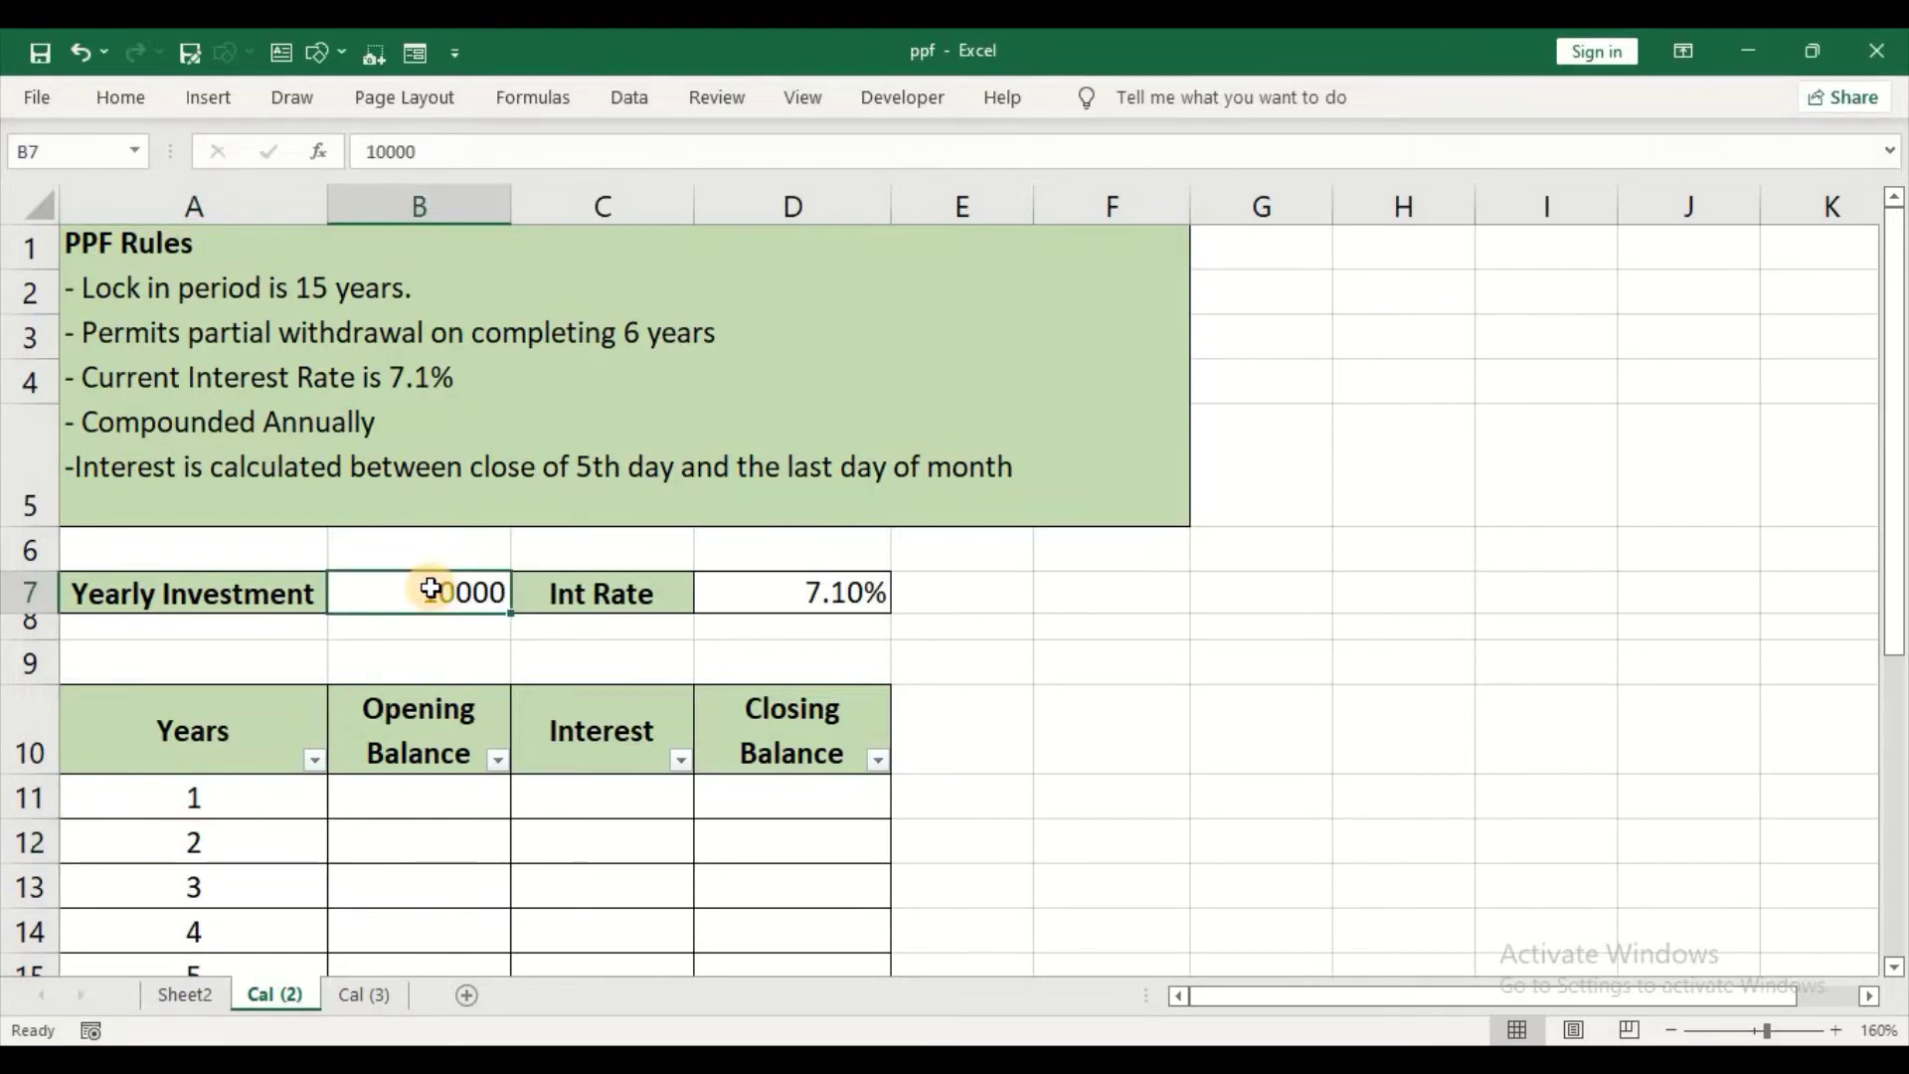
pyautogui.write('120')
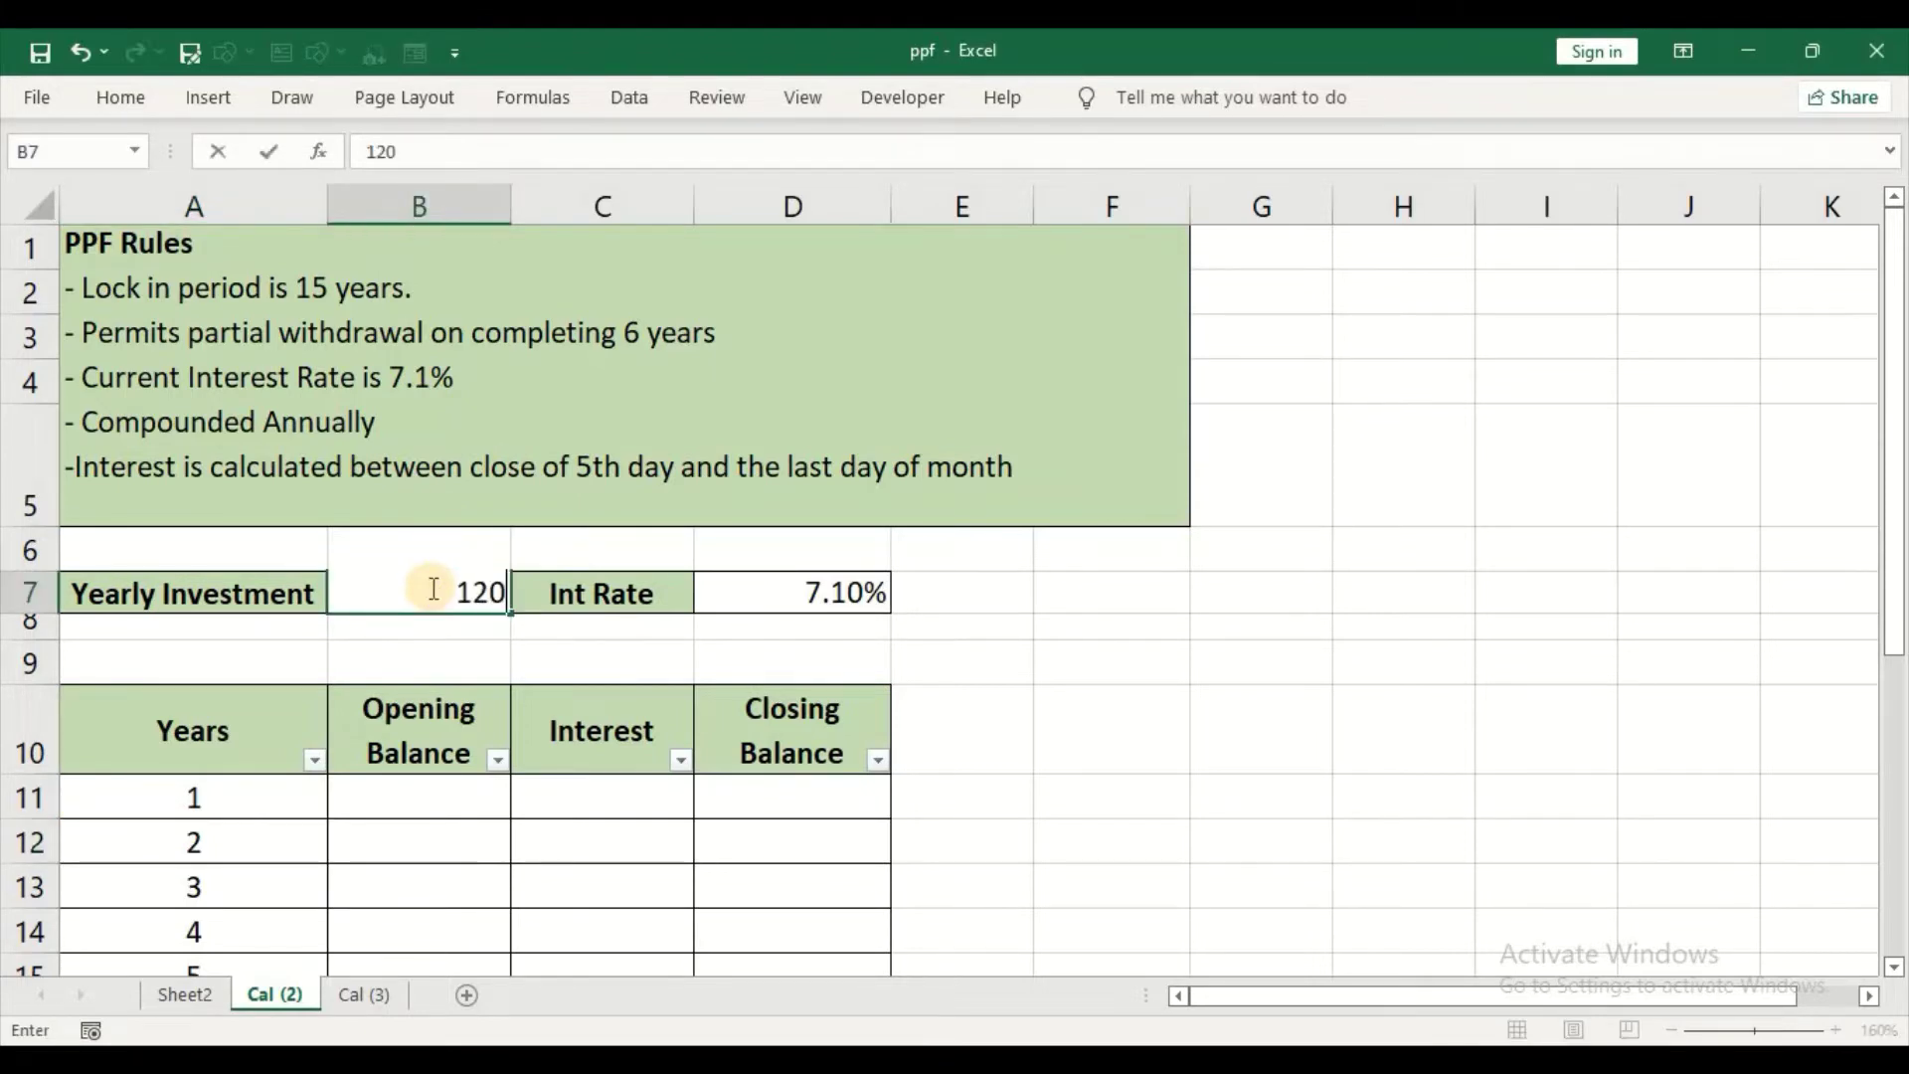
pyautogui.write('00')
pyautogui.press('Return')
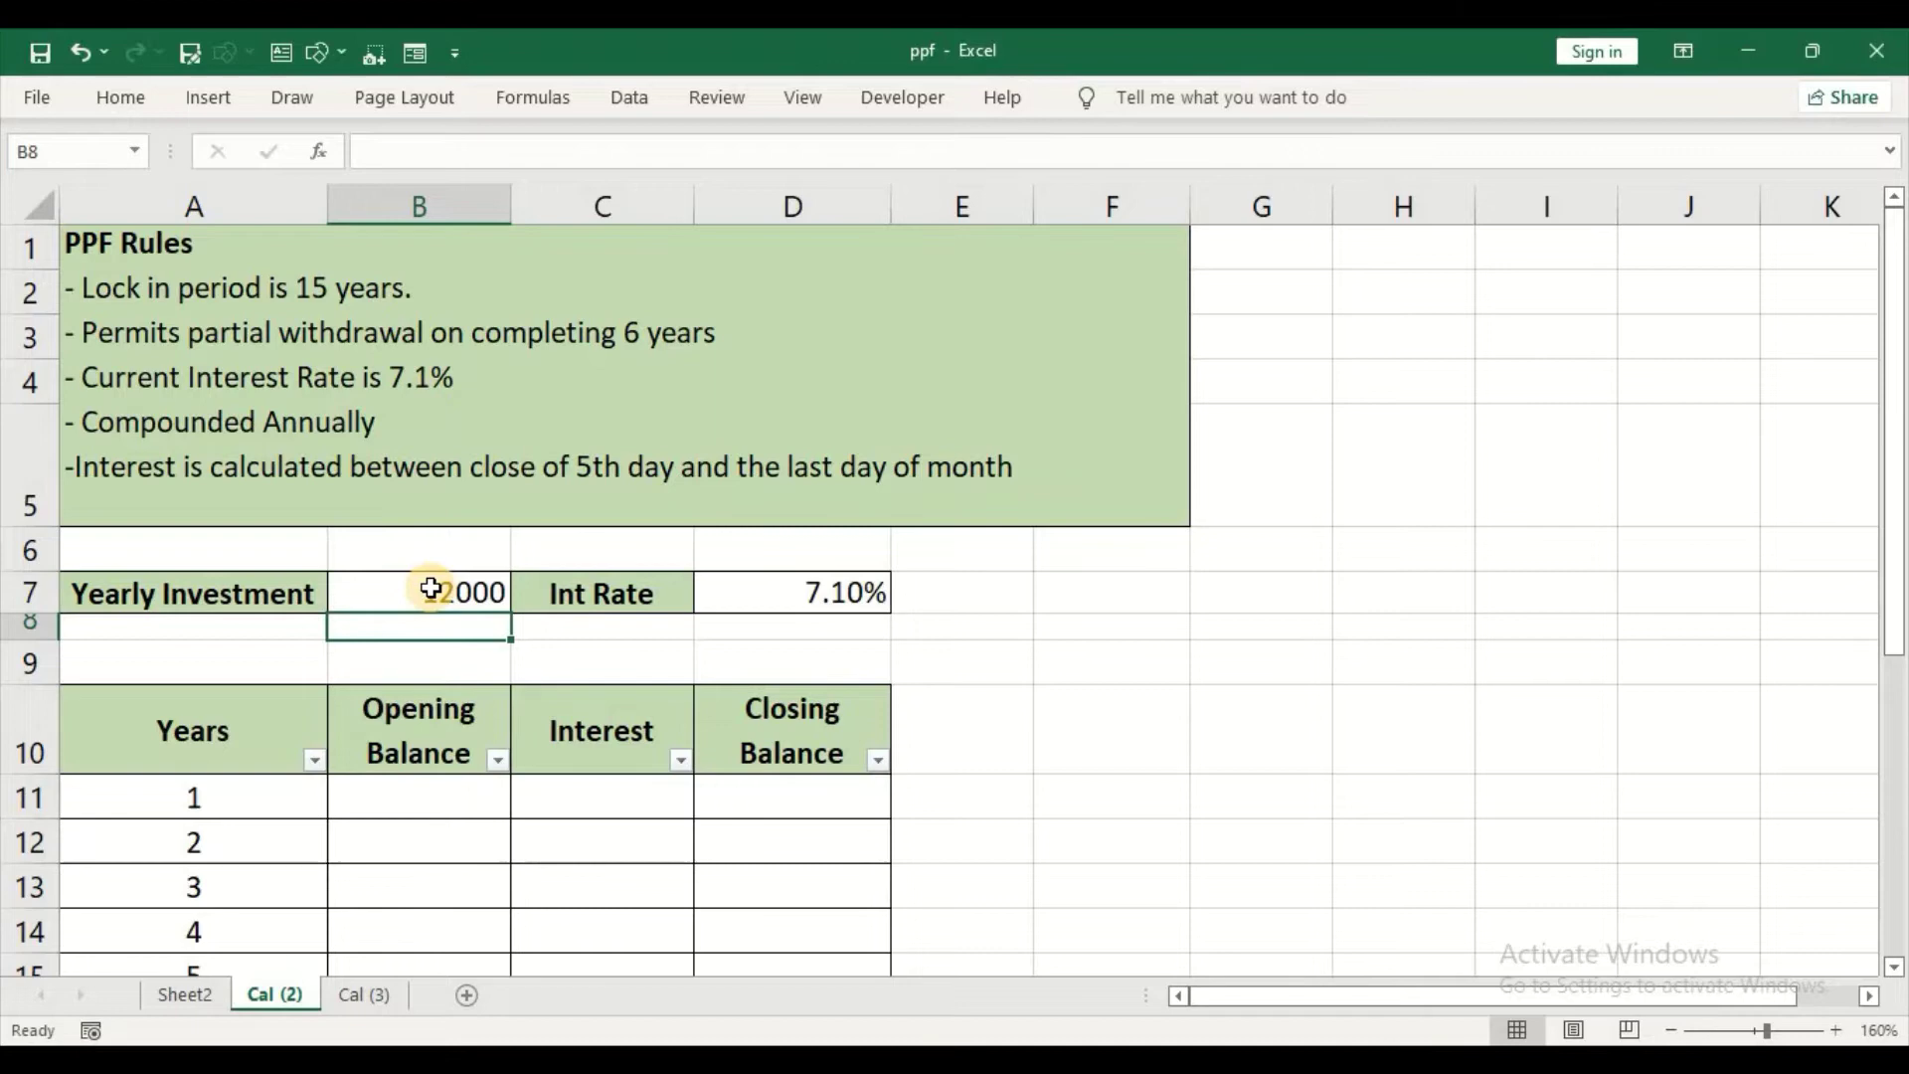
# - Link year 1's opening balance in B11 to B7 with =B7, showing 12,000
pyautogui.click(805, 595)
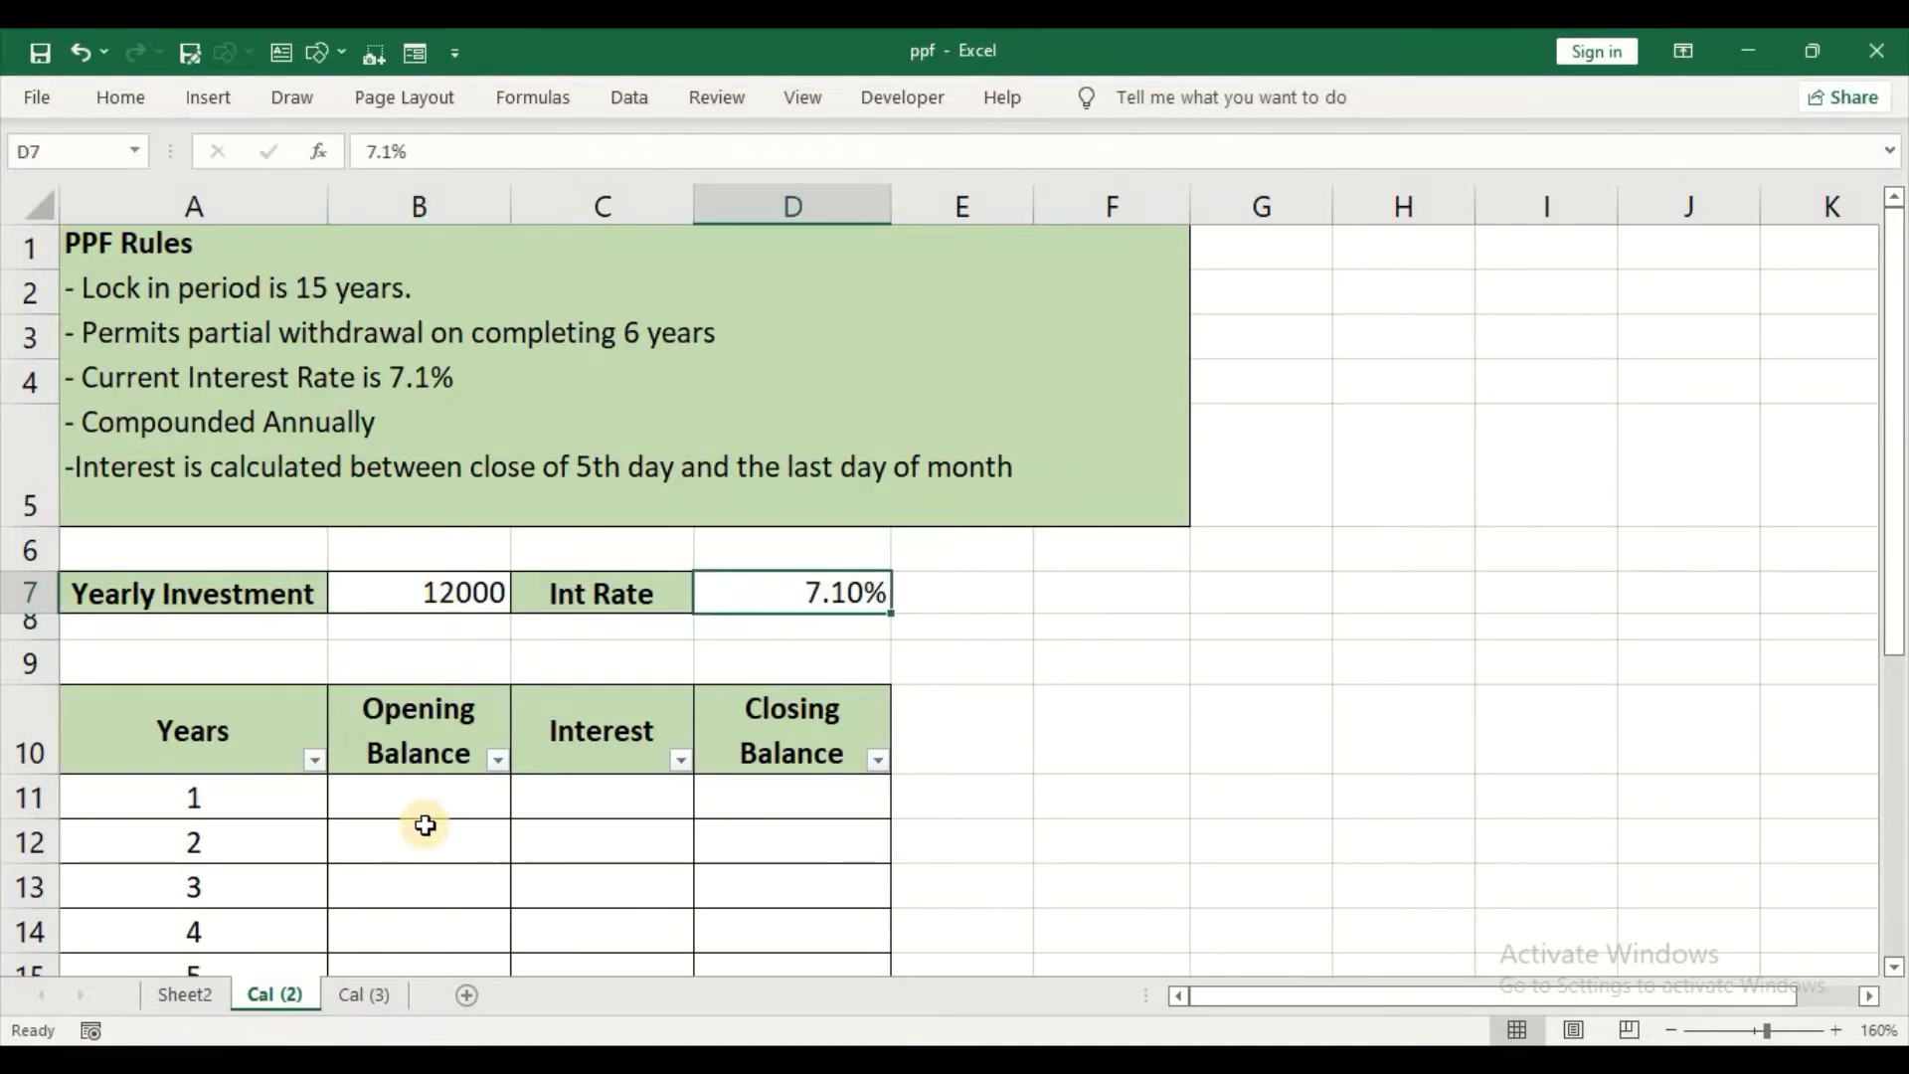
pyautogui.click(442, 802)
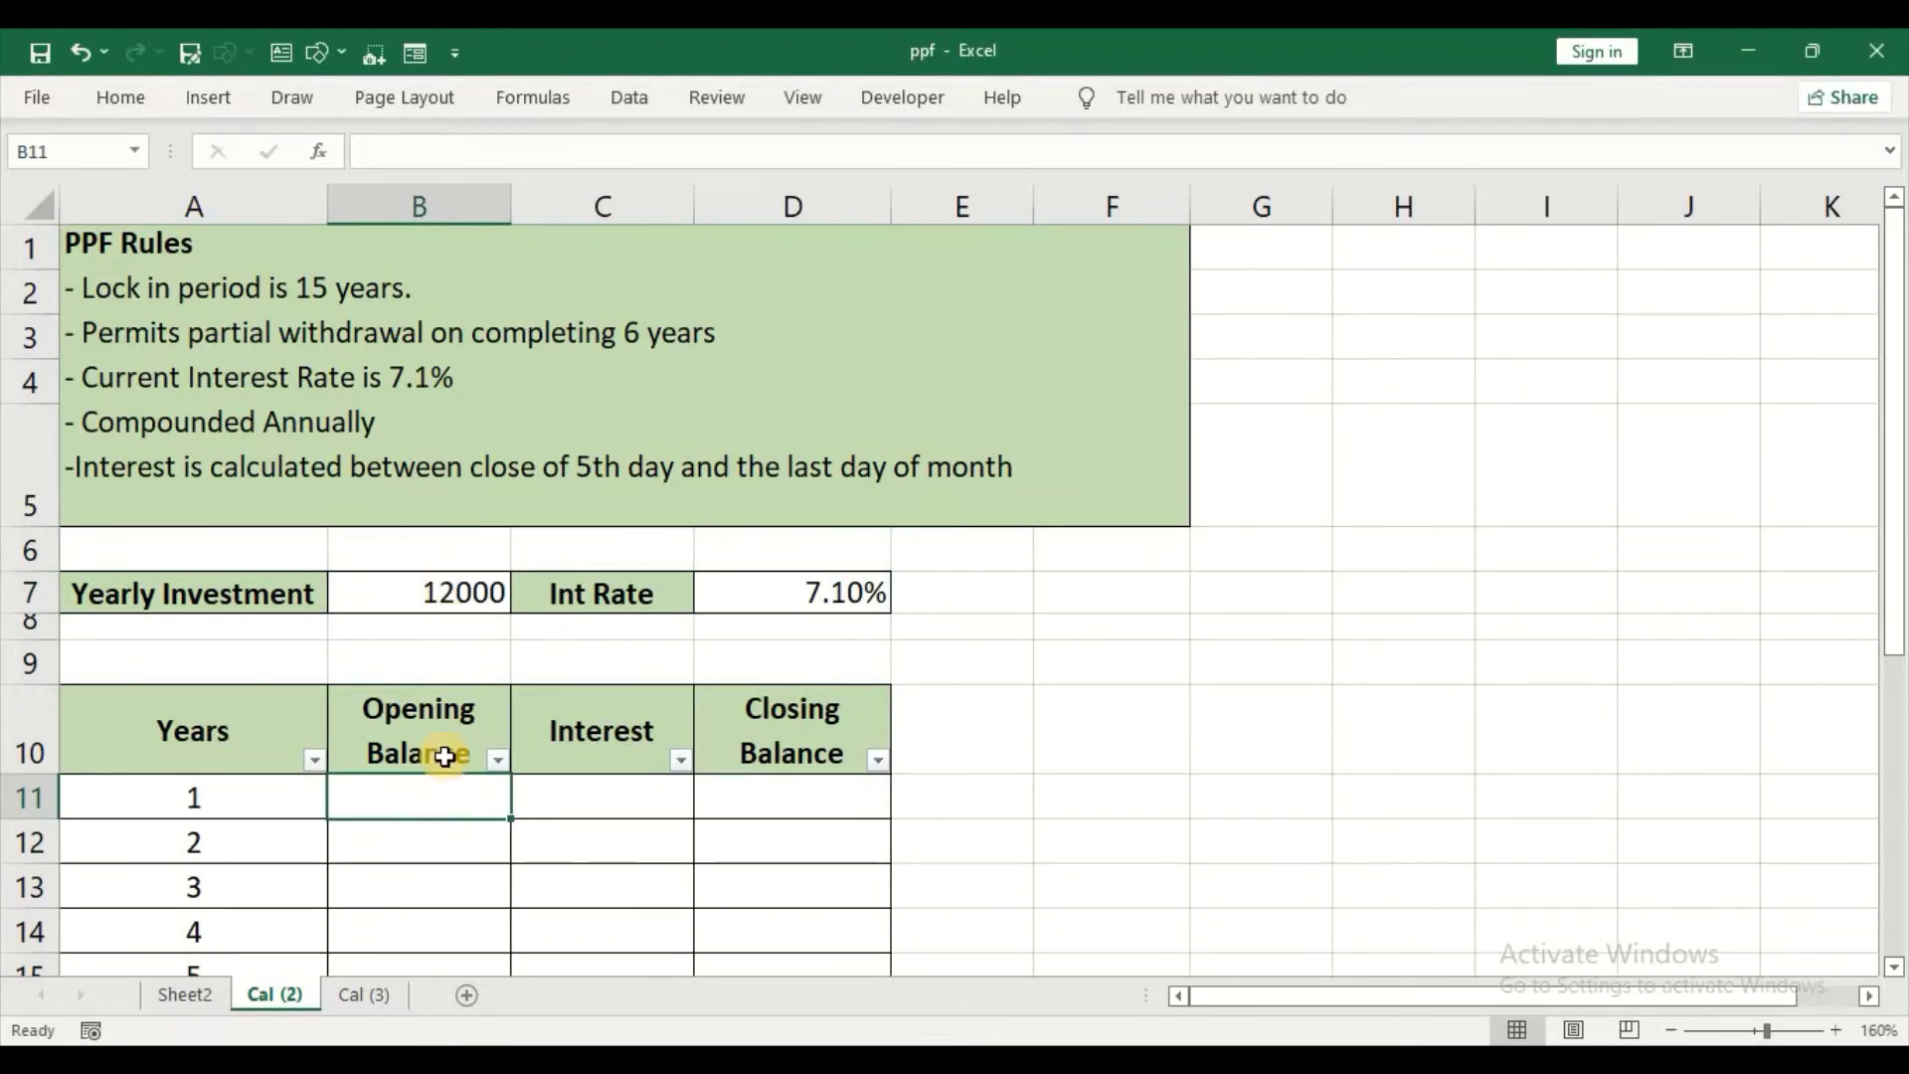
pyautogui.write('=')
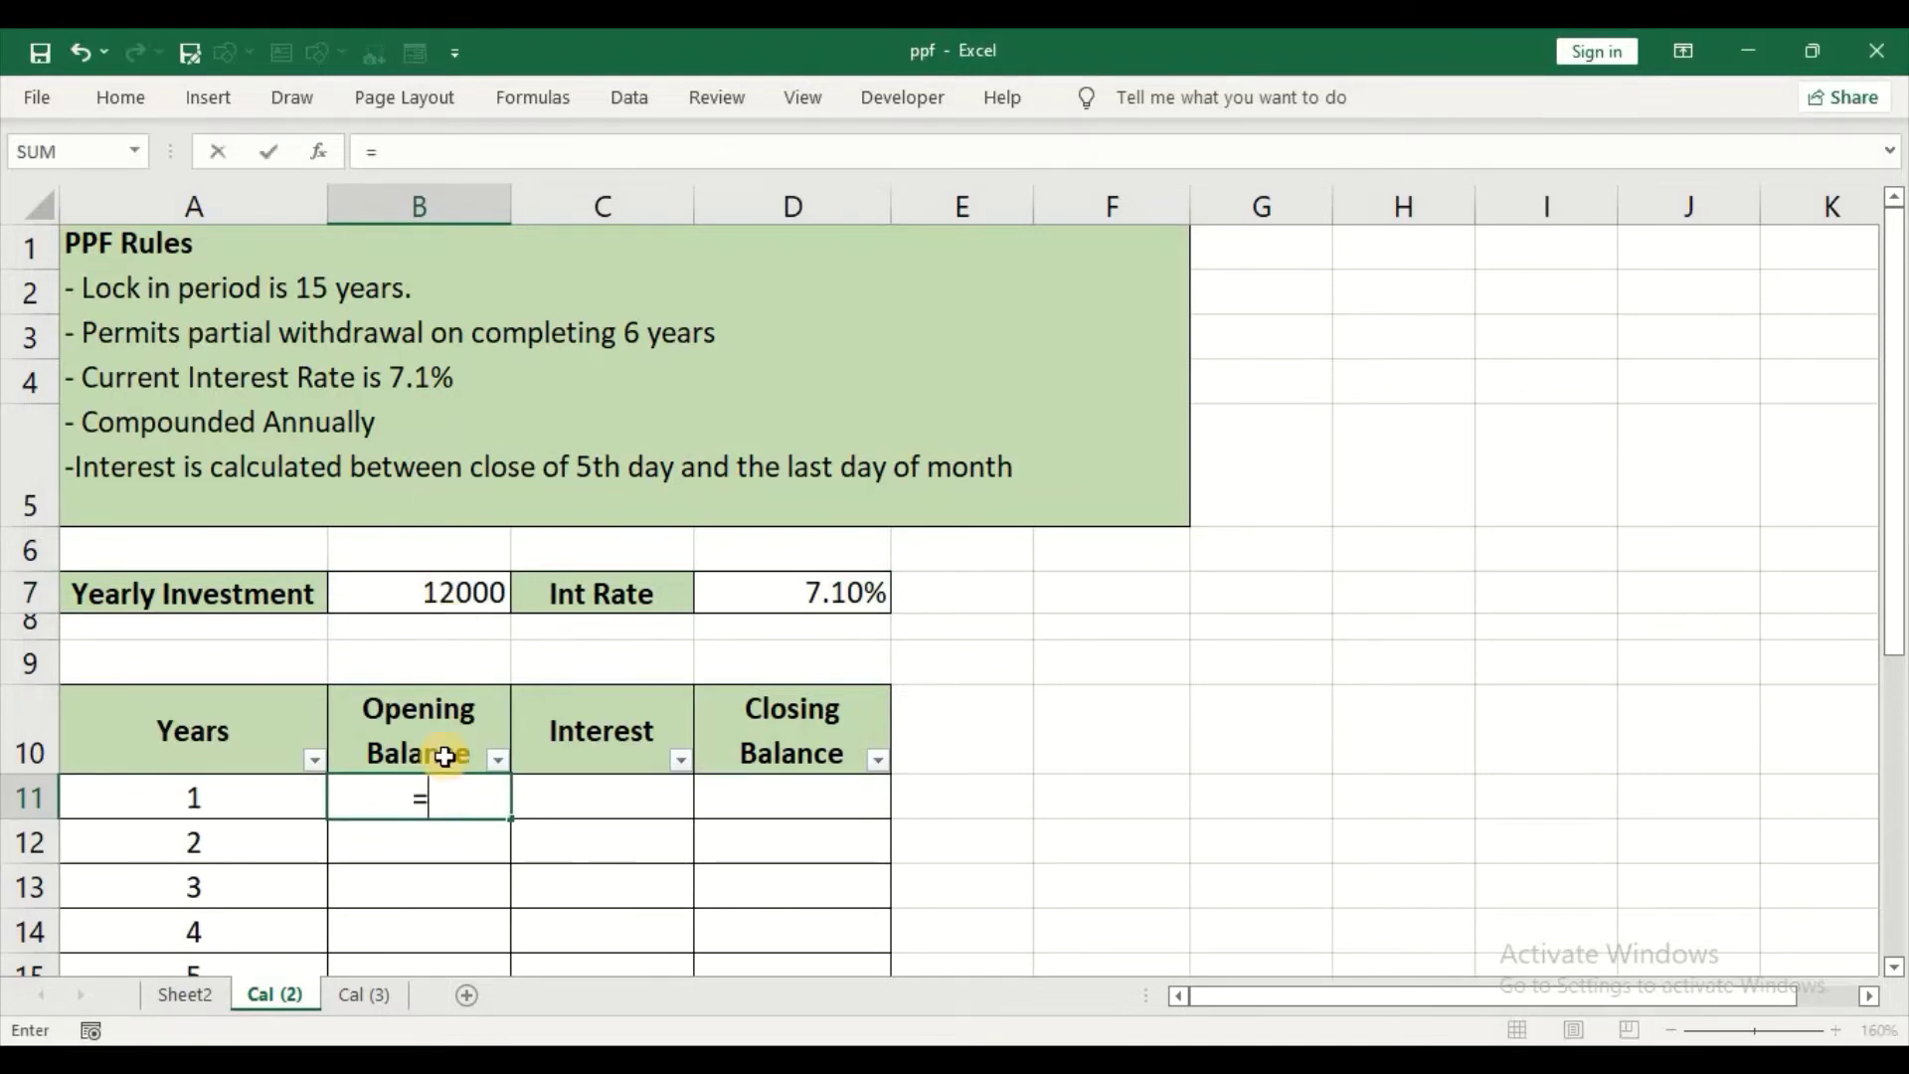
pyautogui.click(471, 600)
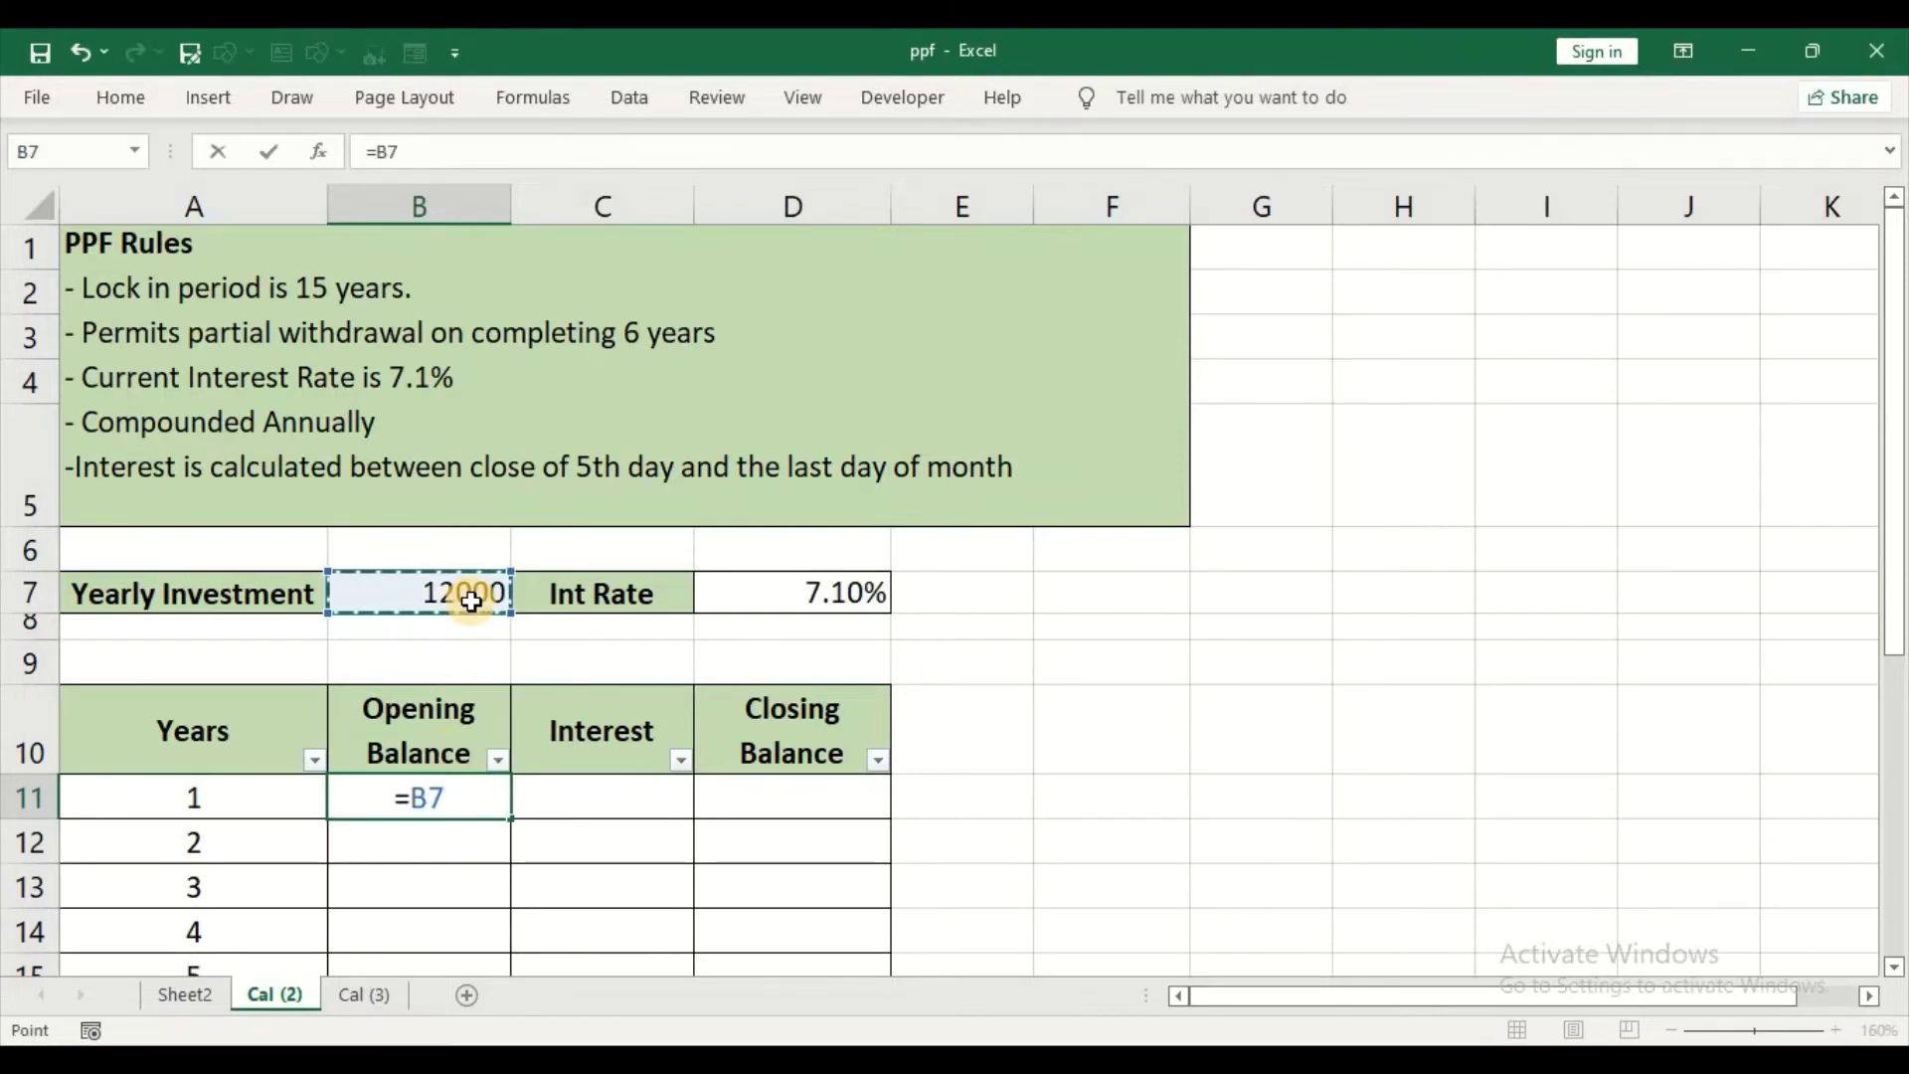
pyautogui.press('Return')
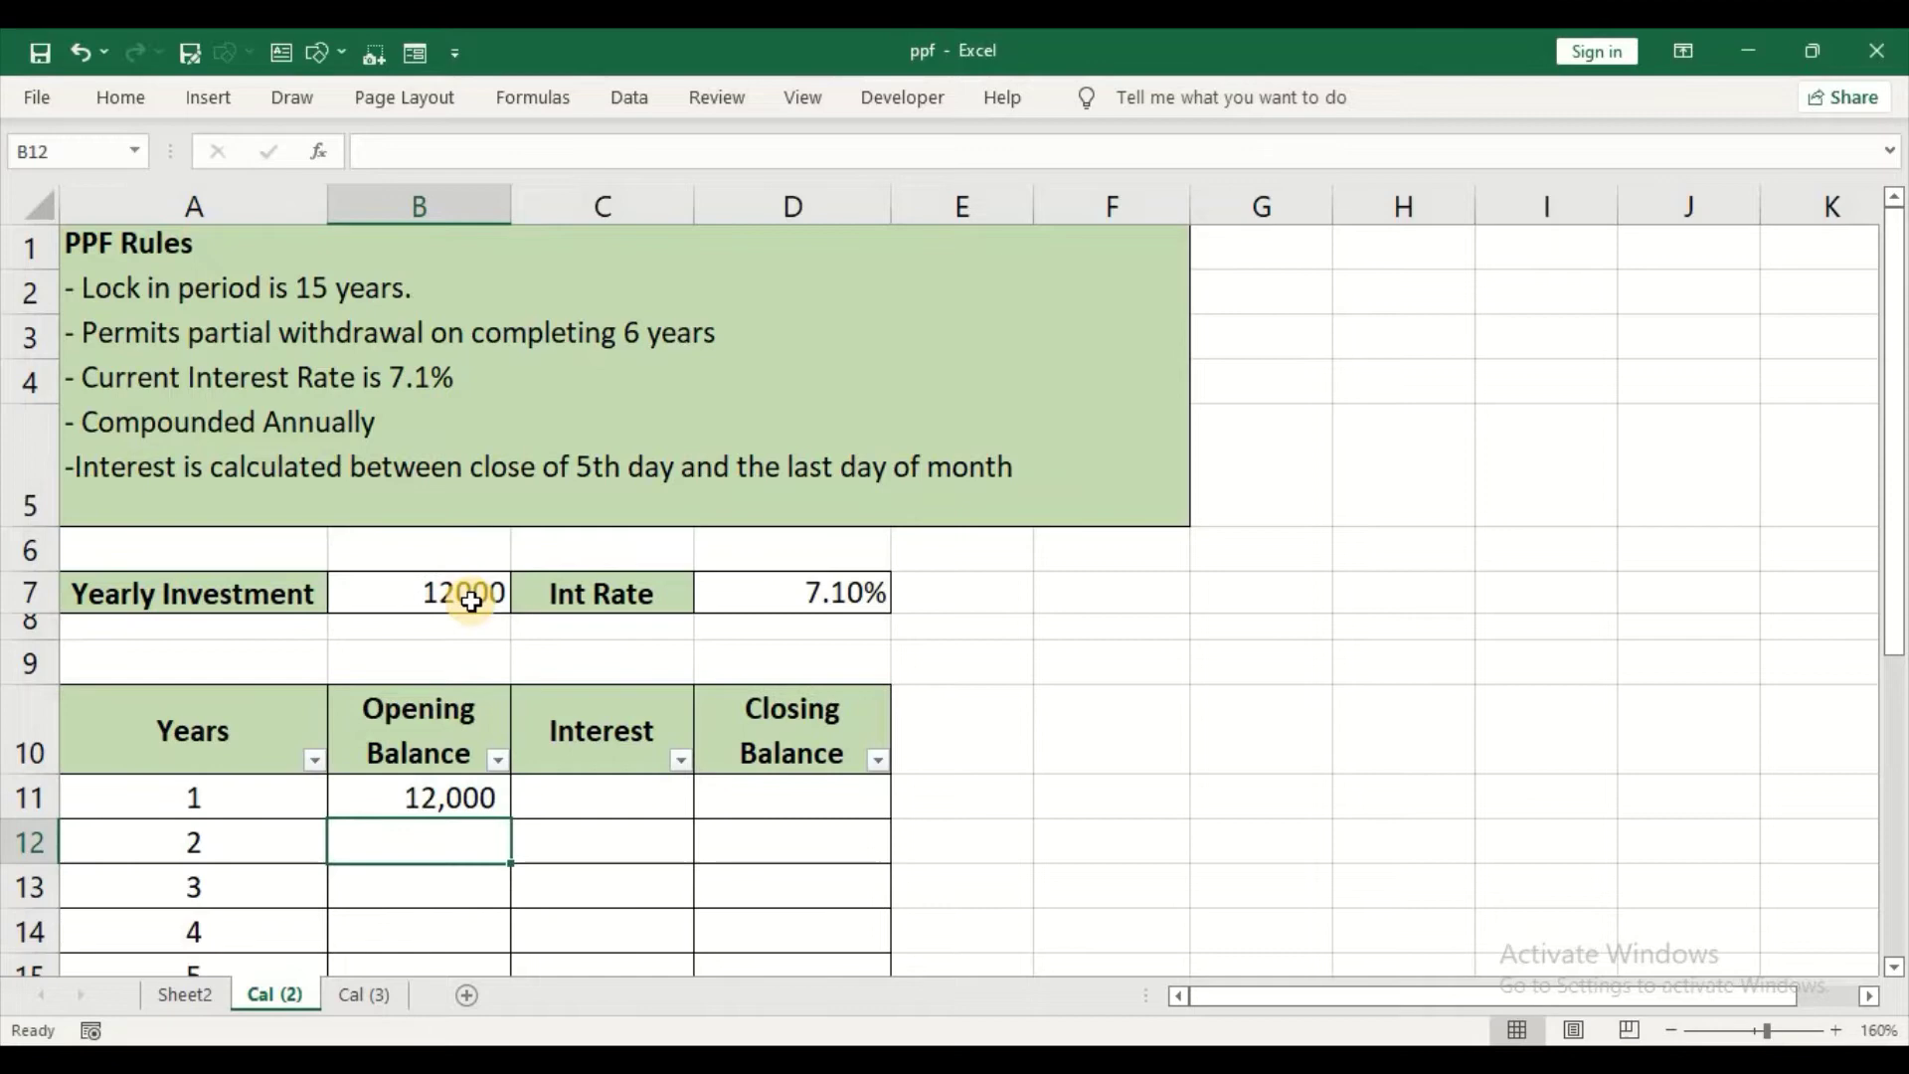
# - Enter =B11*D7 in C11 so year 1's interest shows 852.00
pyautogui.click(632, 797)
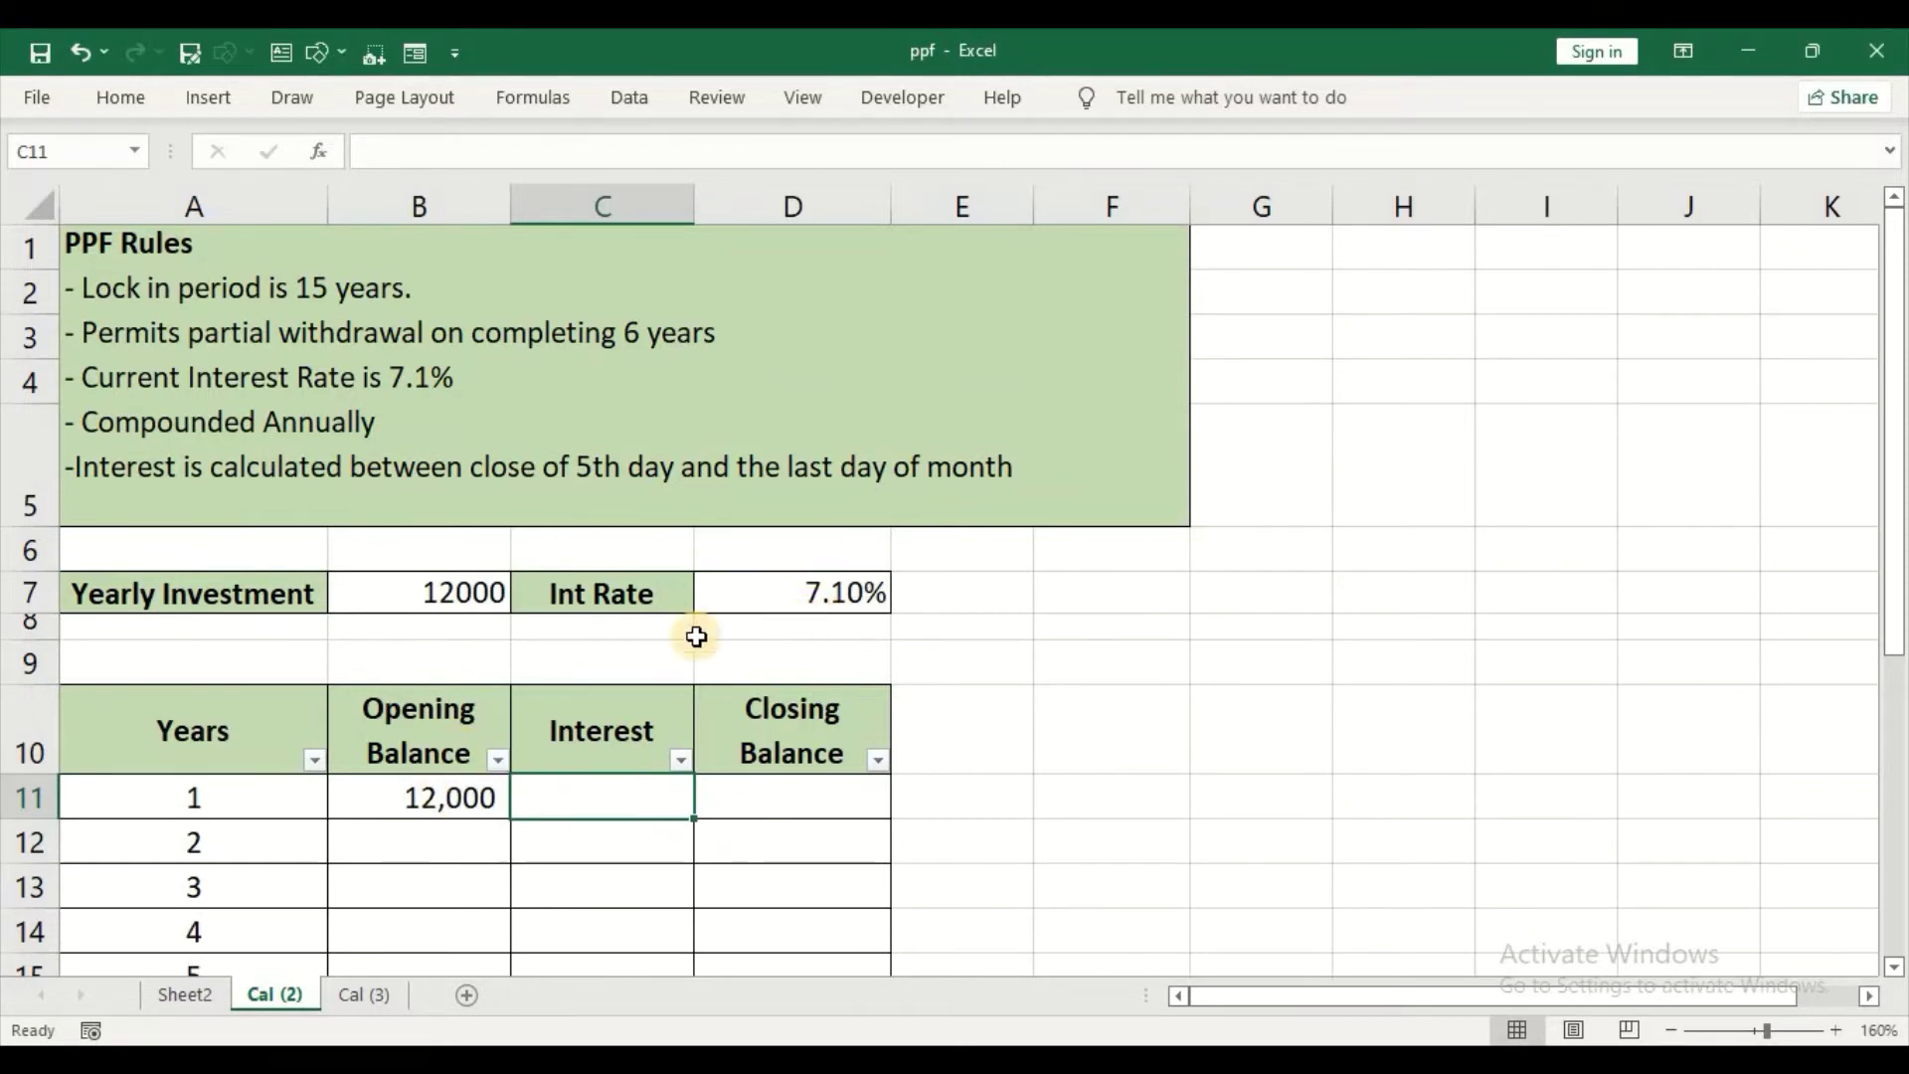
pyautogui.write('=')
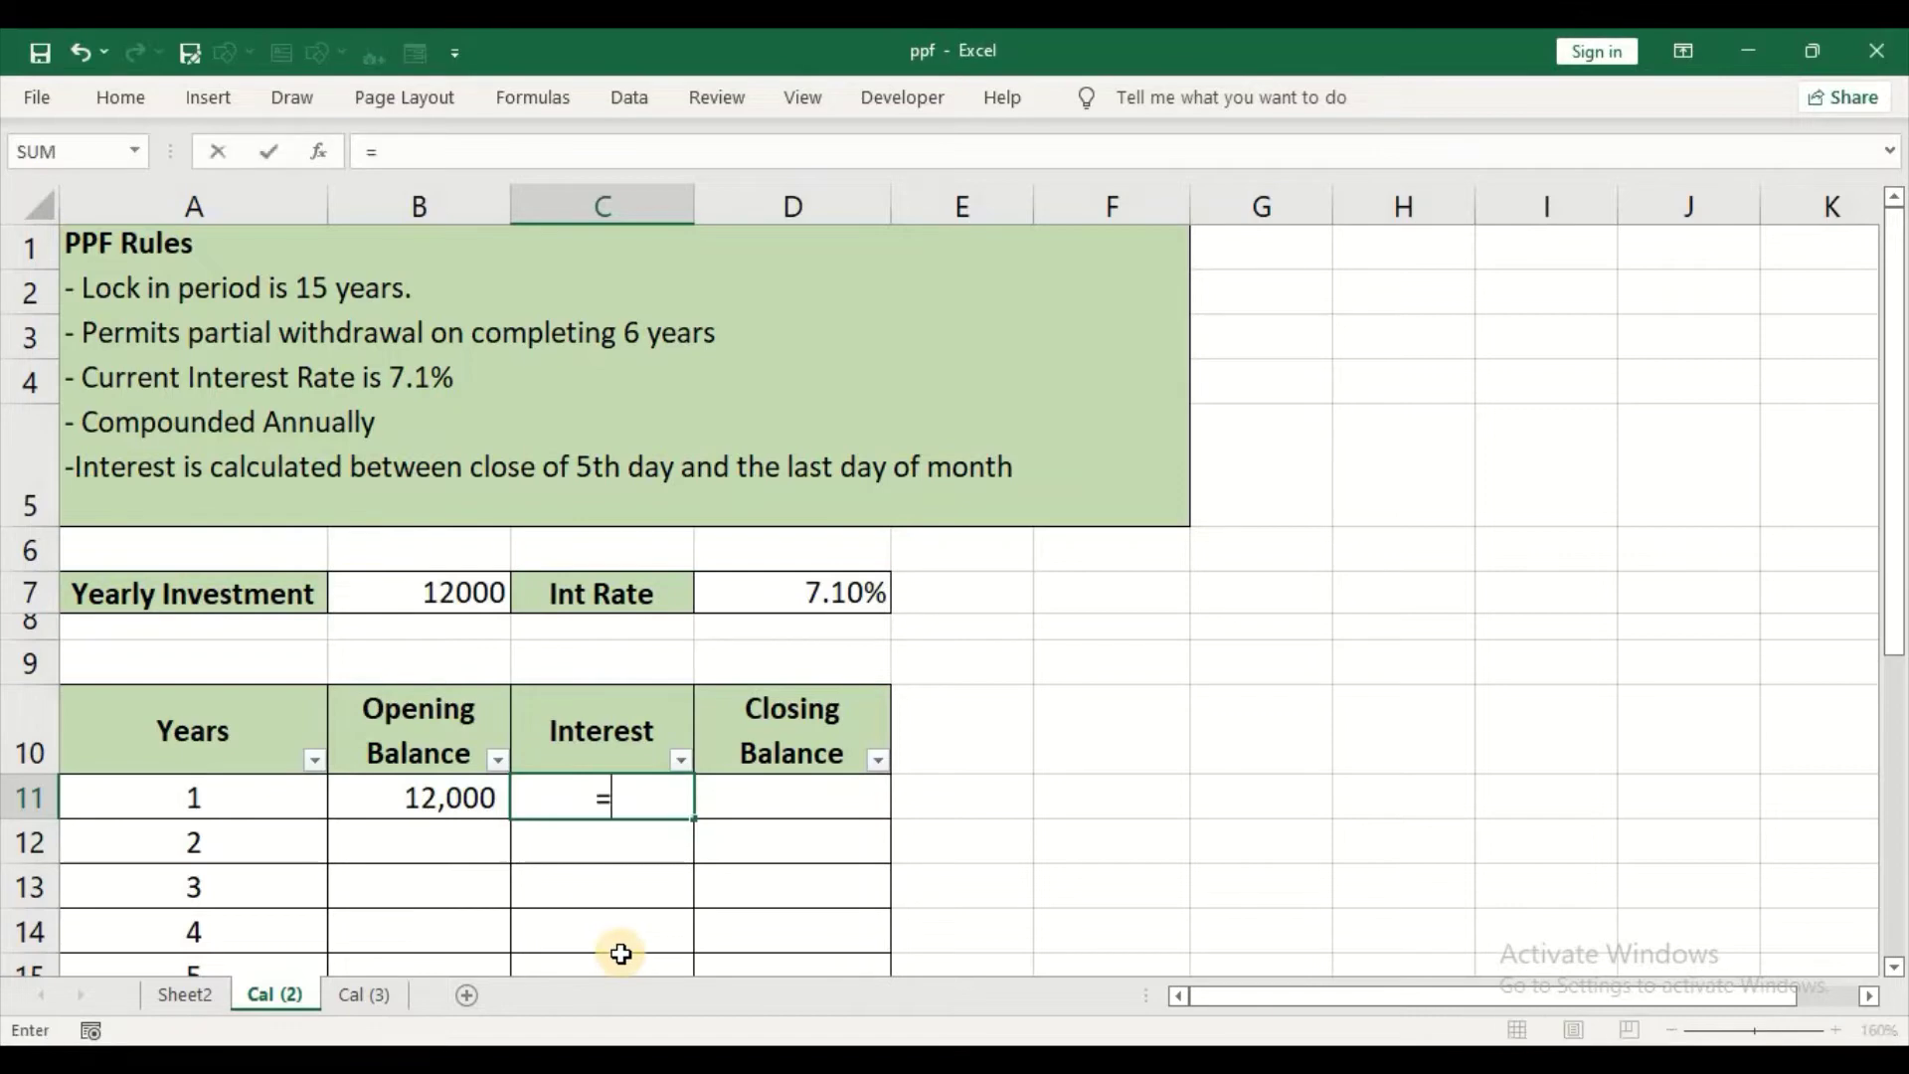
pyautogui.click(466, 805)
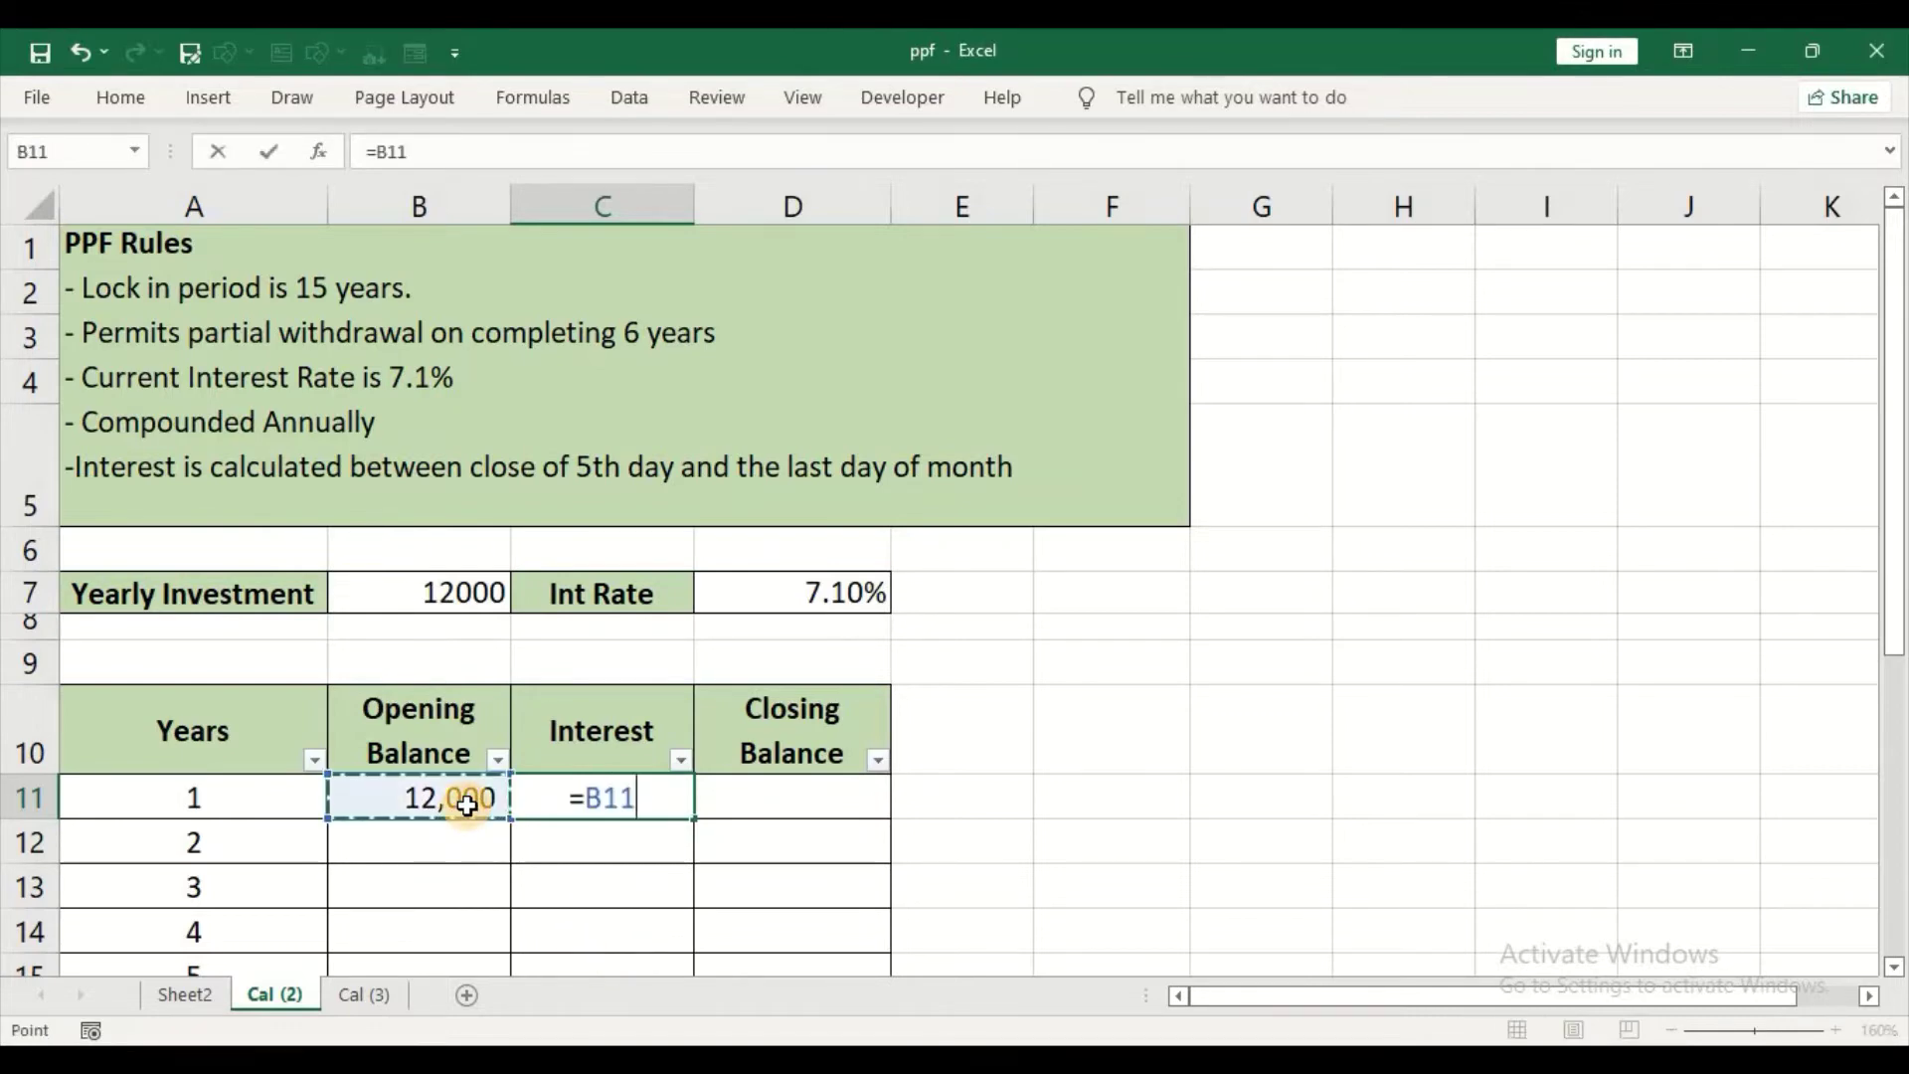
pyautogui.write('*')
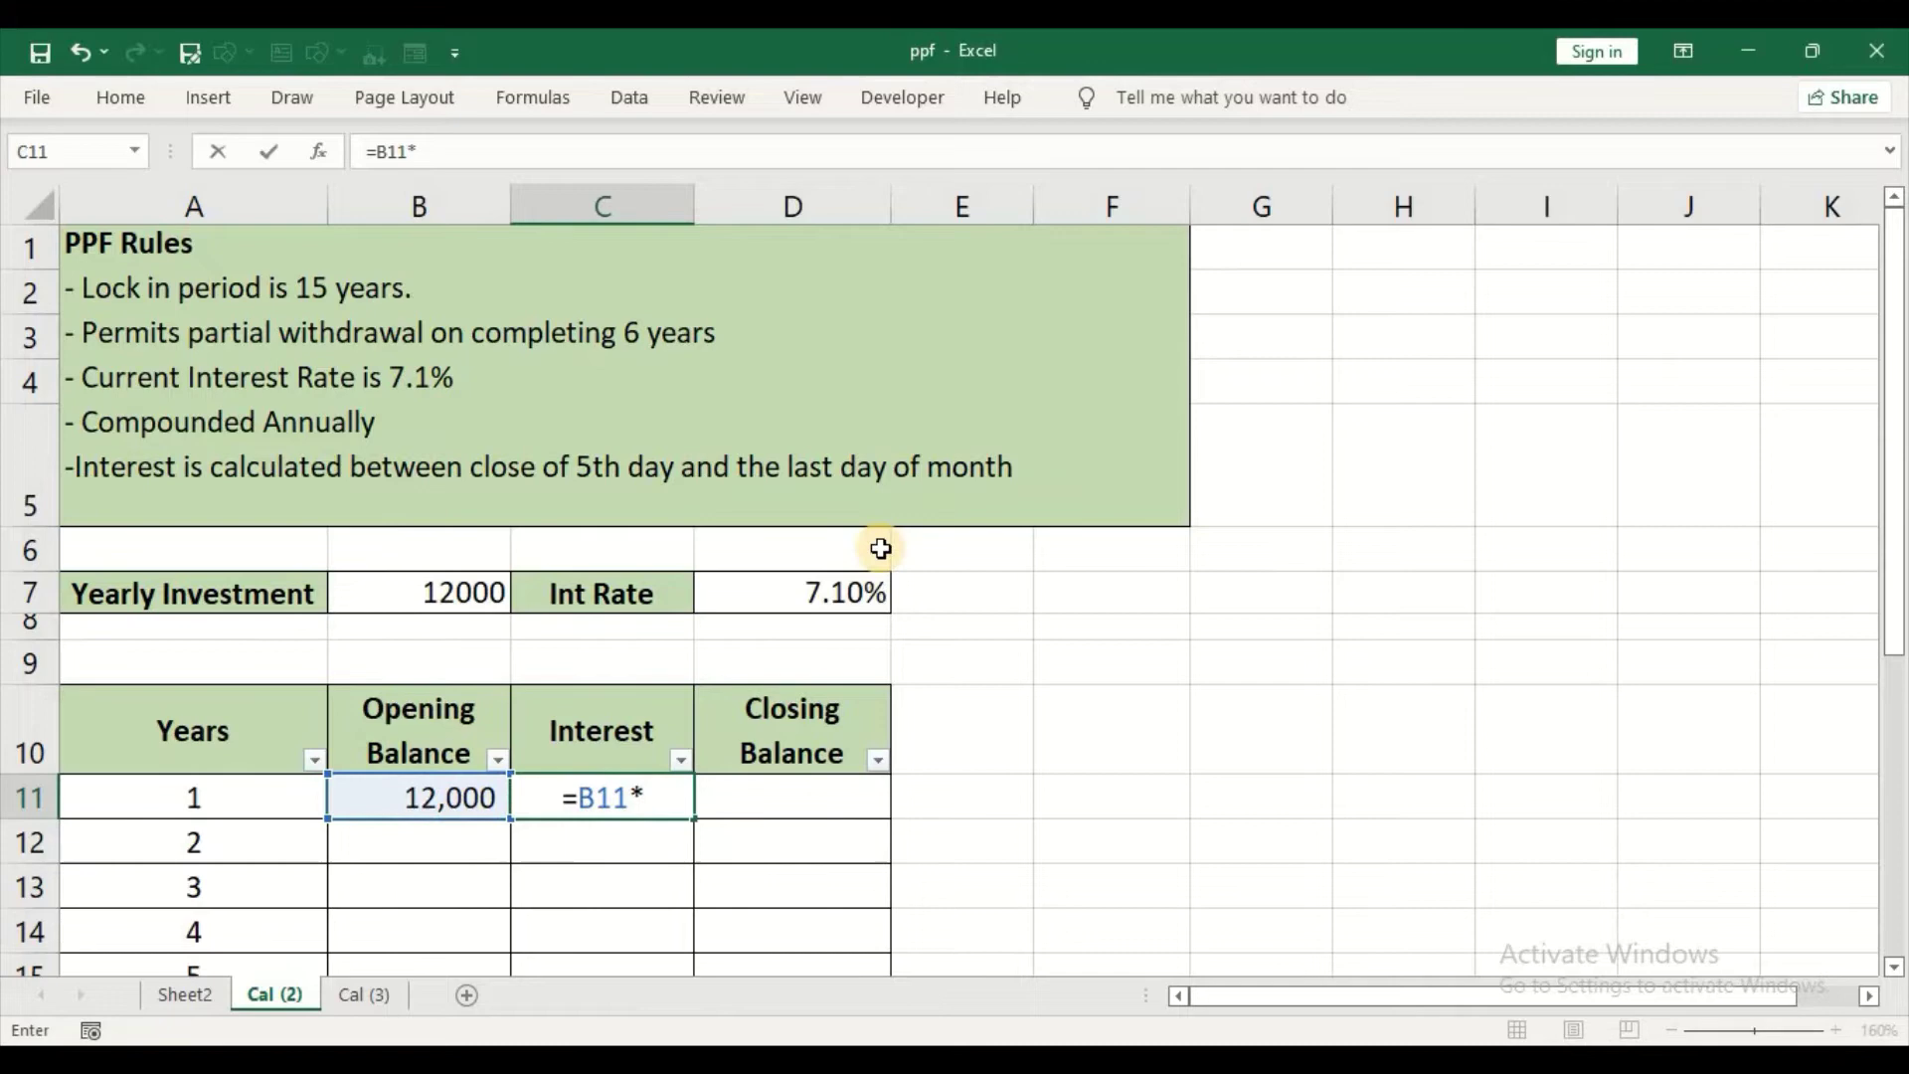
pyautogui.click(859, 595)
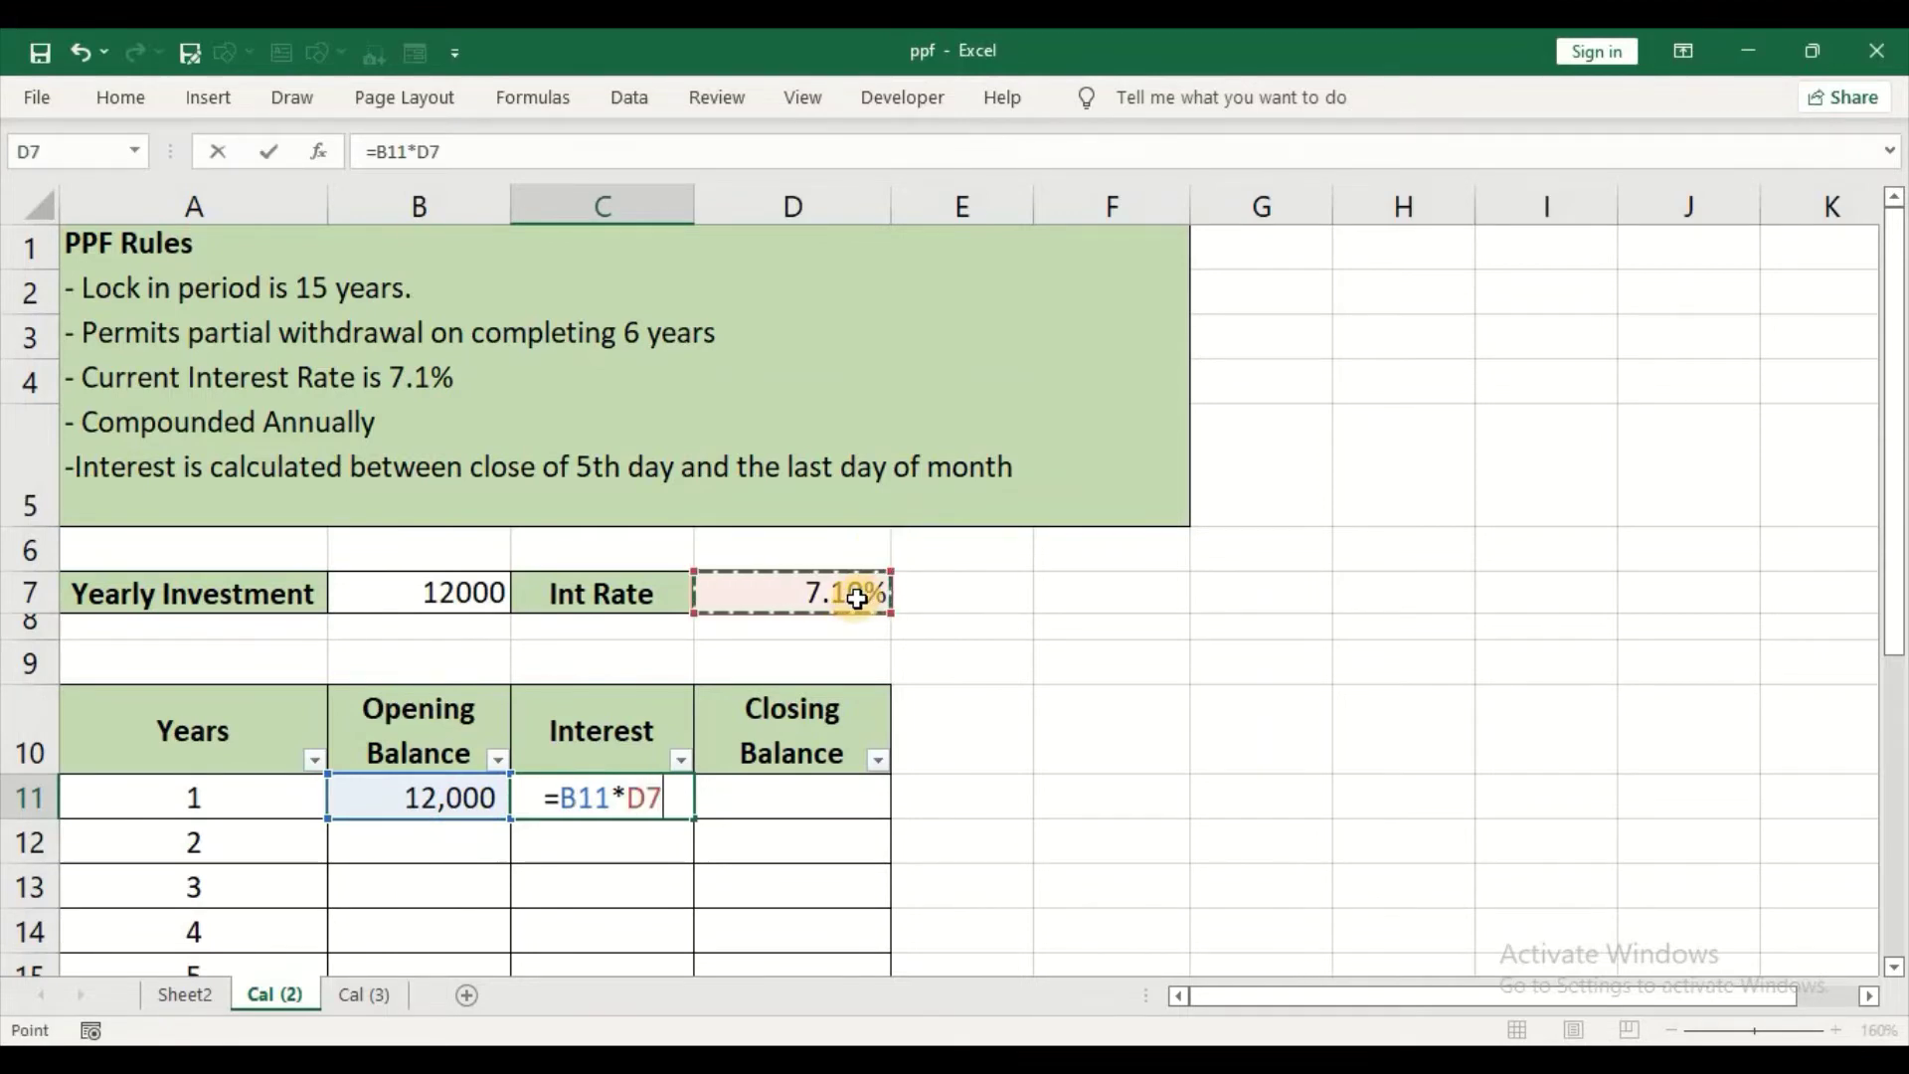
pyautogui.press('Return')
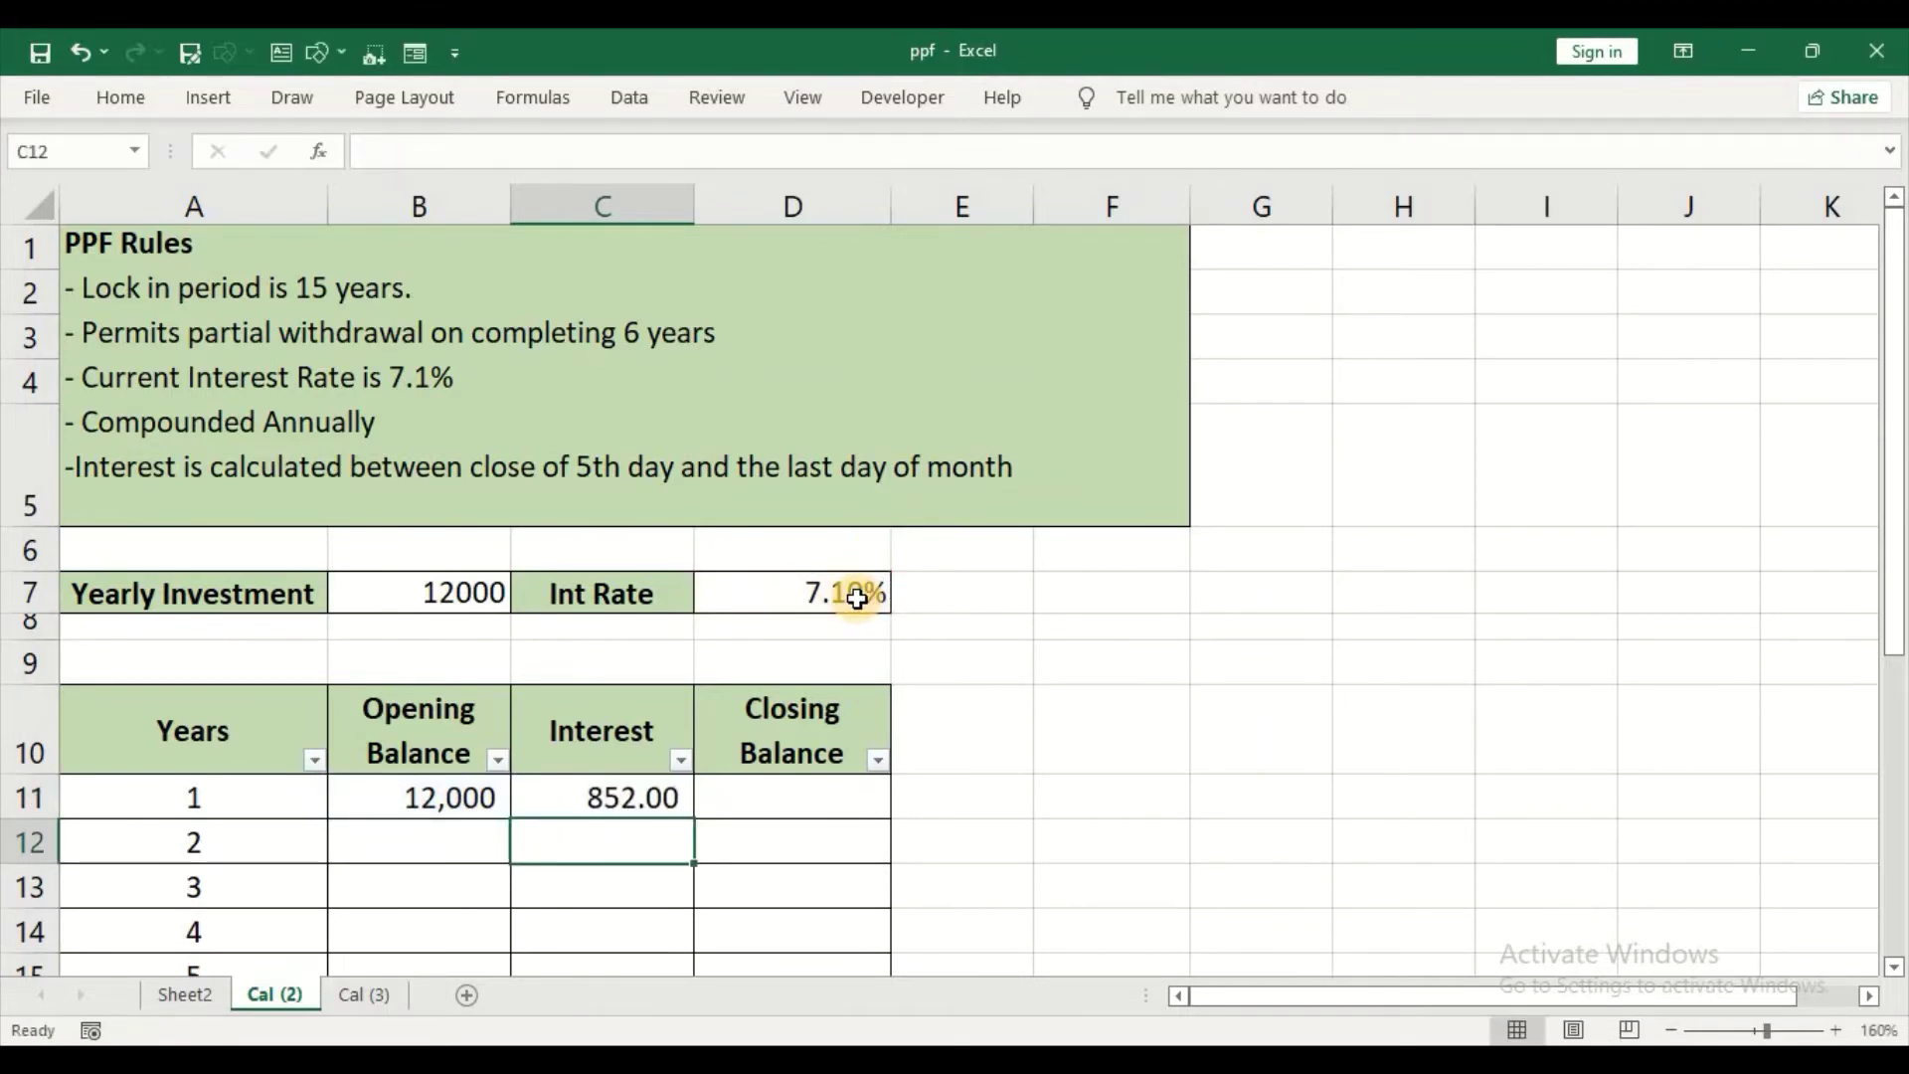
# - Enter =B11+C11 in D11 so year 1's closing balance shows 12,852.00
pyautogui.click(785, 788)
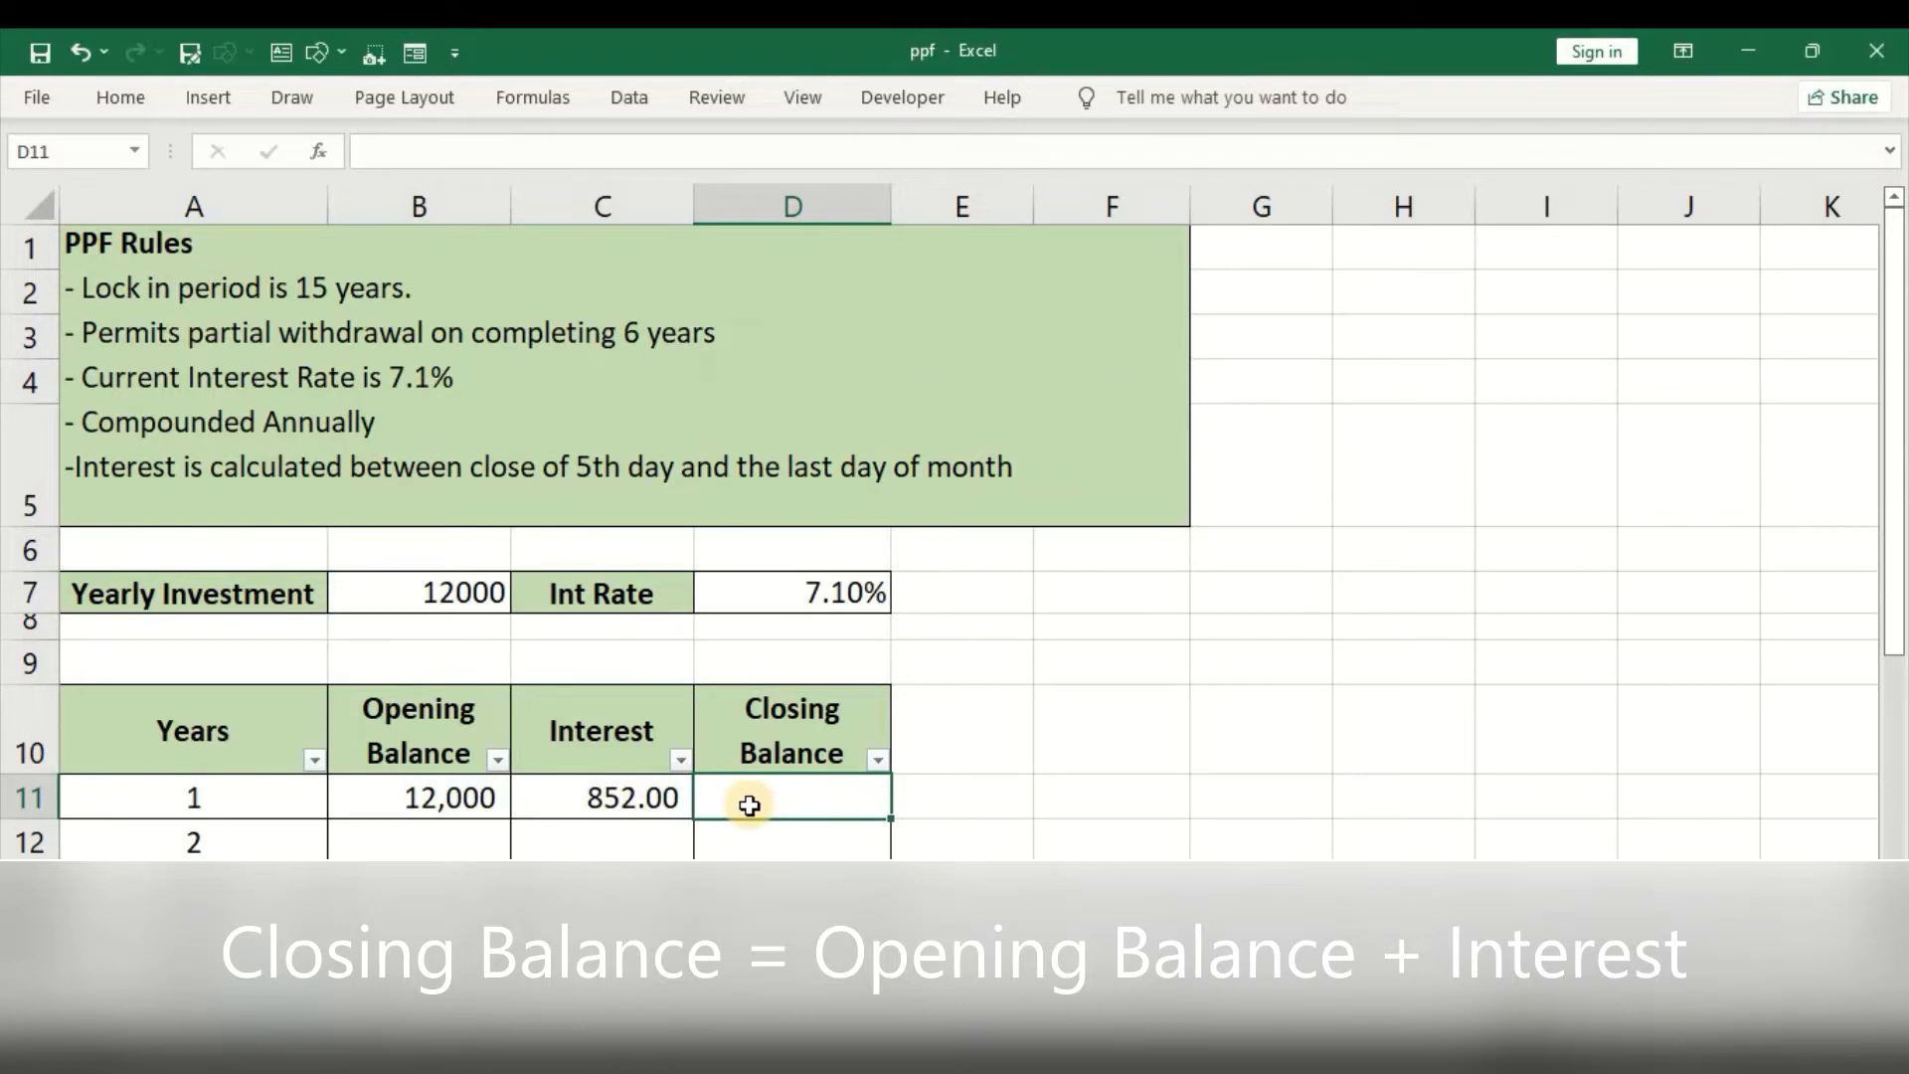
pyautogui.write('=')
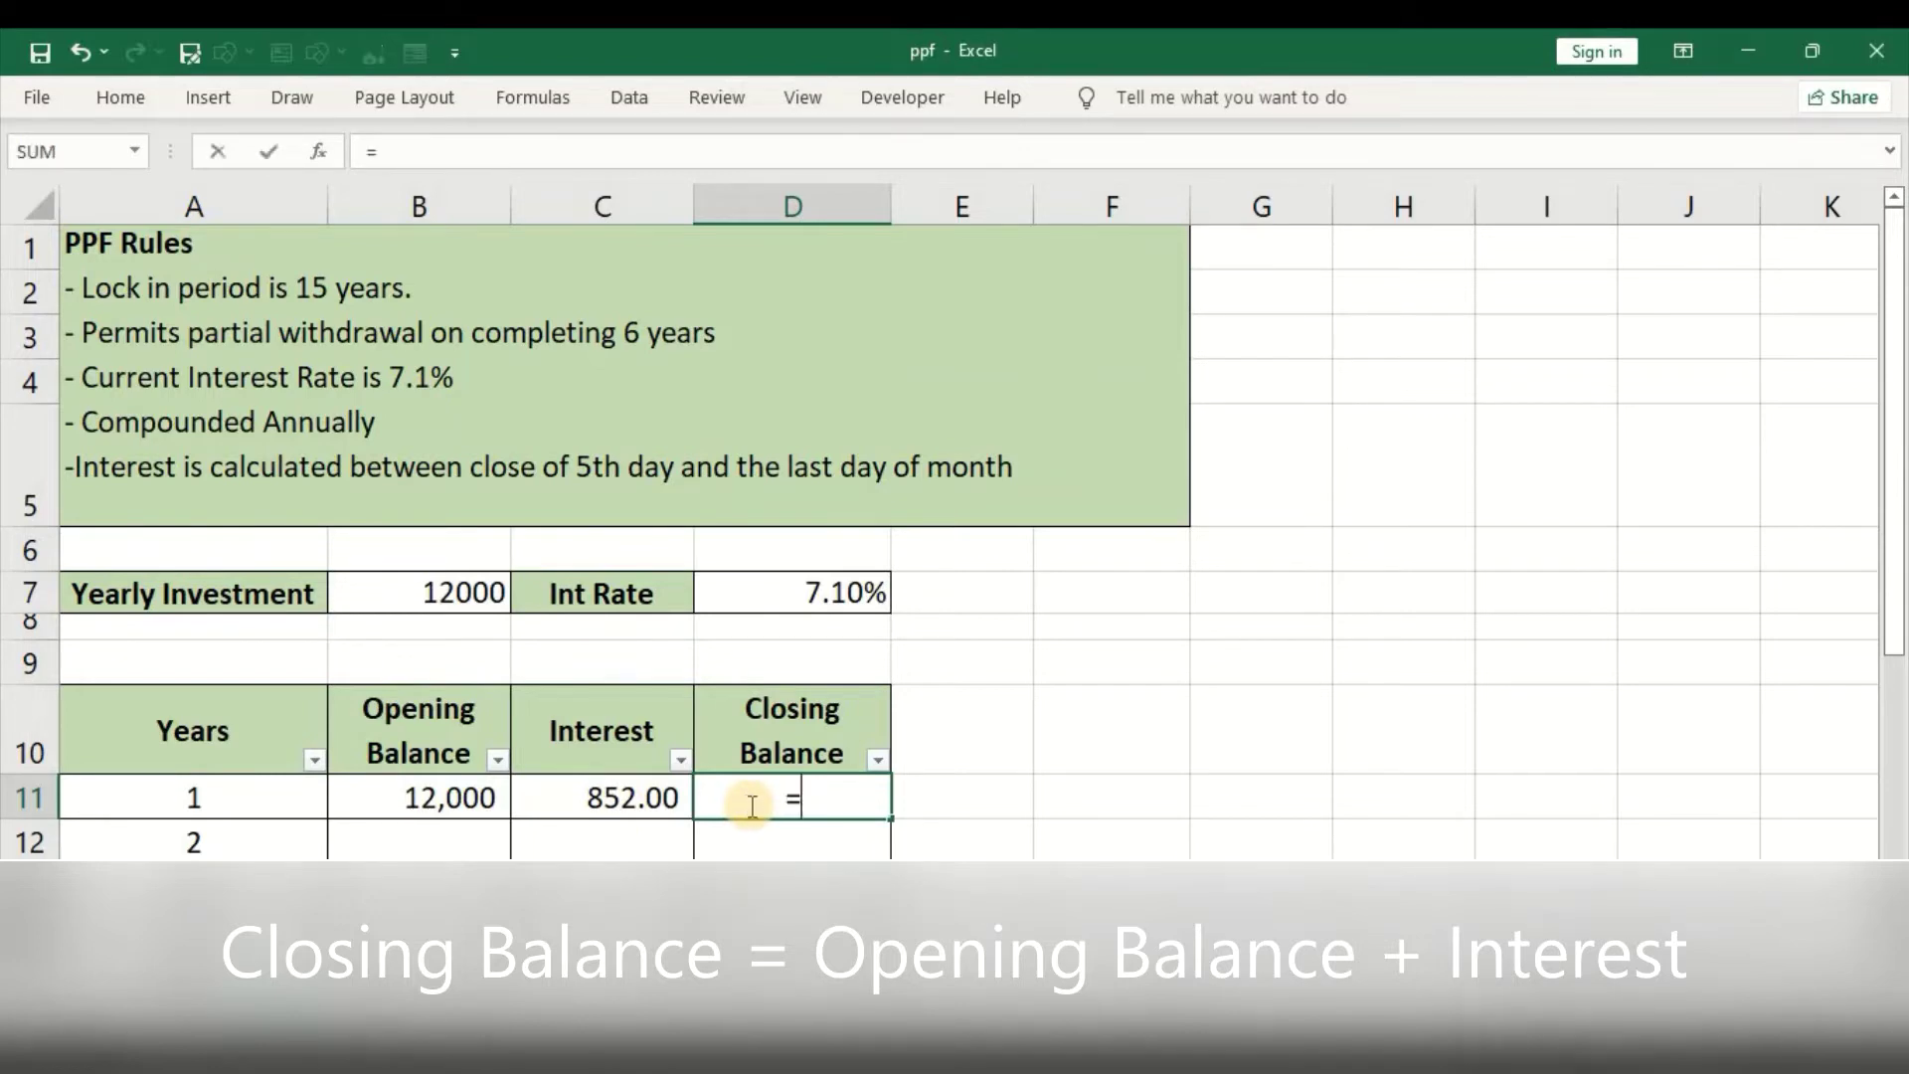
pyautogui.click(473, 794)
pyautogui.write('+')
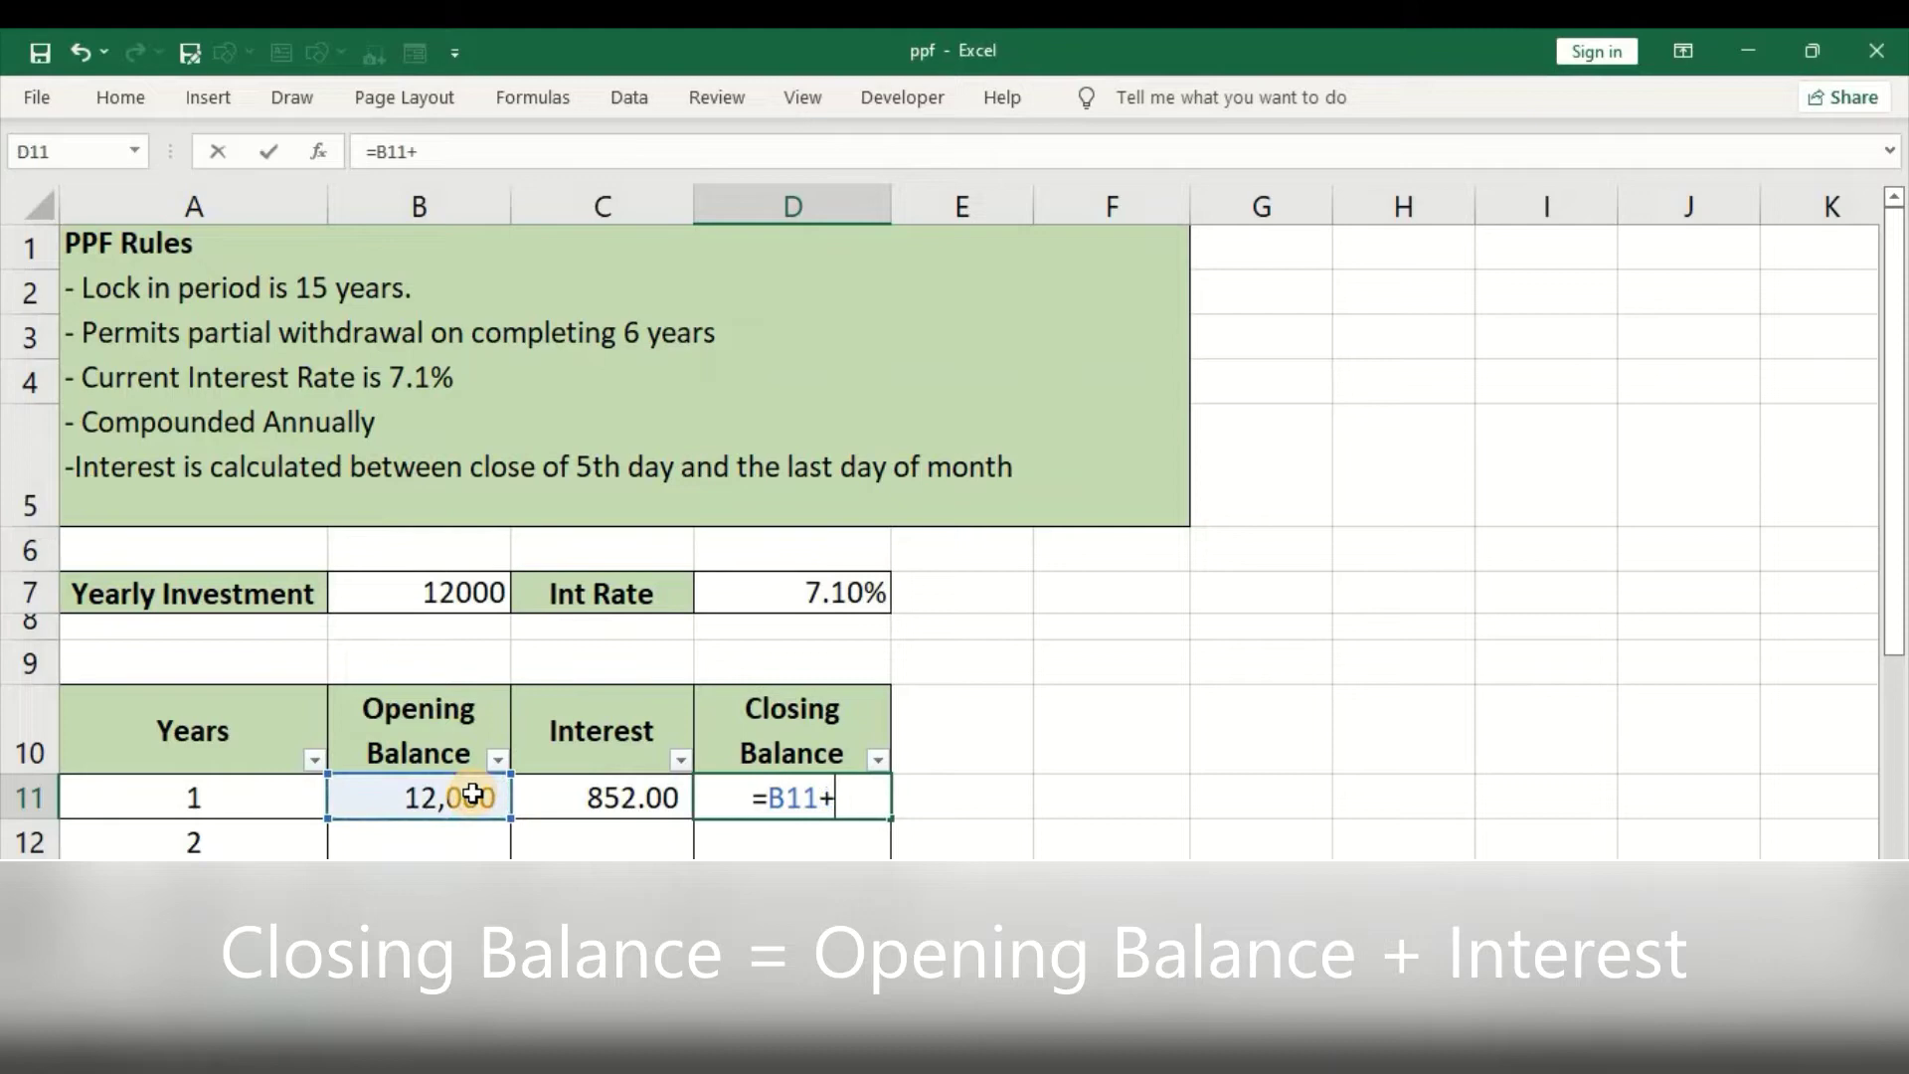
pyautogui.click(587, 805)
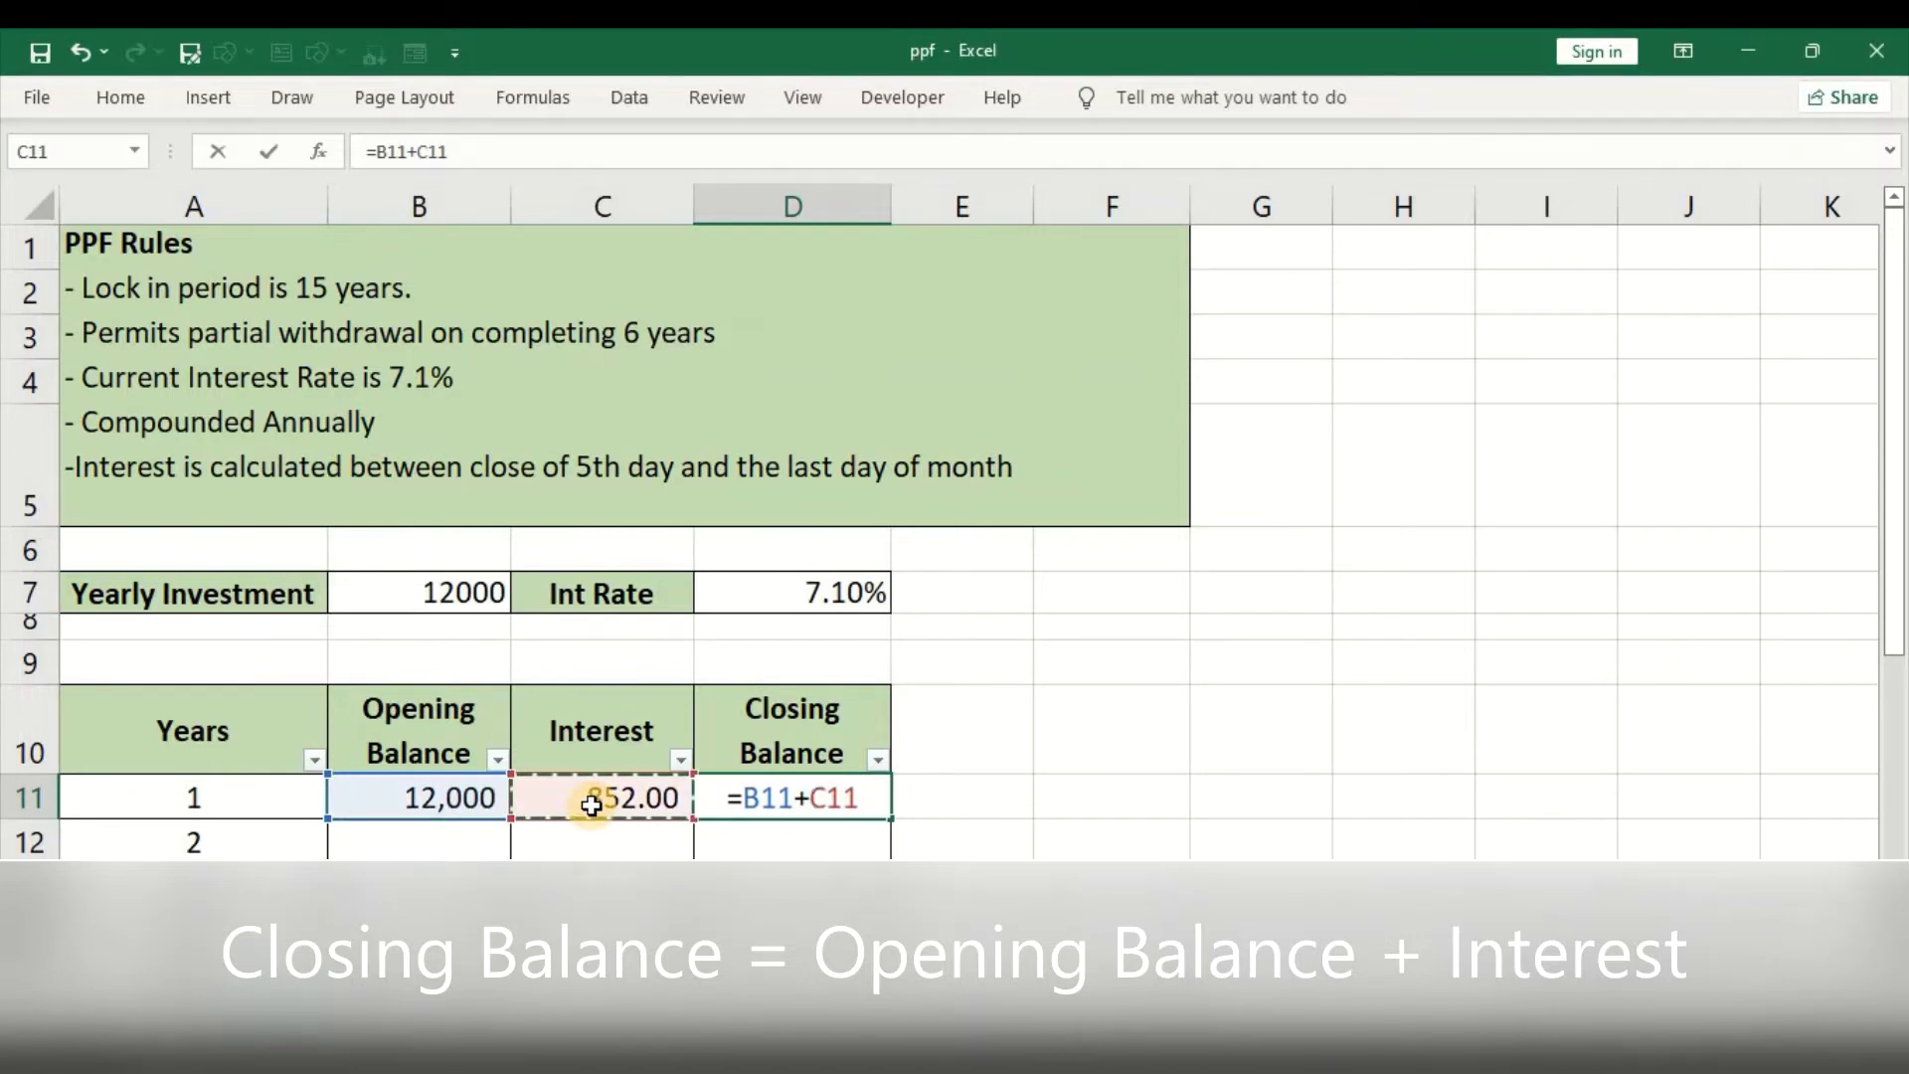
pyautogui.press('Return')
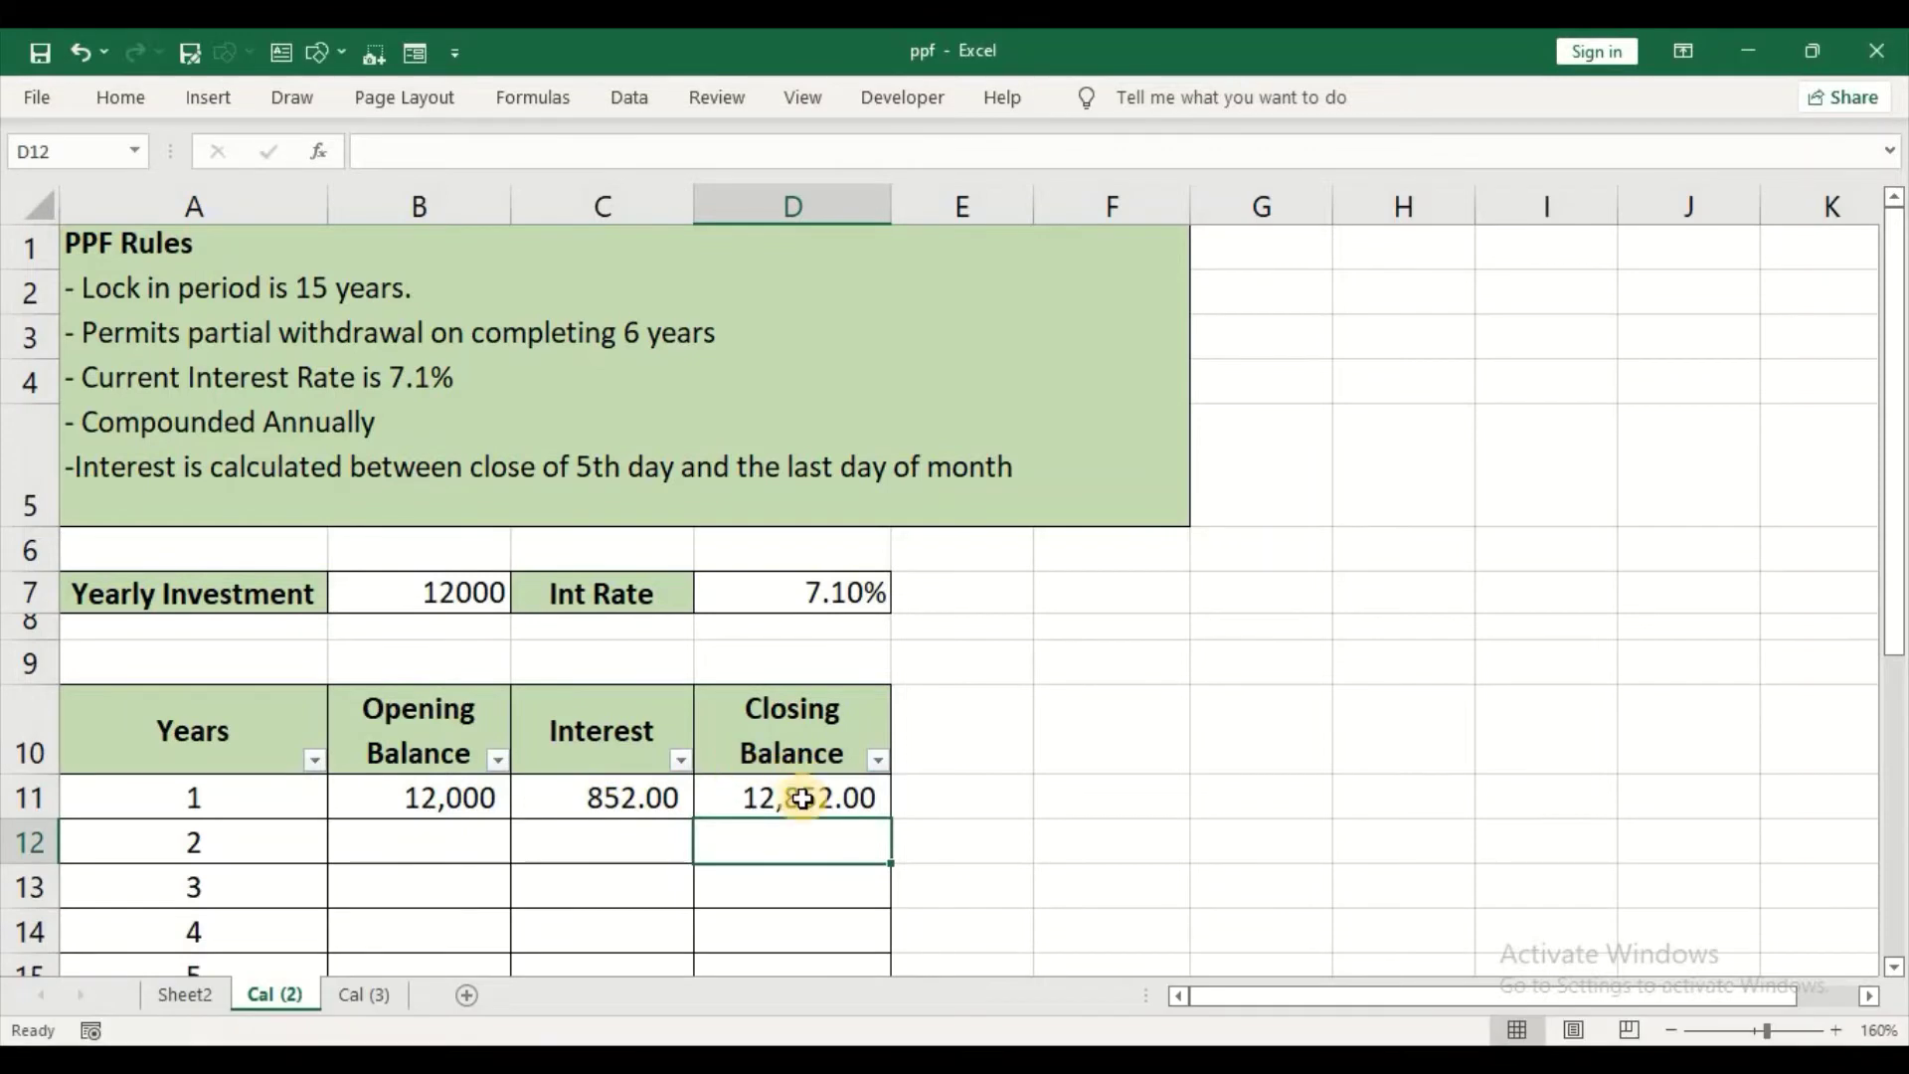
pyautogui.click(803, 799)
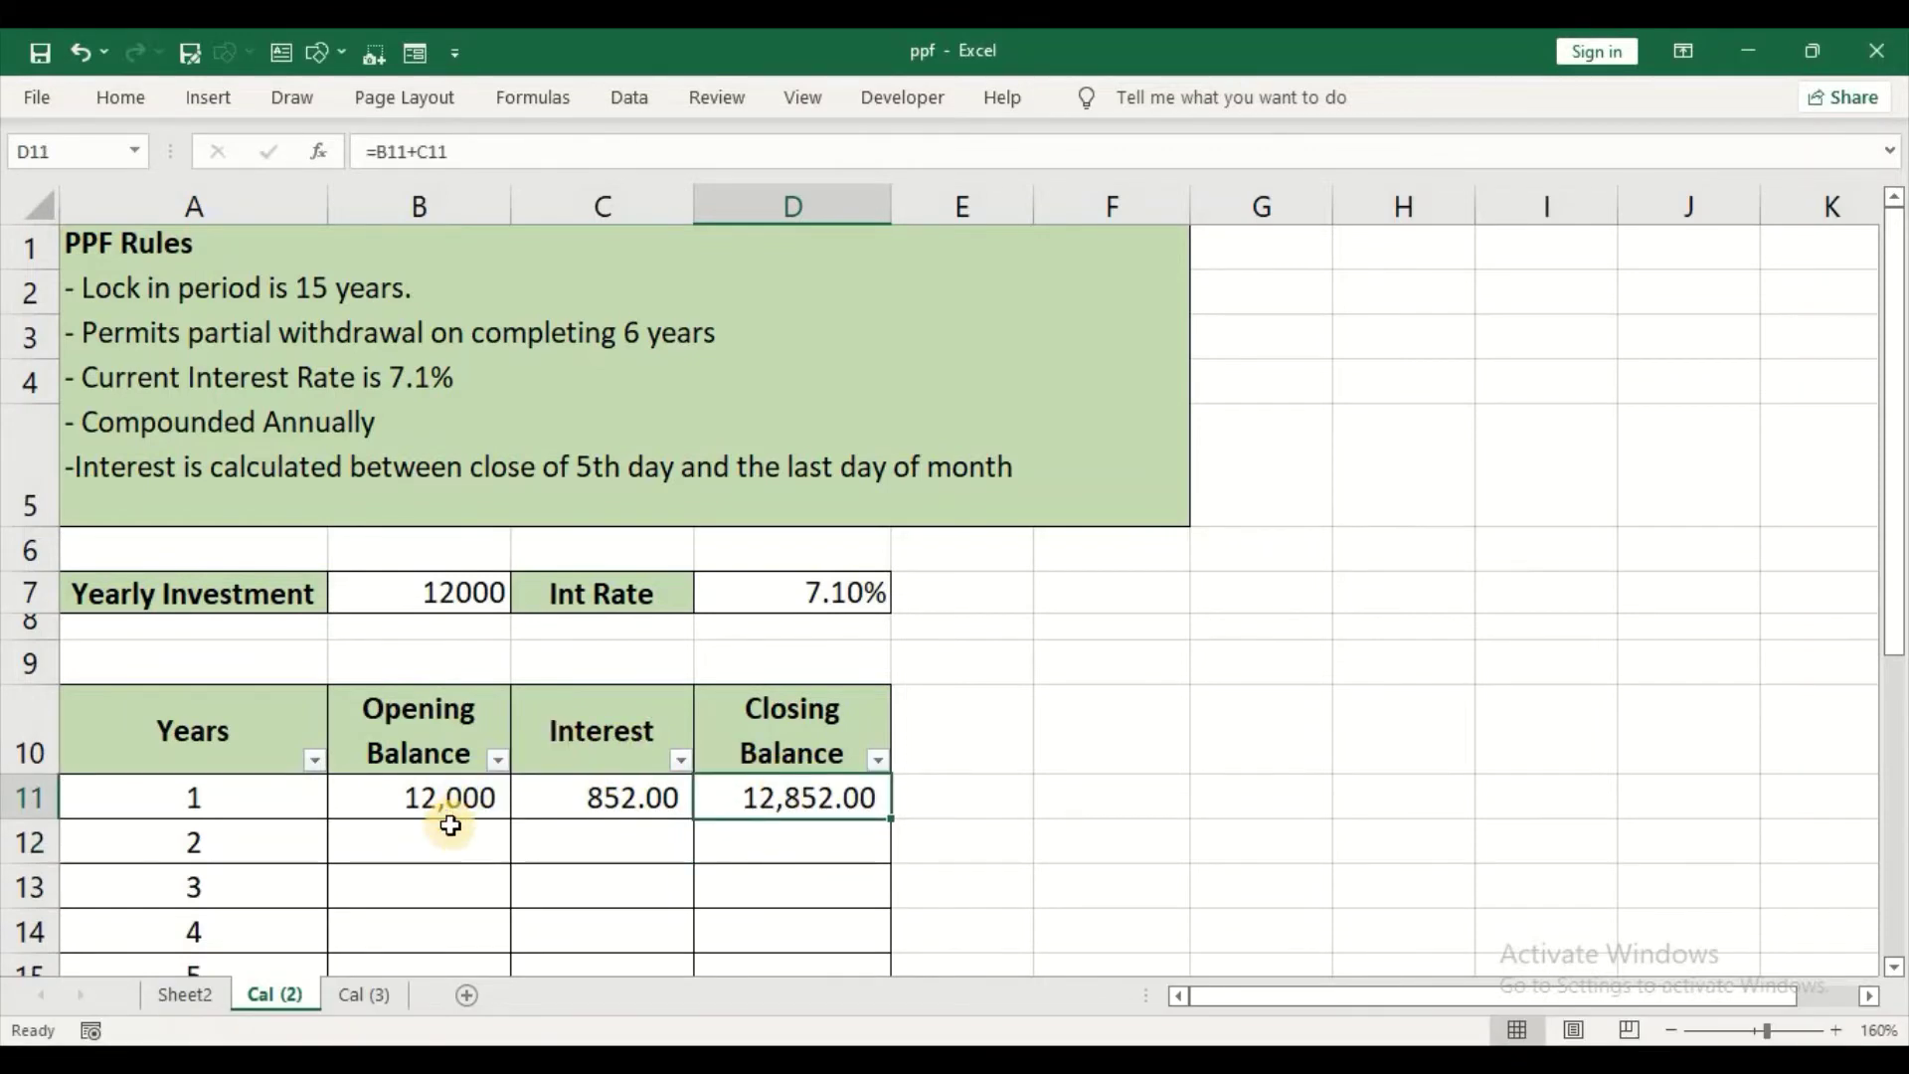
# - Enter =$B$7+D11 in B12 for year 2's opening balance, showing 24,852
pyautogui.click(447, 838)
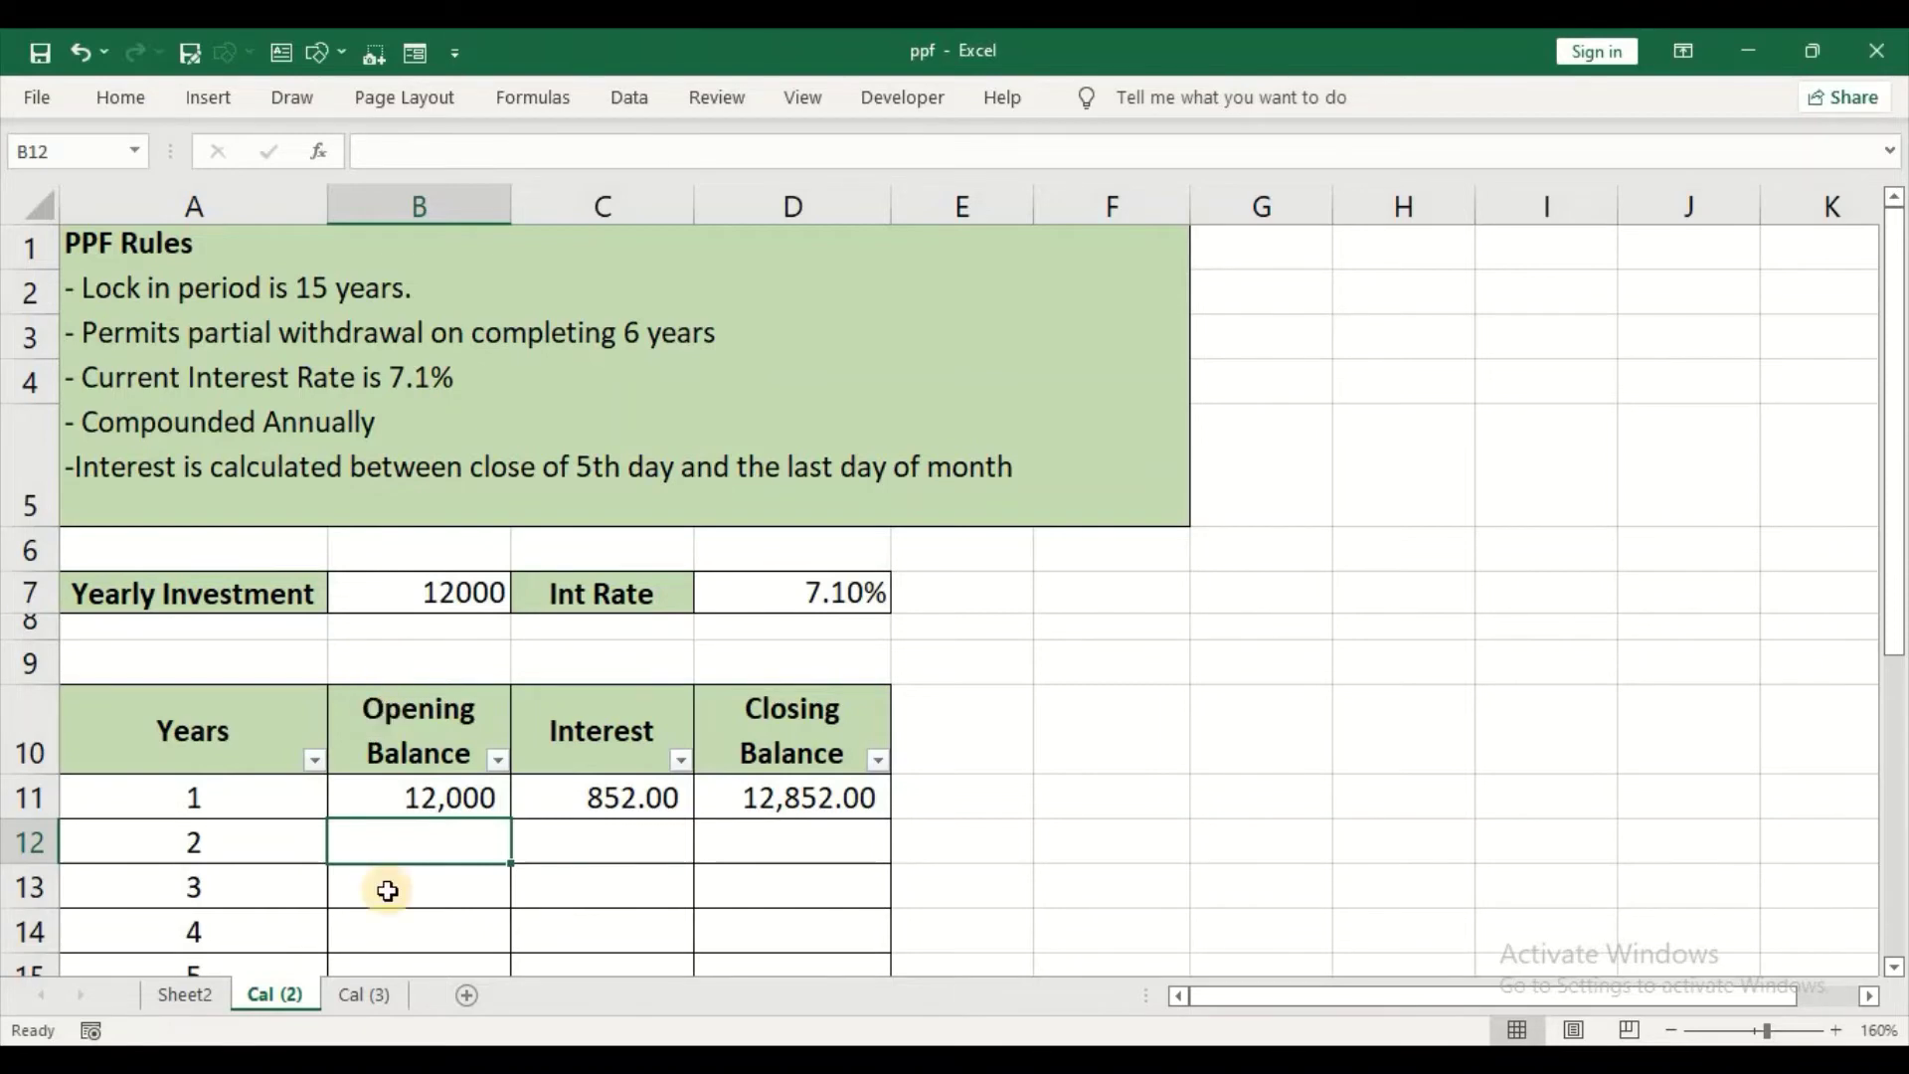
pyautogui.write('=')
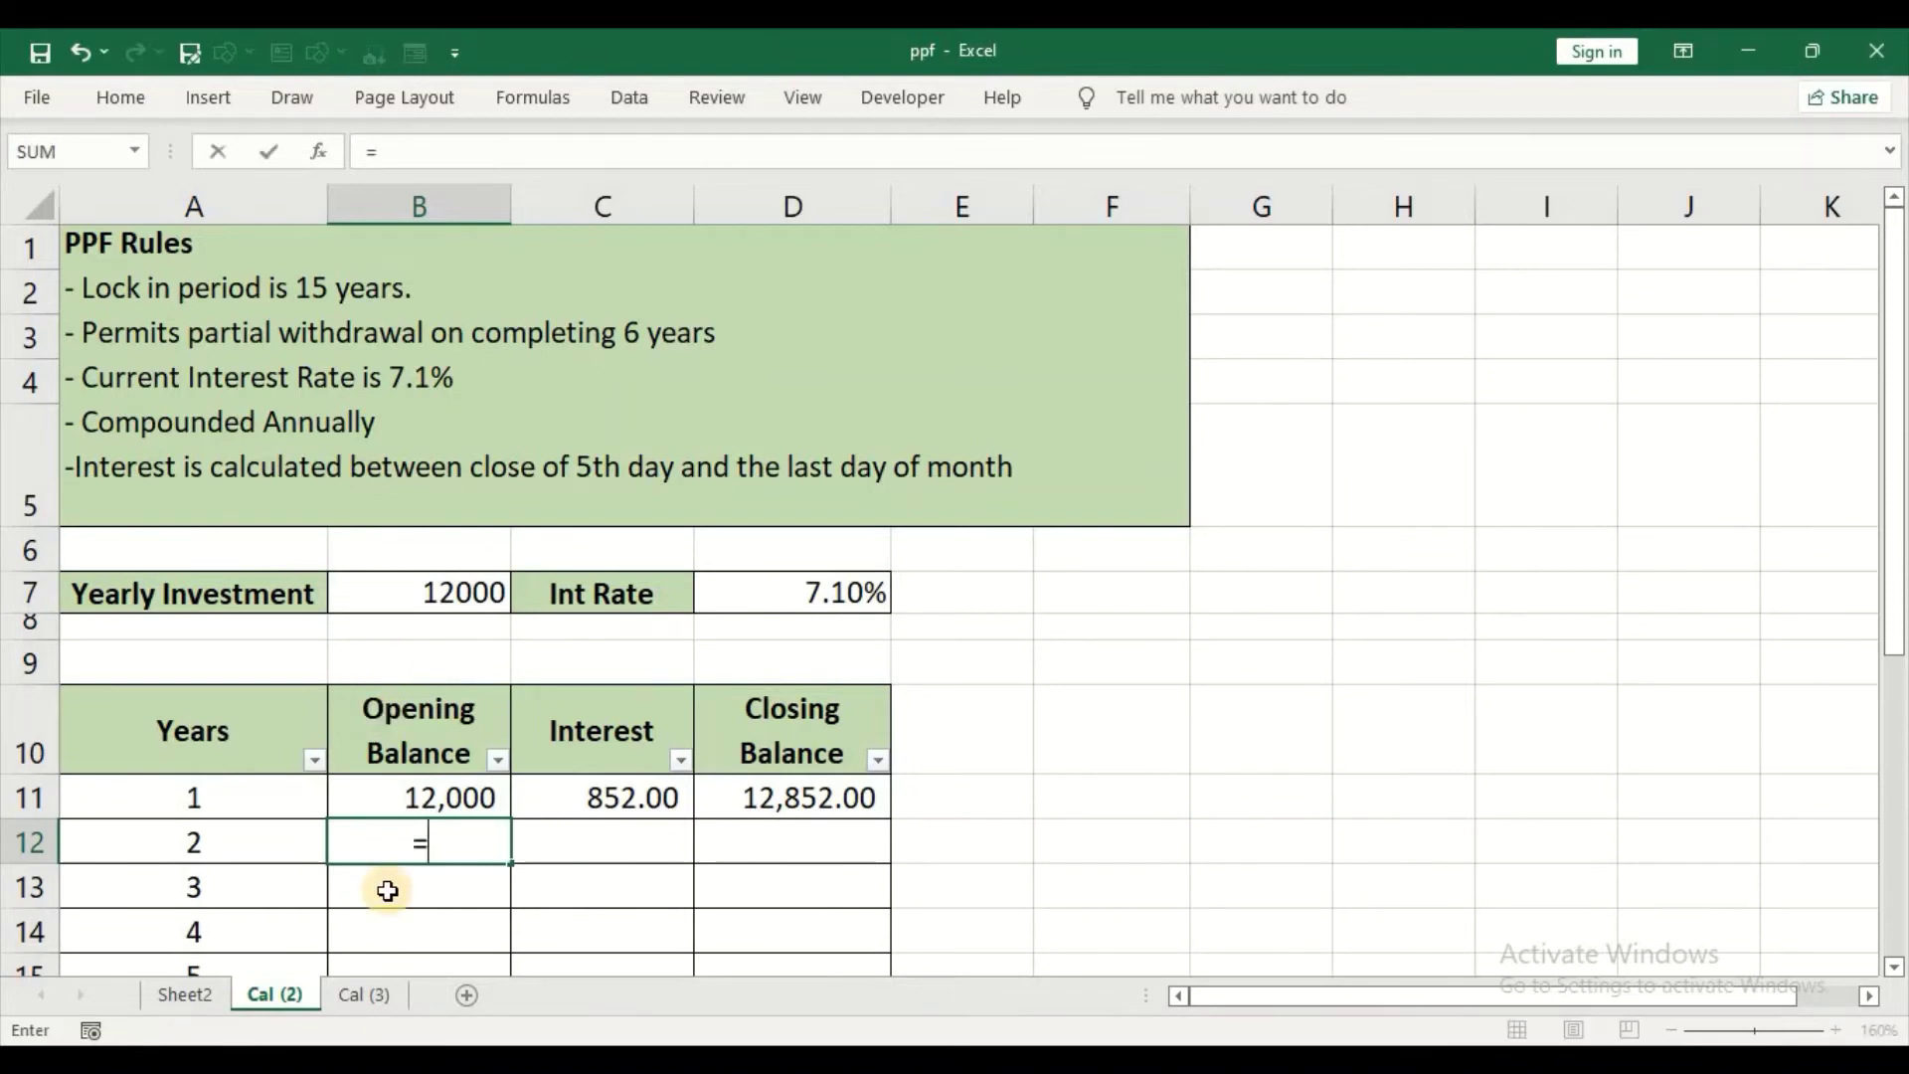
pyautogui.click(475, 595)
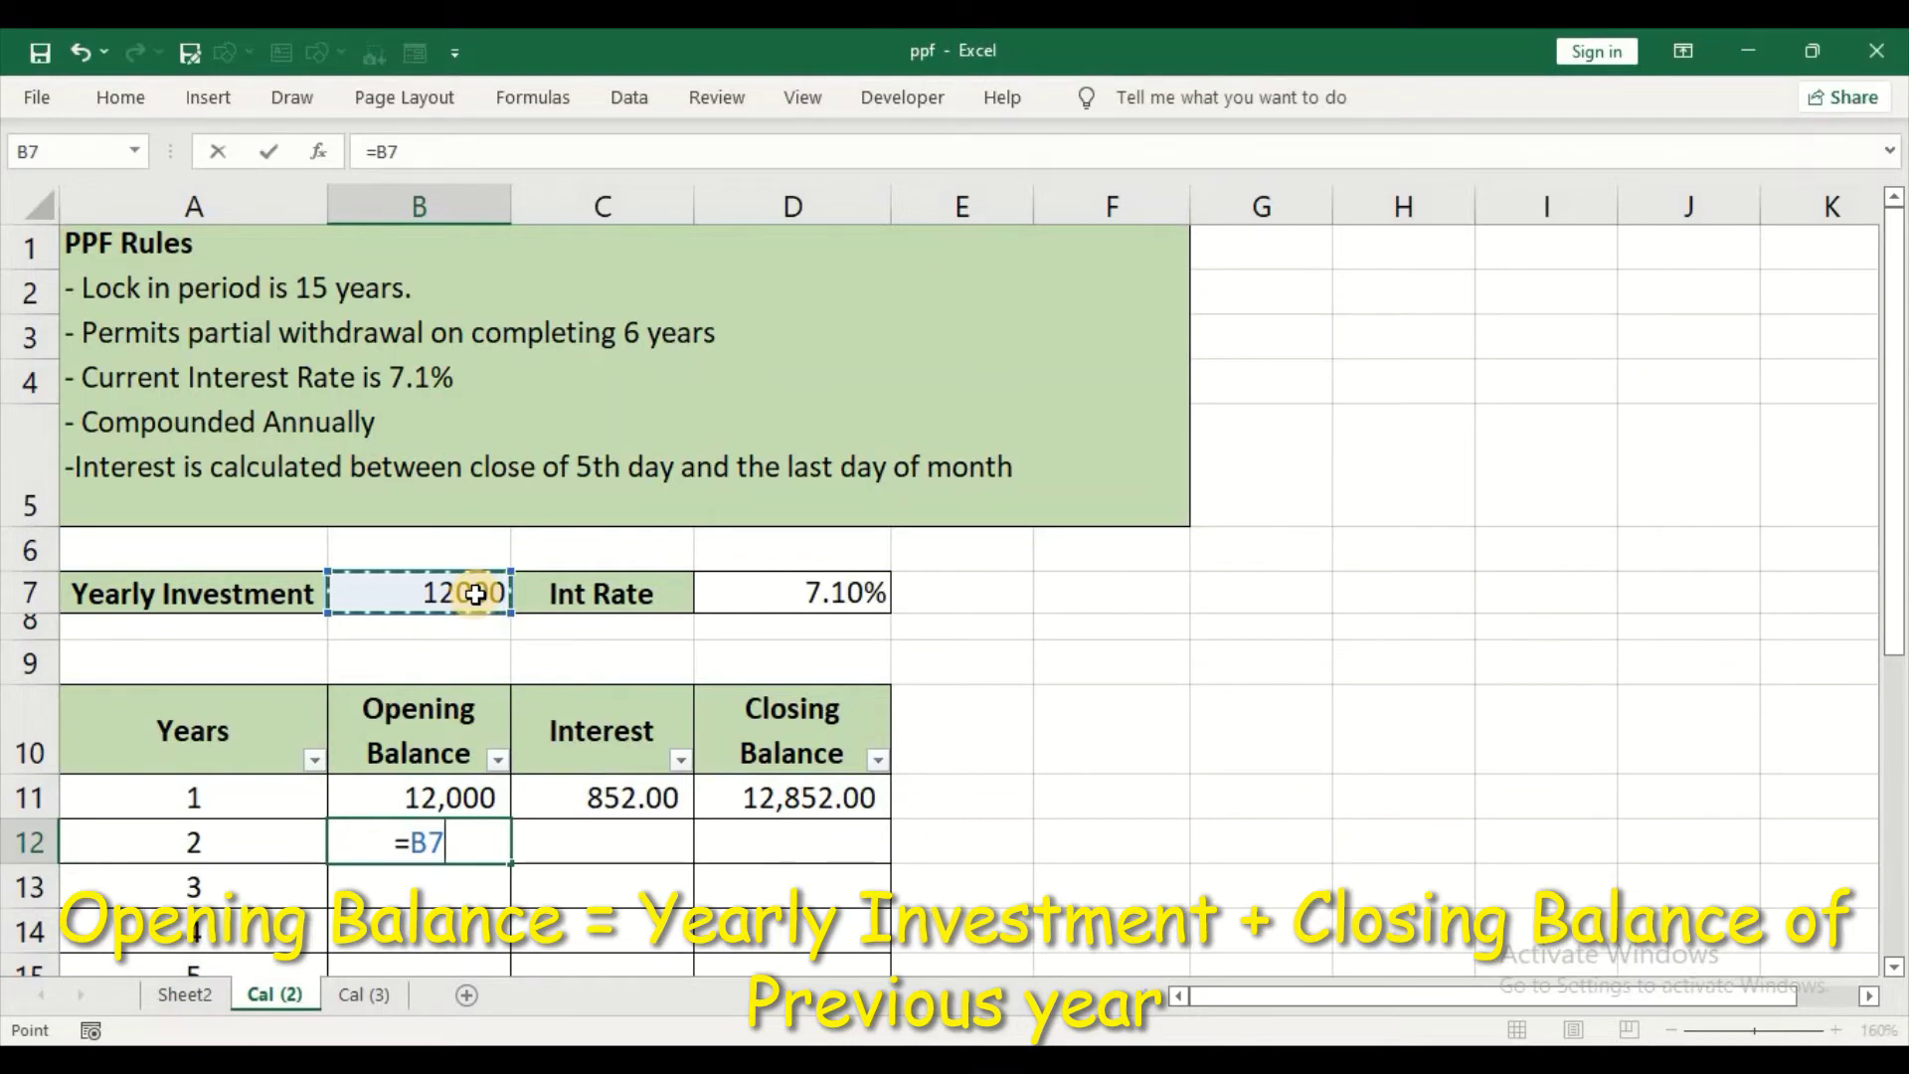
pyautogui.press('F4')
pyautogui.write('+')
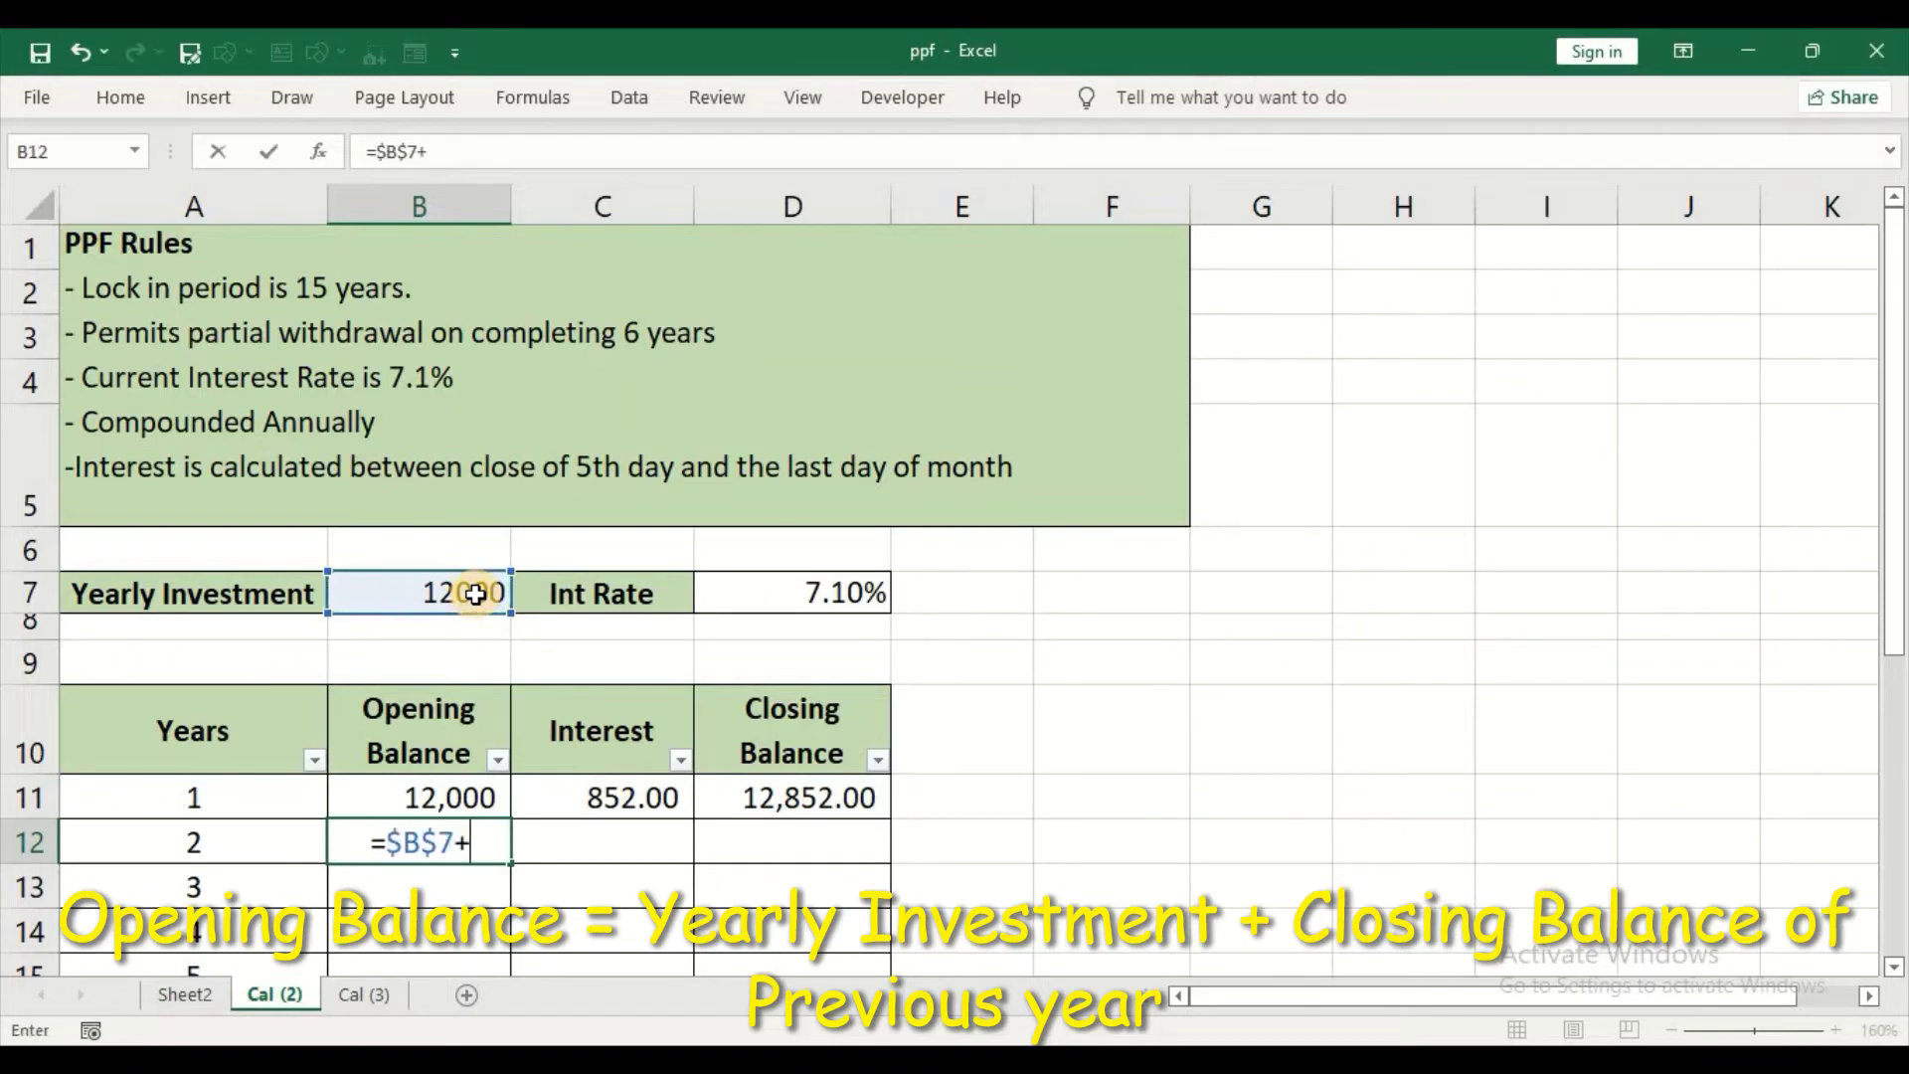
pyautogui.click(778, 799)
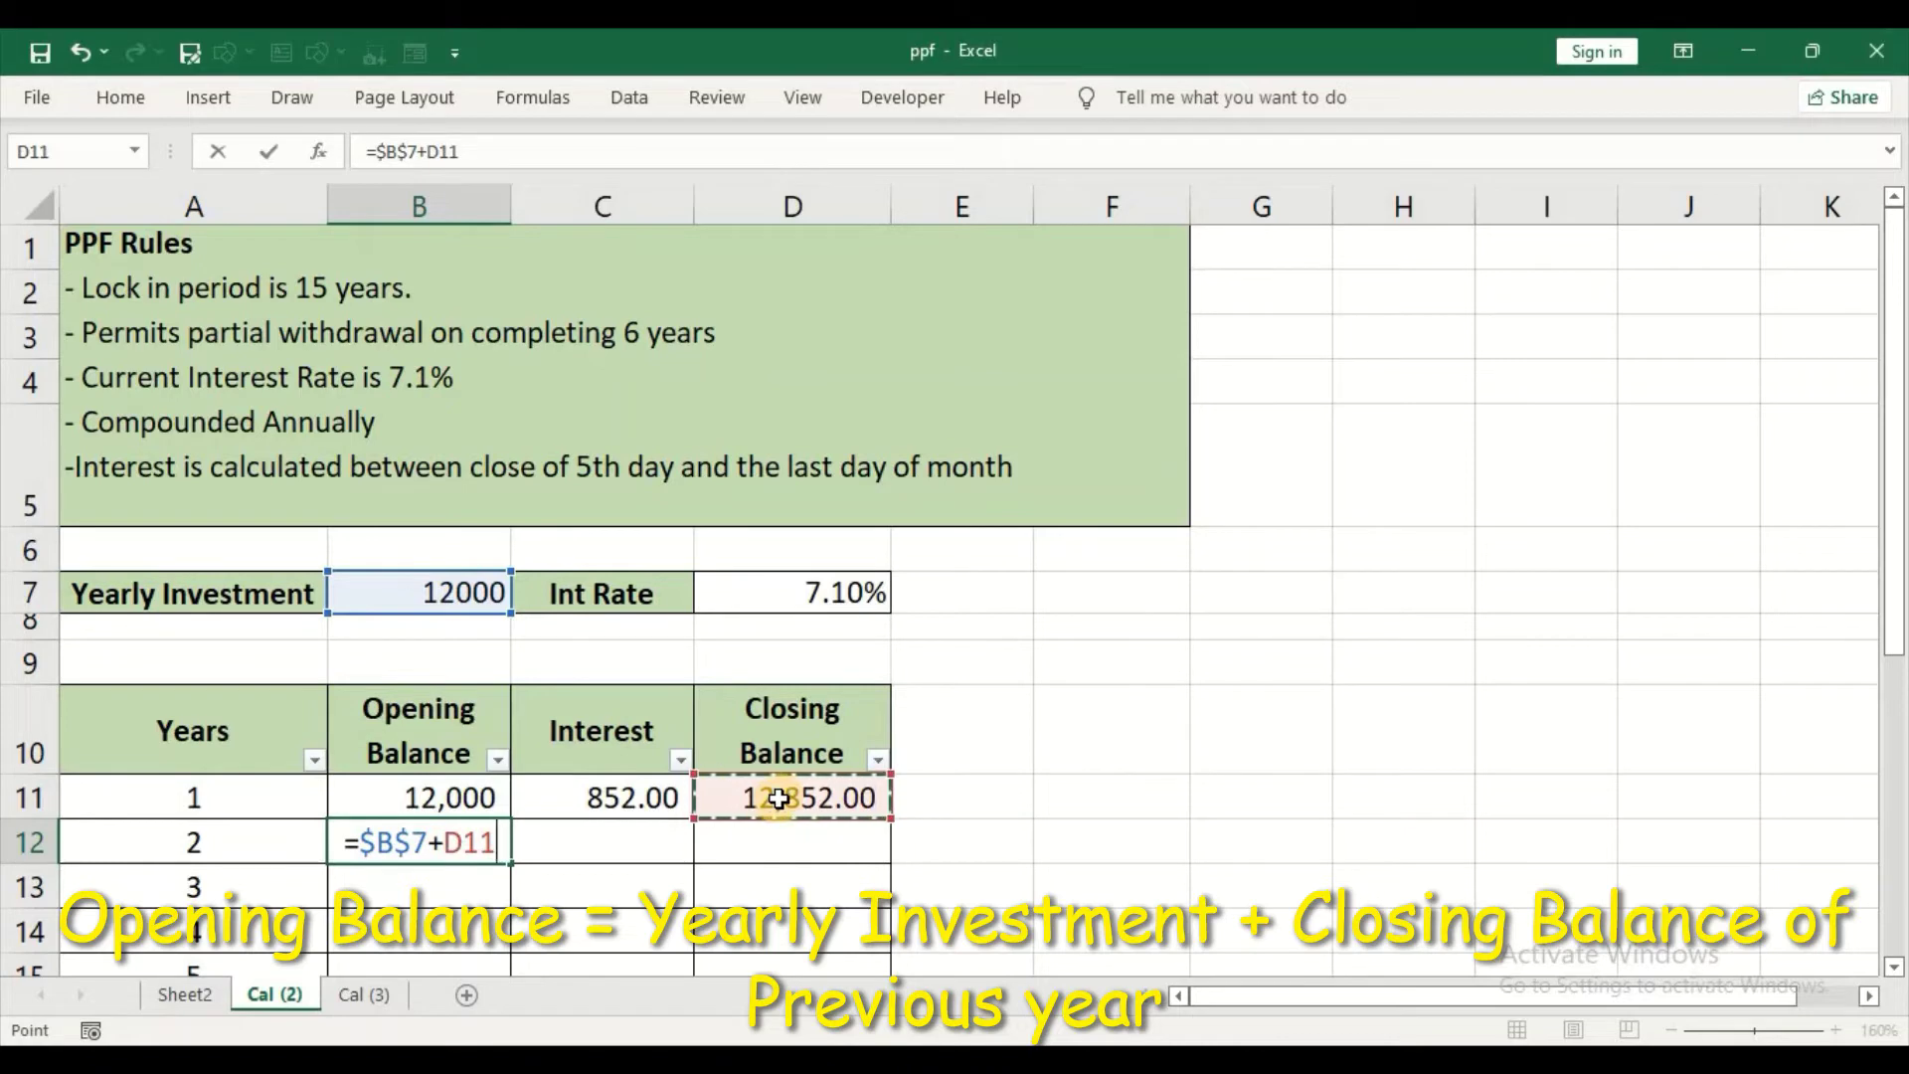
pyautogui.press('Return')
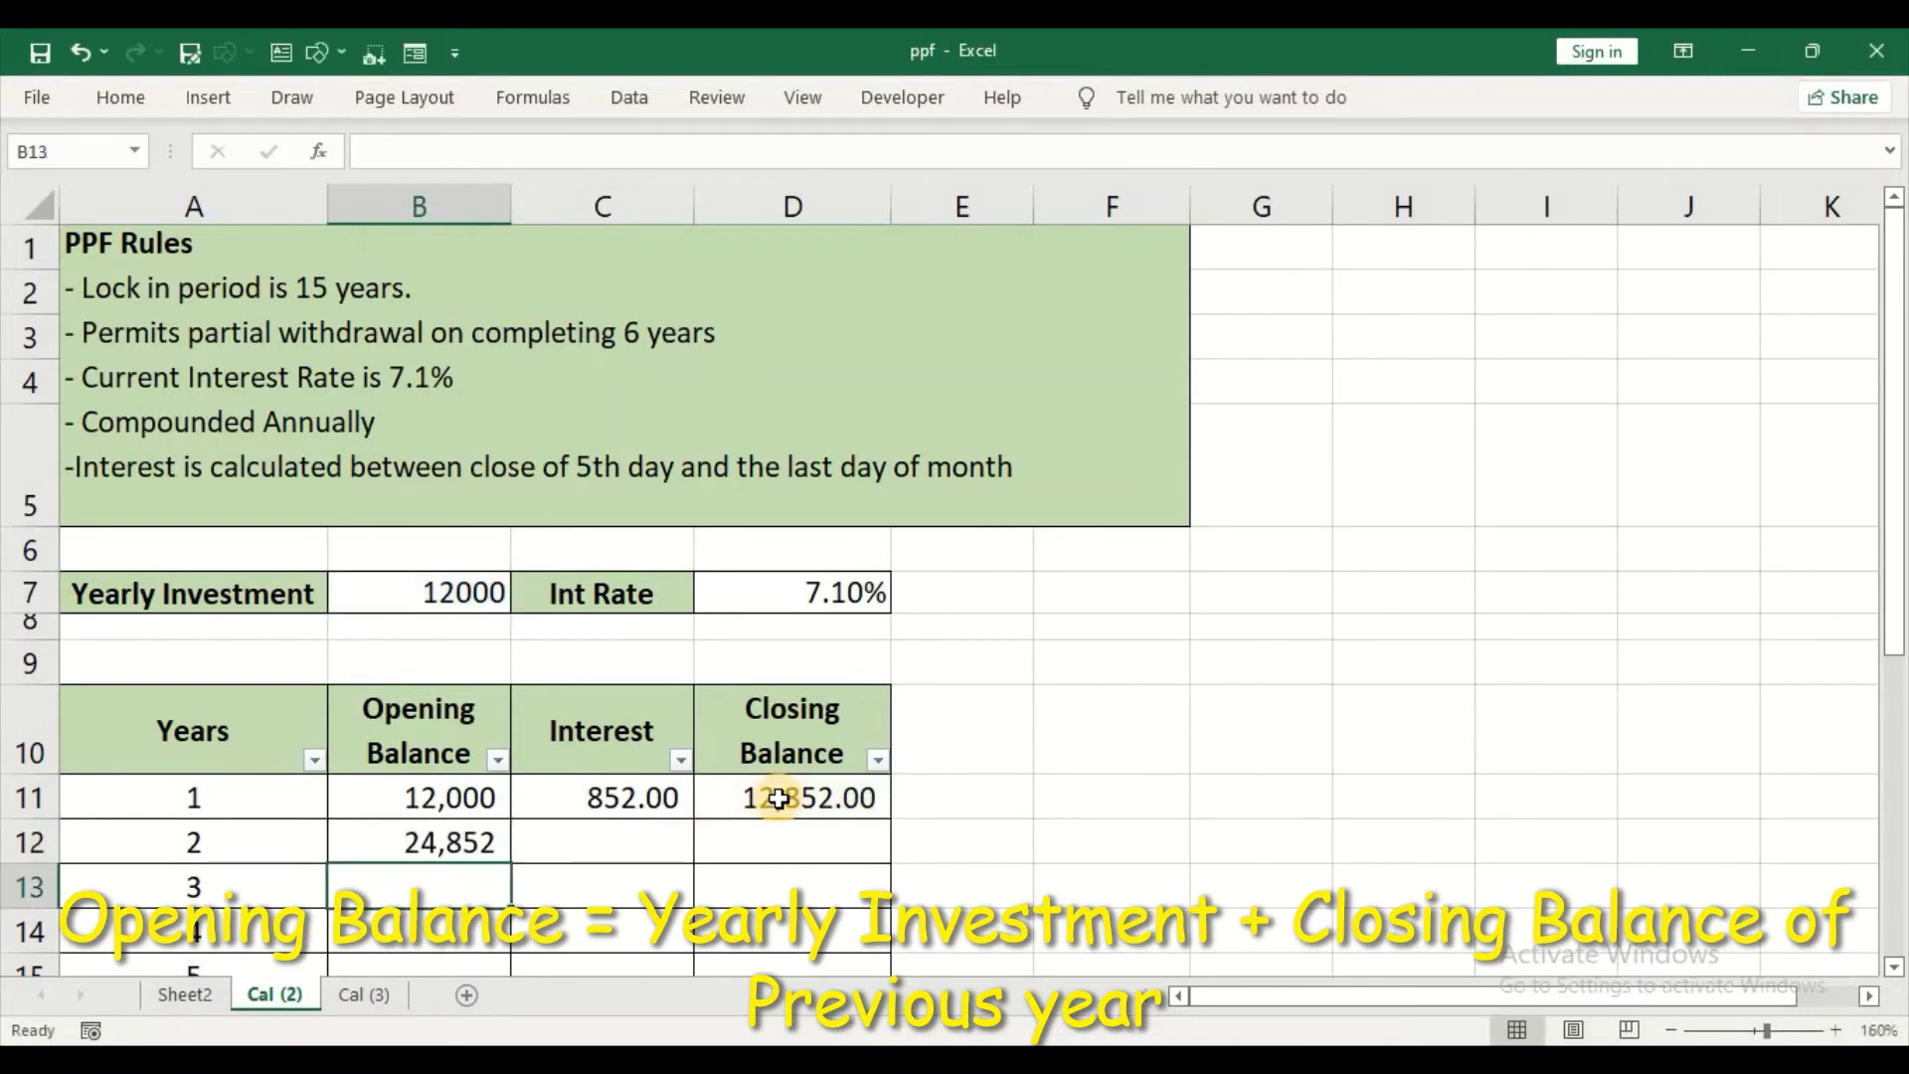
# - Review the year 1 formulas and fill the B12 opening balance formula down to year 15
pyautogui.click(679, 805)
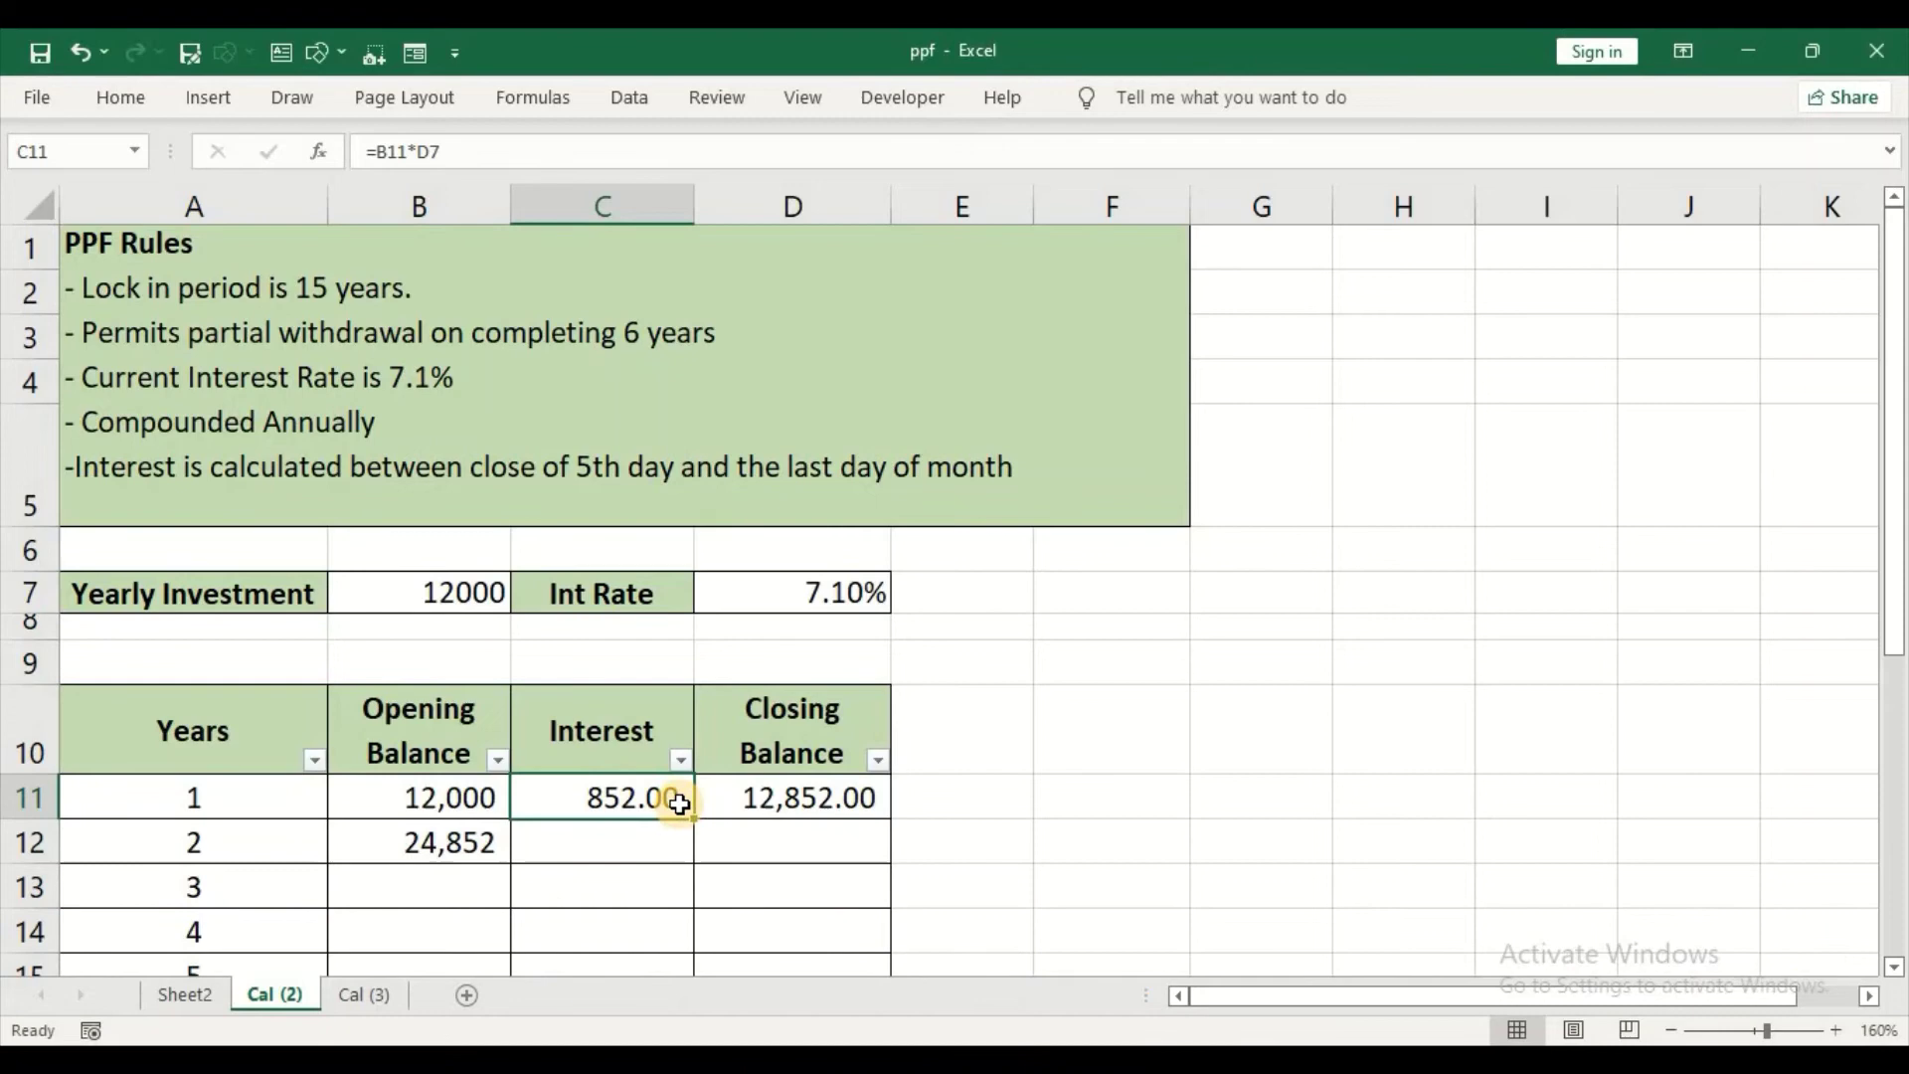
pyautogui.click(771, 812)
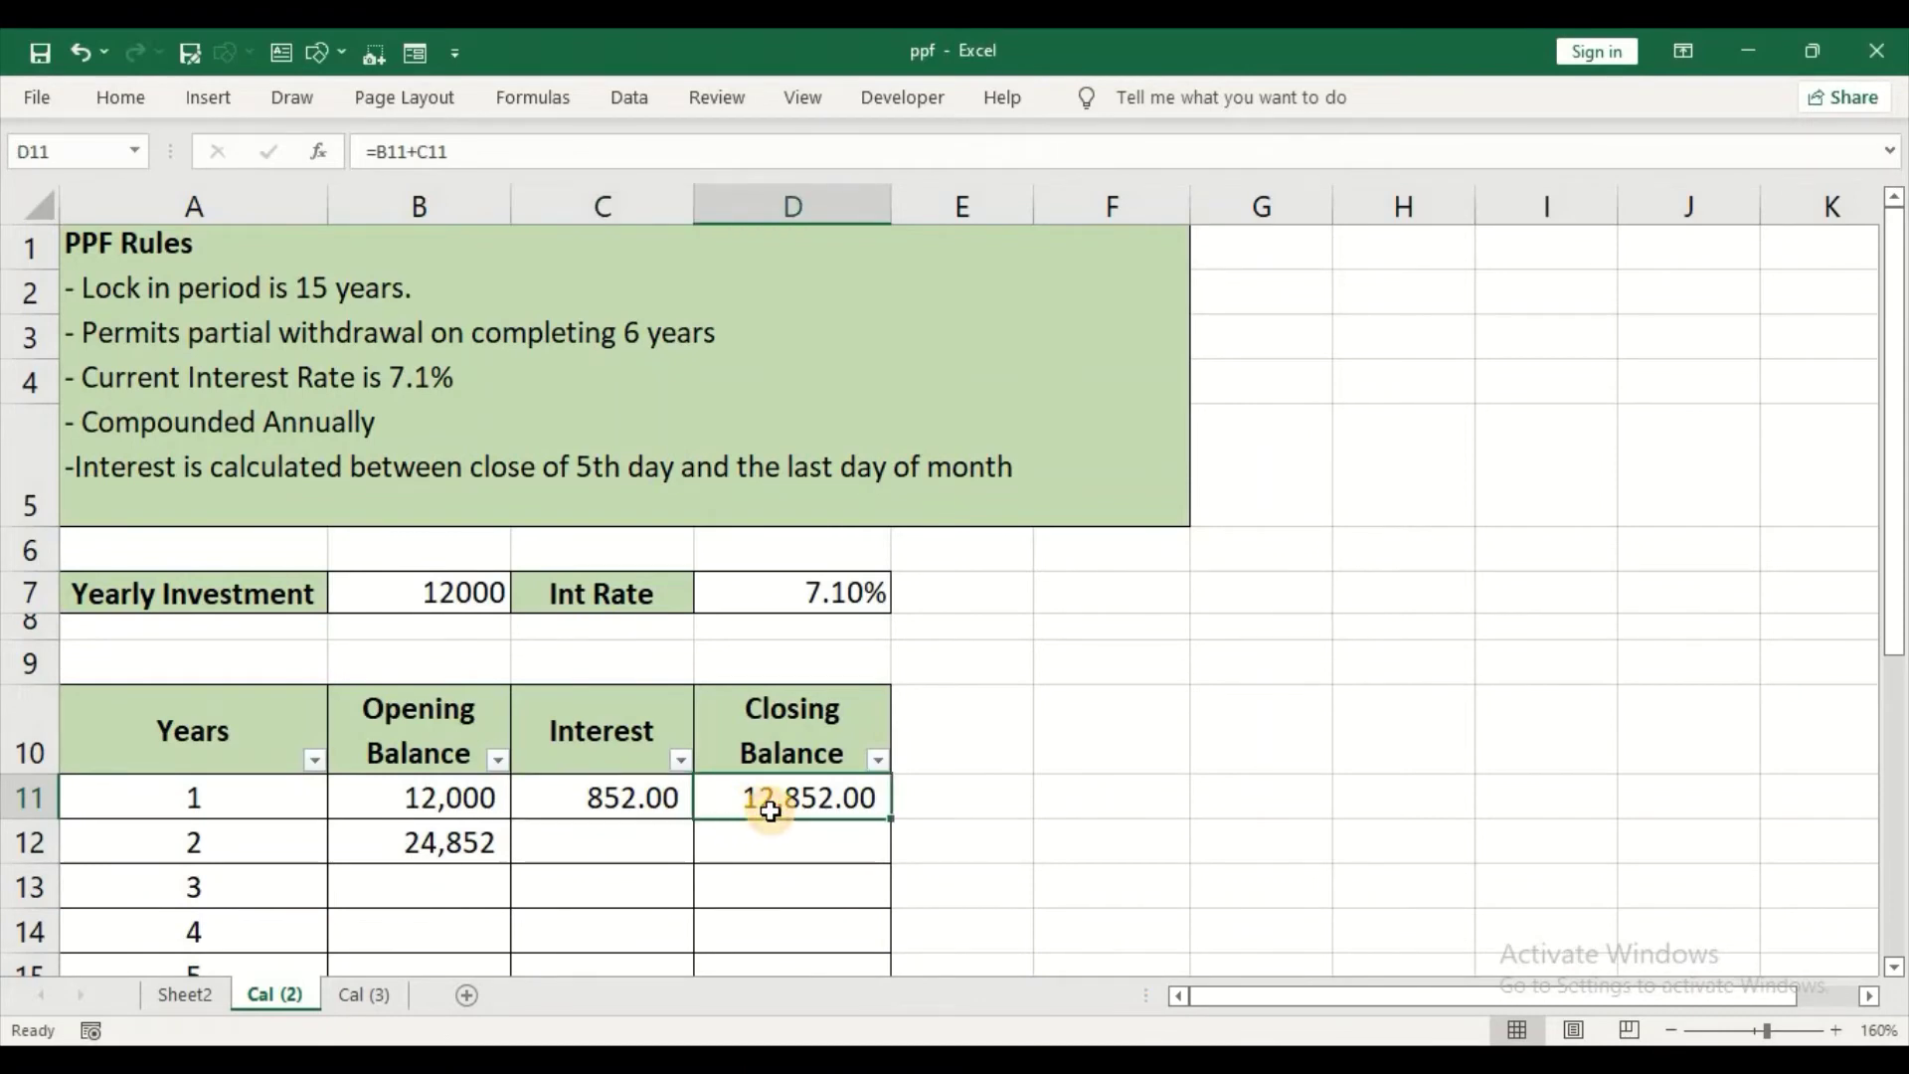
pyautogui.click(497, 840)
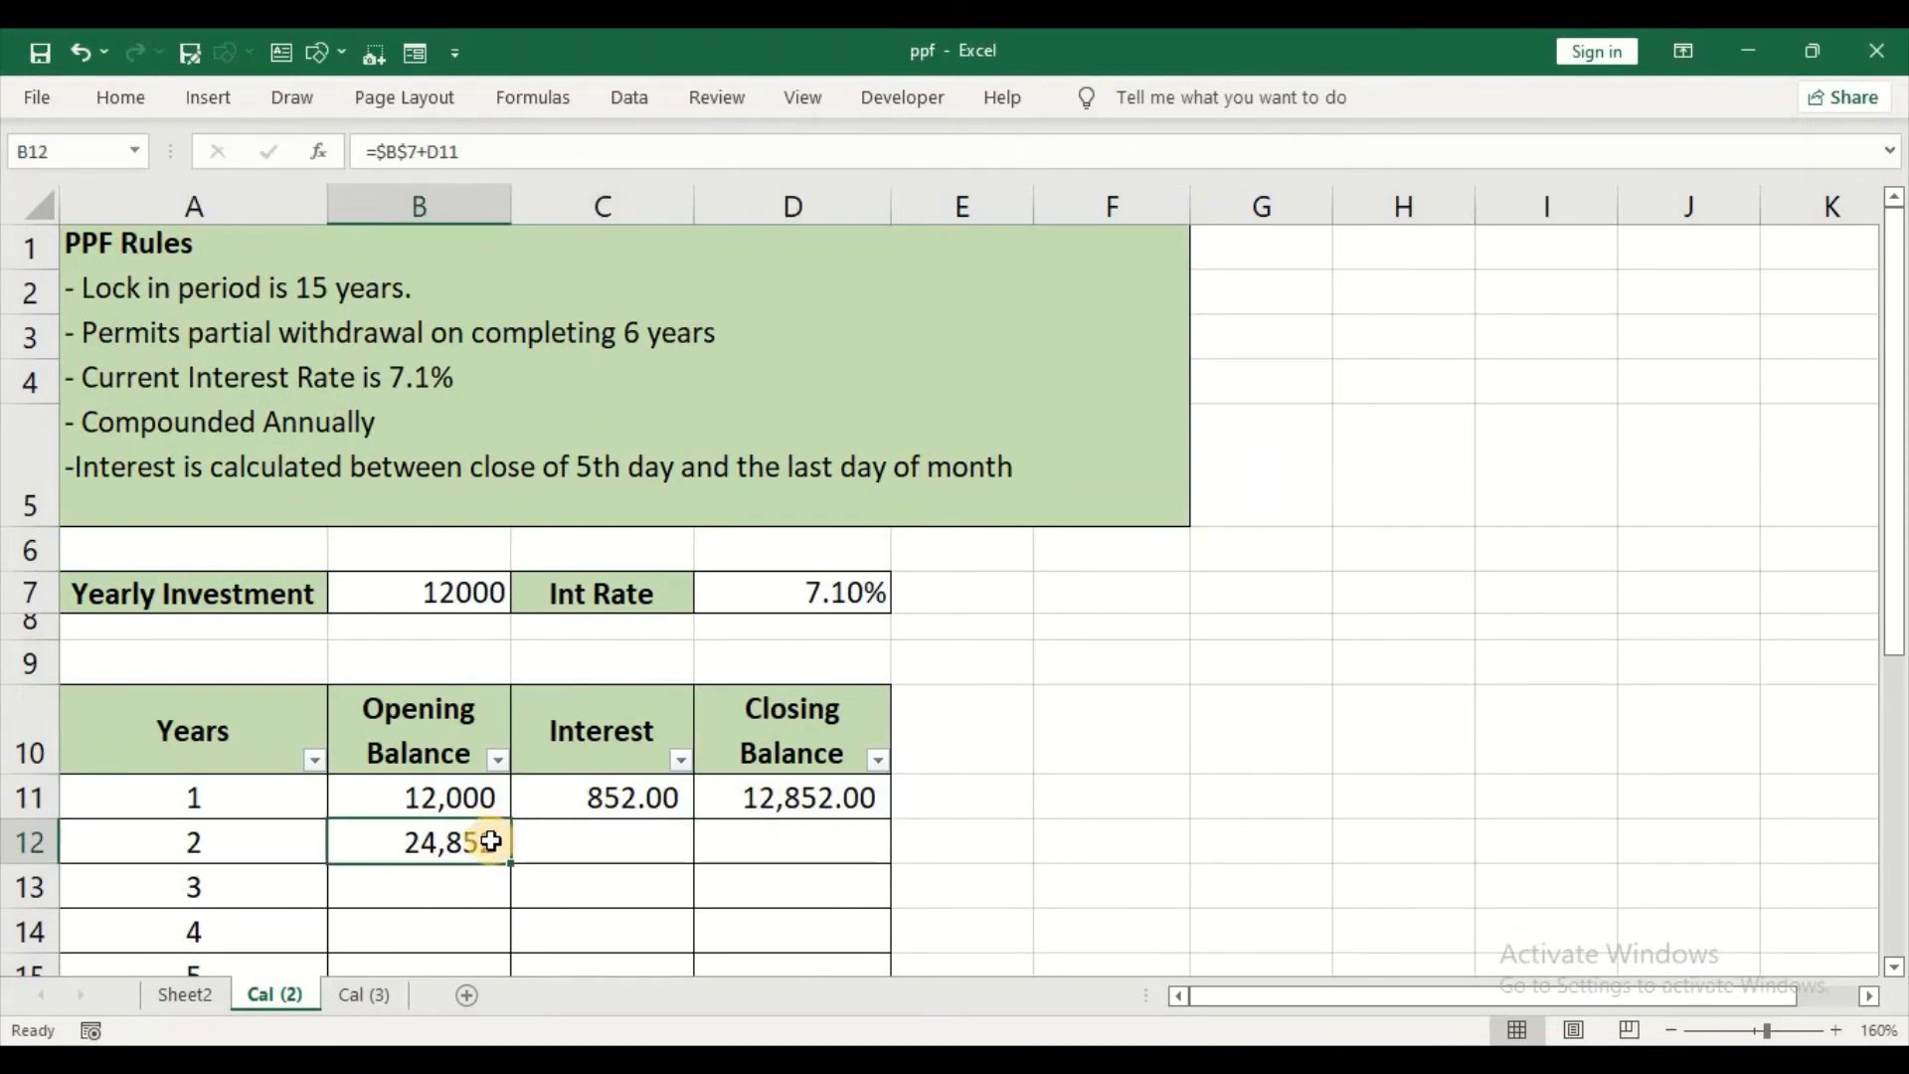
pyautogui.scroll(-3, 510, 870)
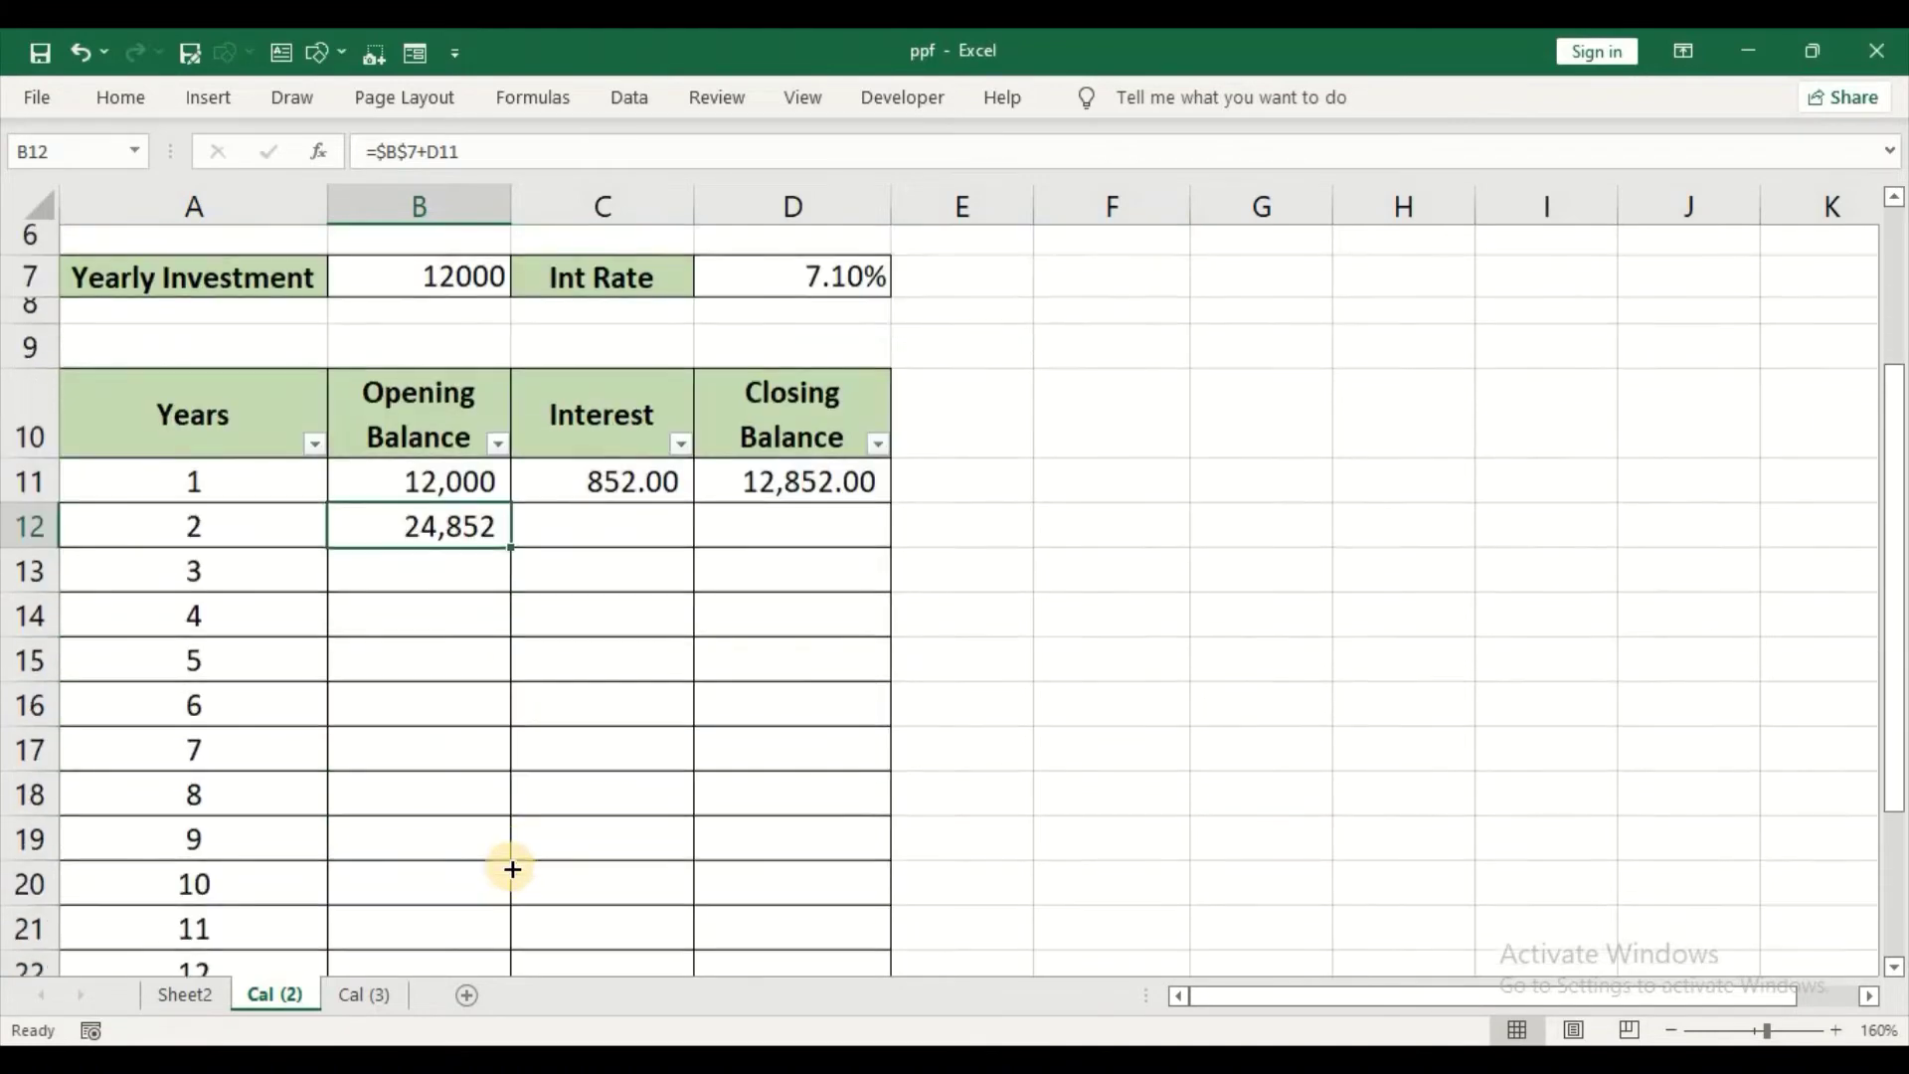
pyautogui.scroll(-2, 510, 870)
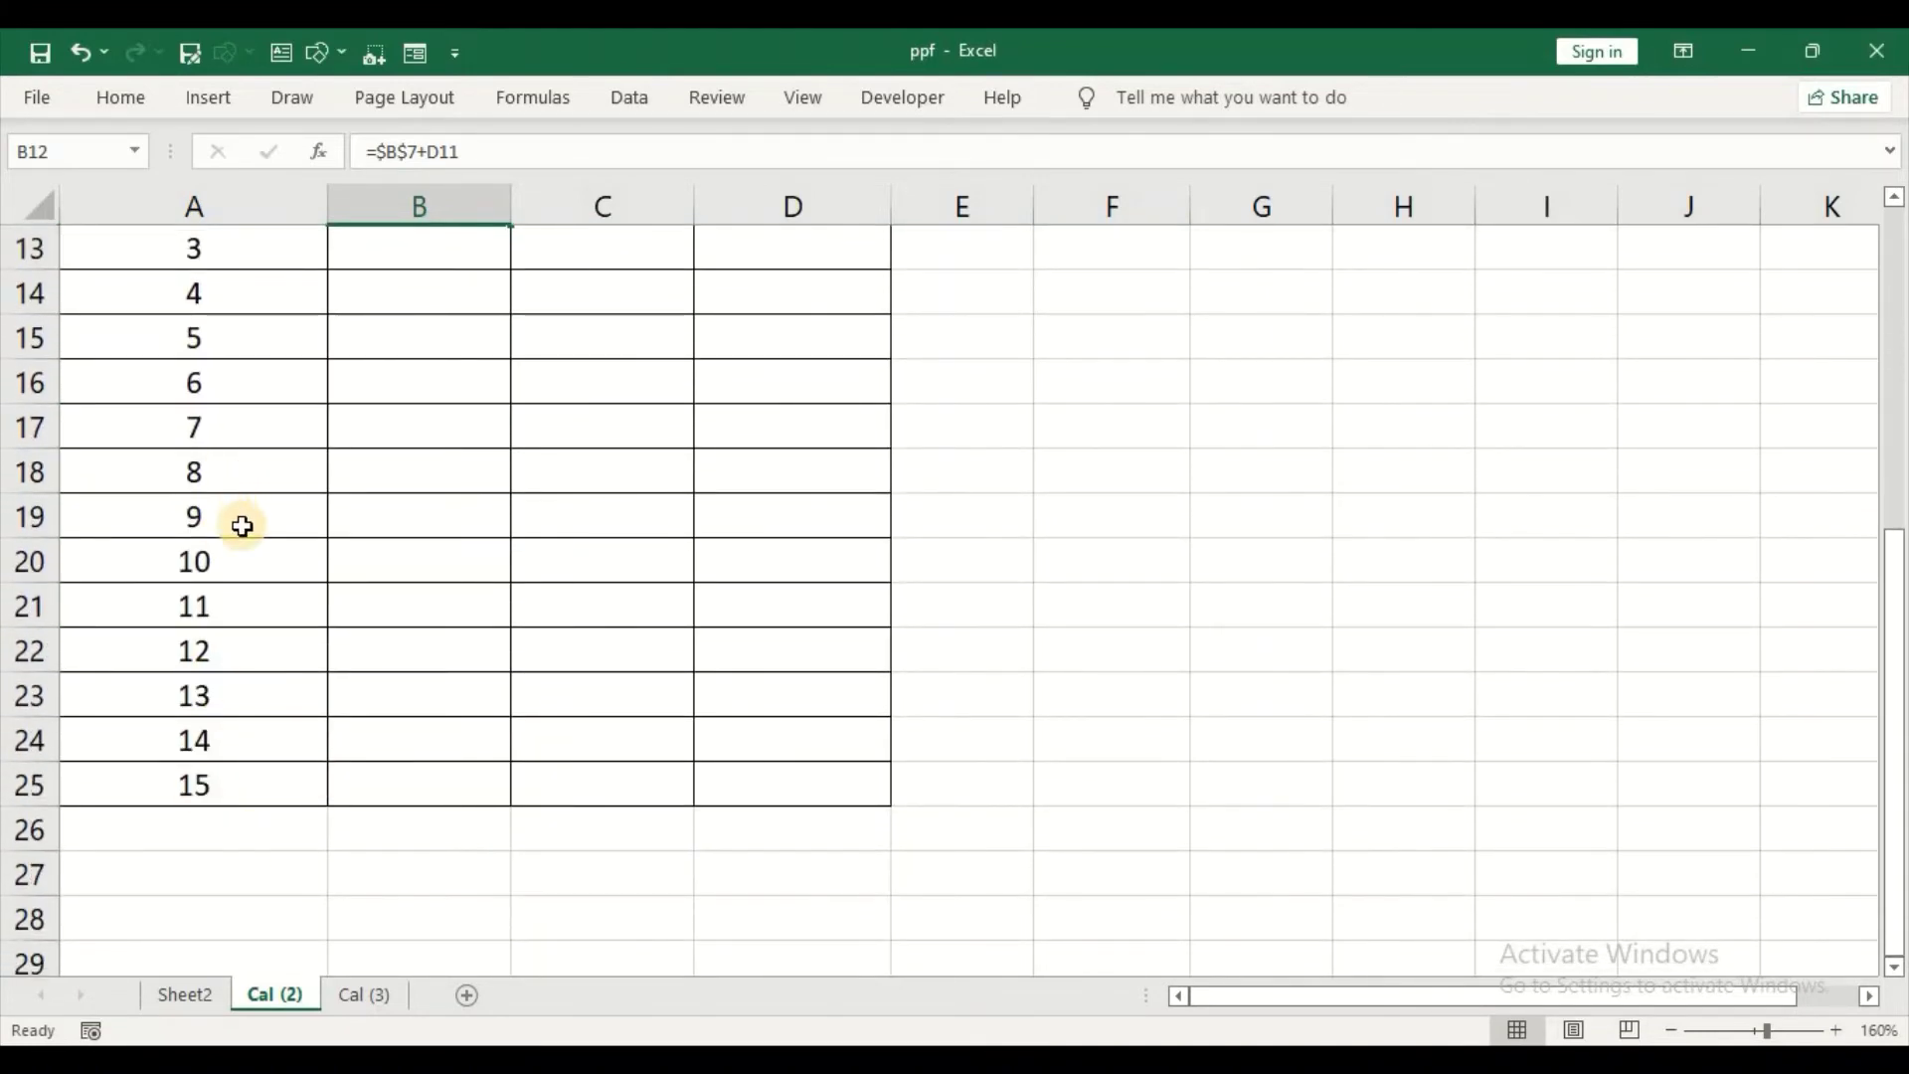
pyautogui.scroll(3, 243, 524)
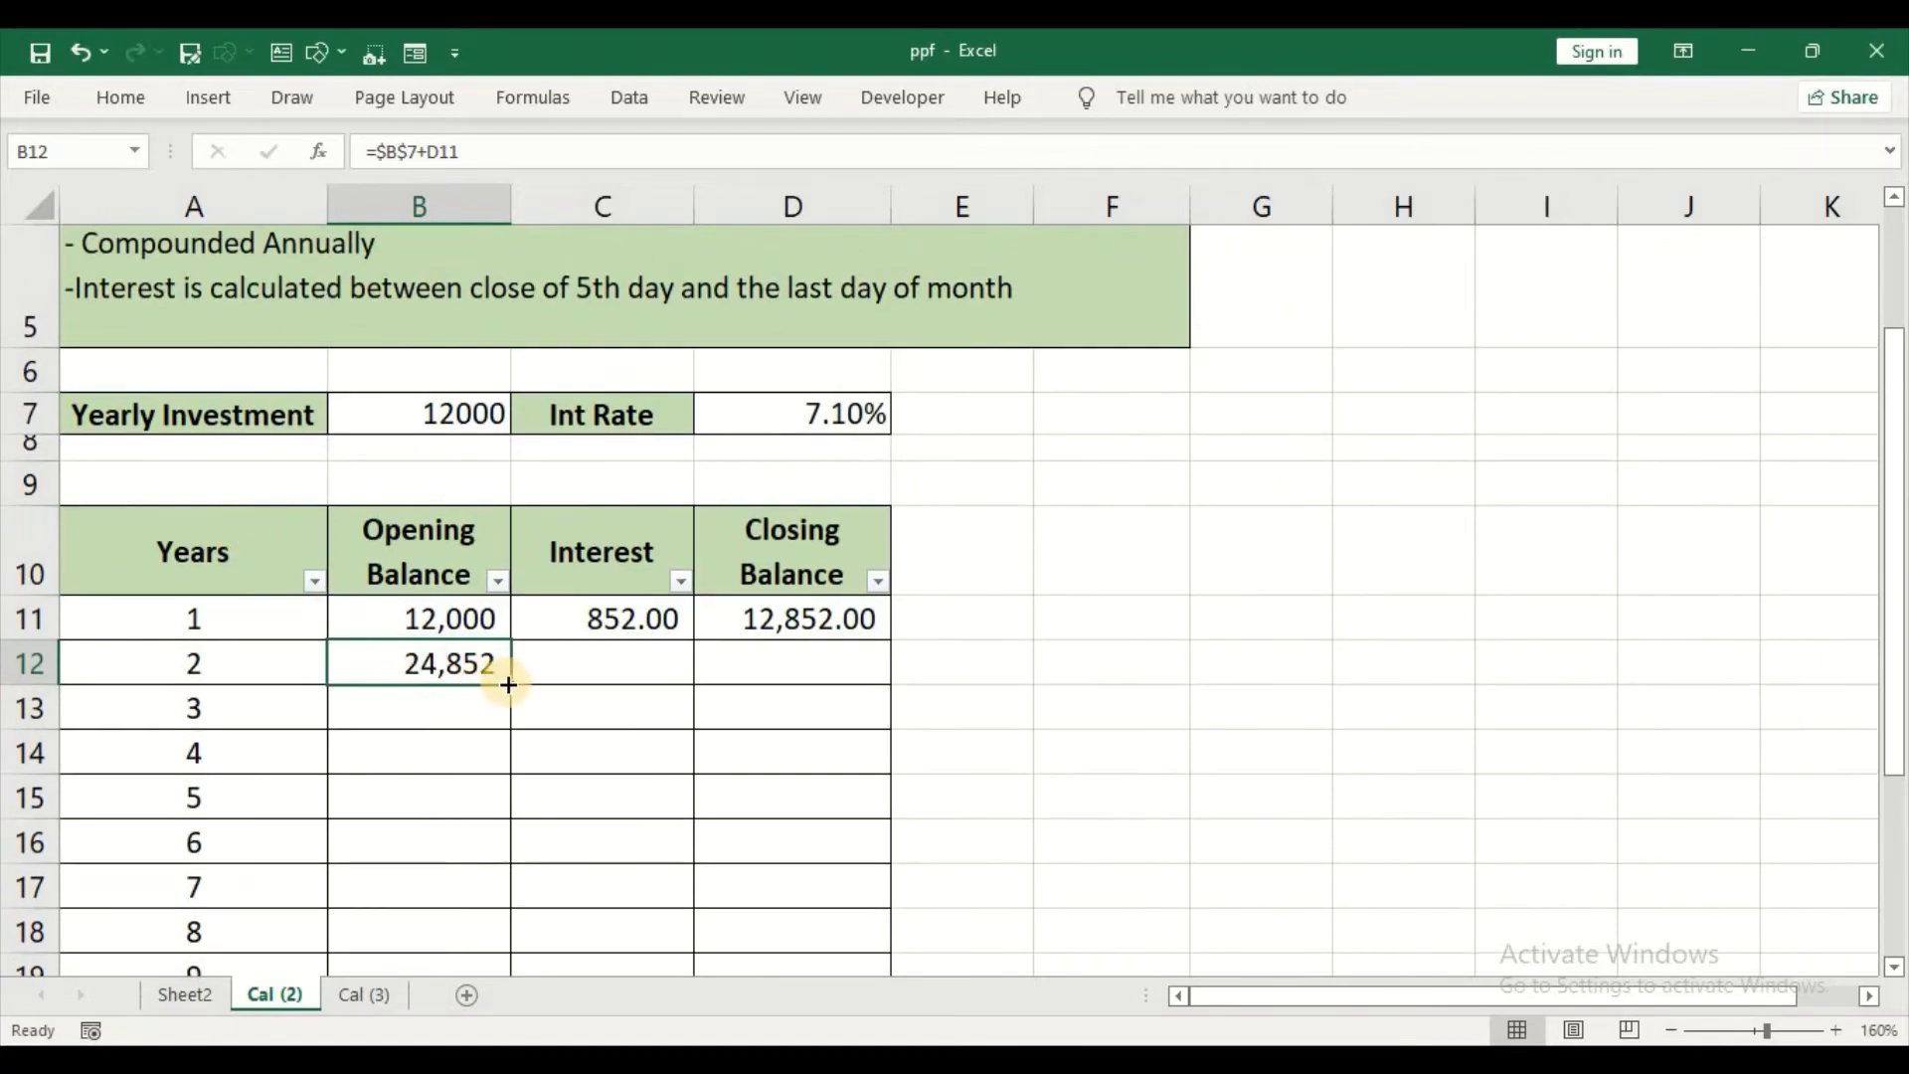
pyautogui.doubleClick(511, 682)
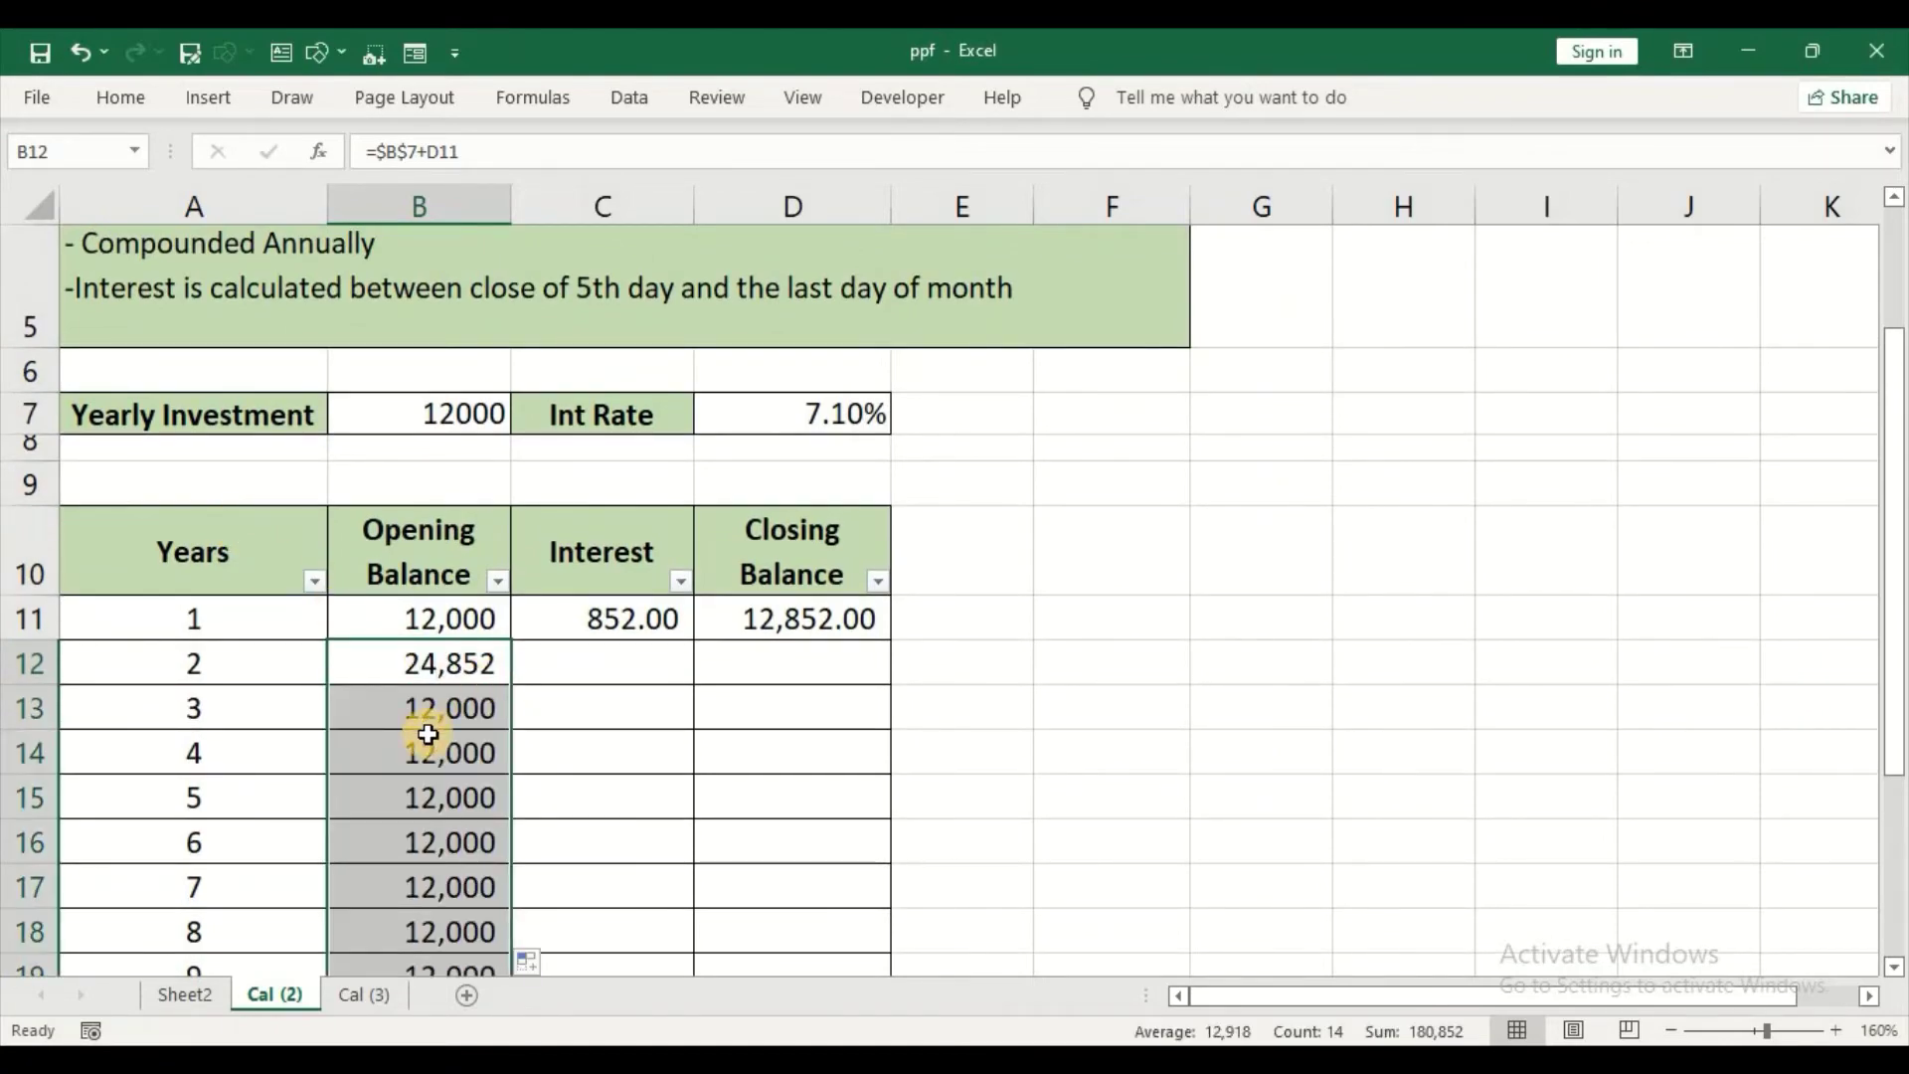
pyautogui.scroll(-3, 428, 734)
pyautogui.scroll(4, 428, 734)
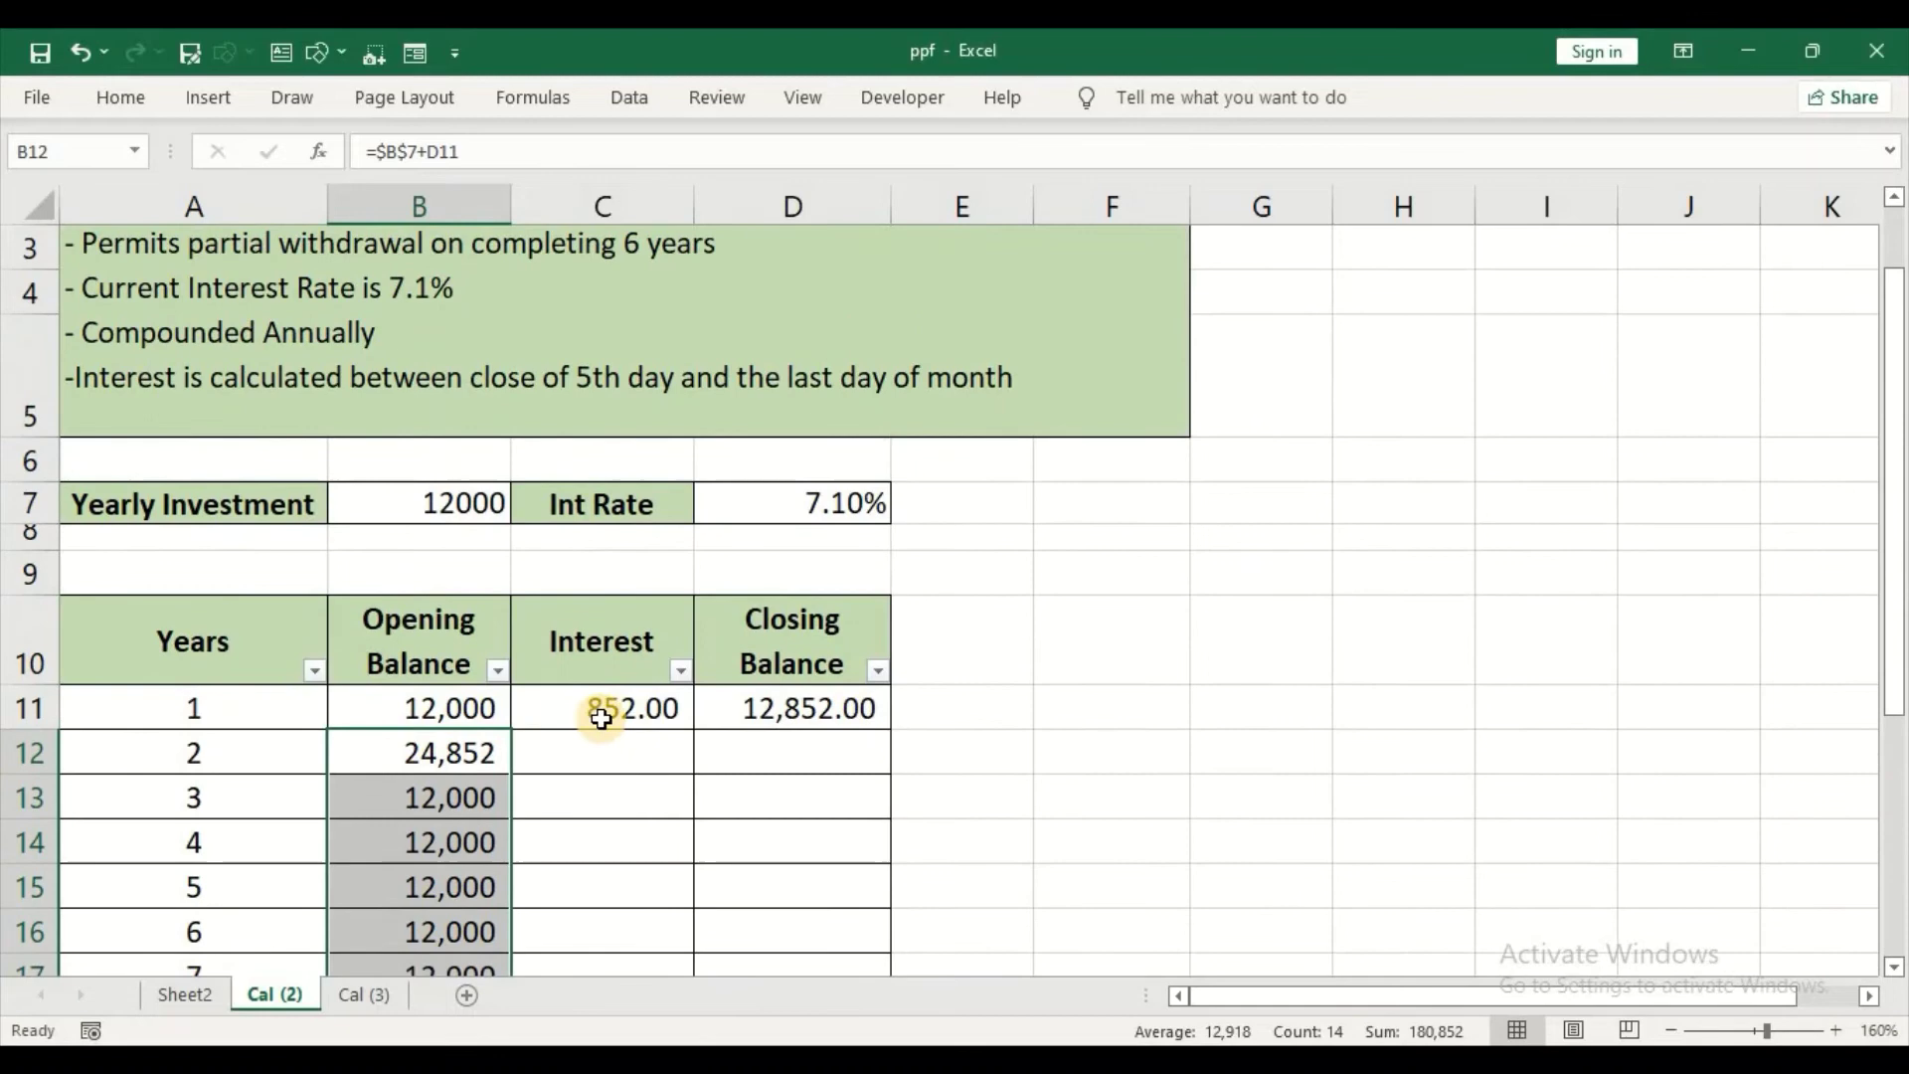
# - Fill the C11 interest and D11 closing balance formulas down, then open C11's formula for editing
pyautogui.click(600, 718)
pyautogui.doubleClick(695, 731)
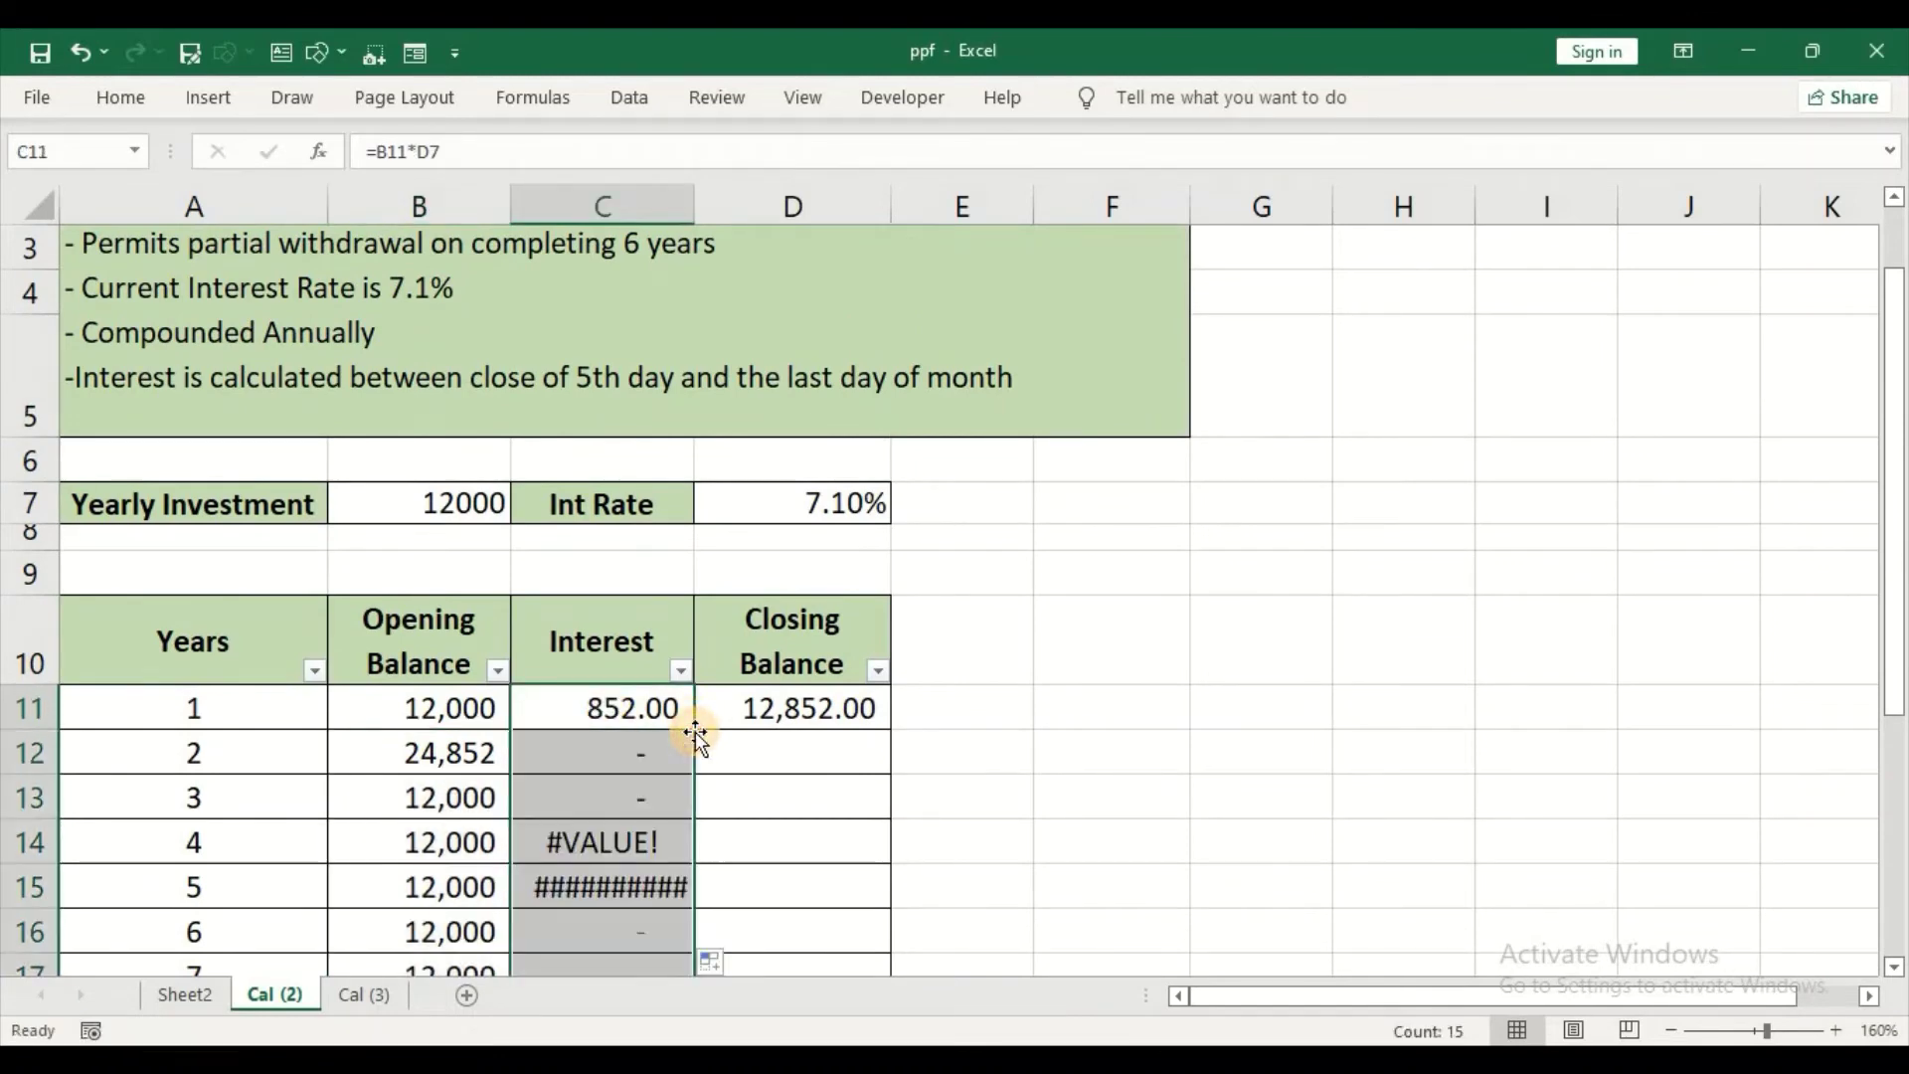
pyautogui.click(800, 712)
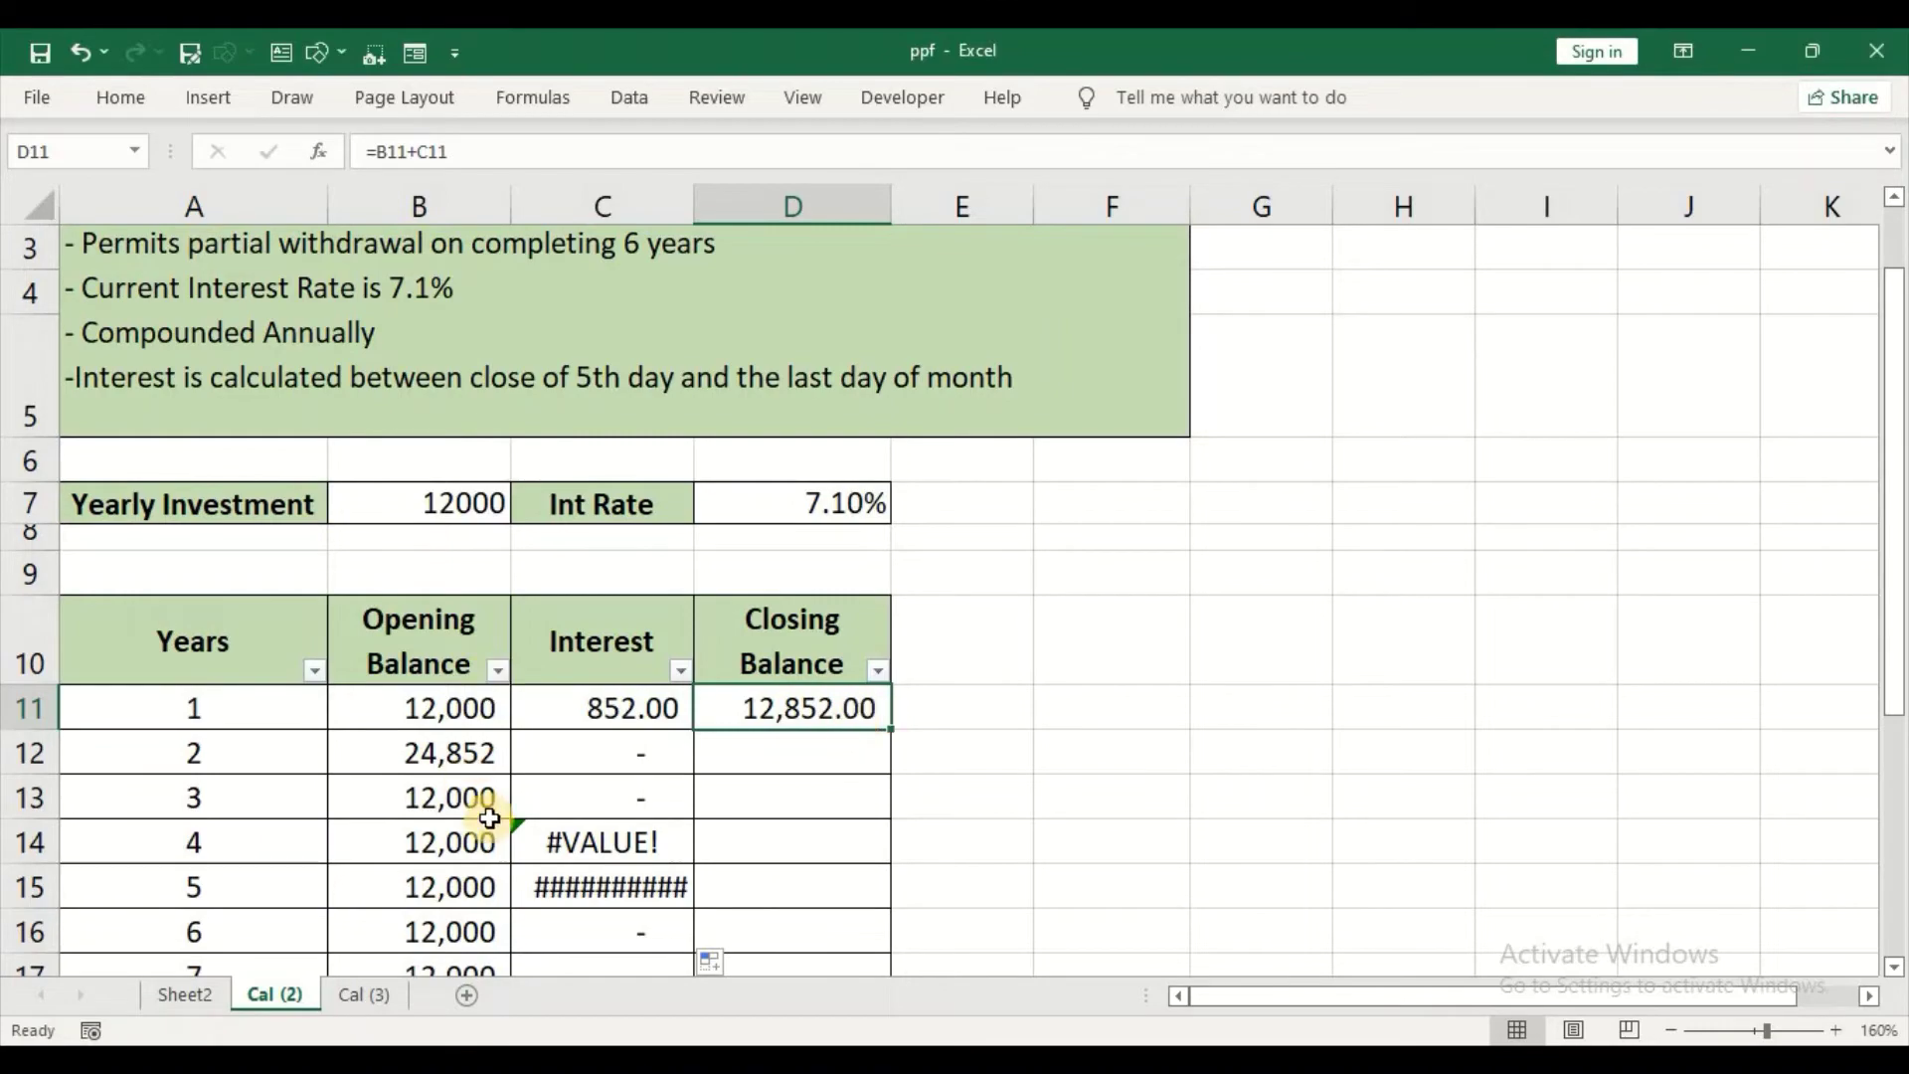
pyautogui.scroll(-2, 541, 836)
pyautogui.scroll(3, 576, 815)
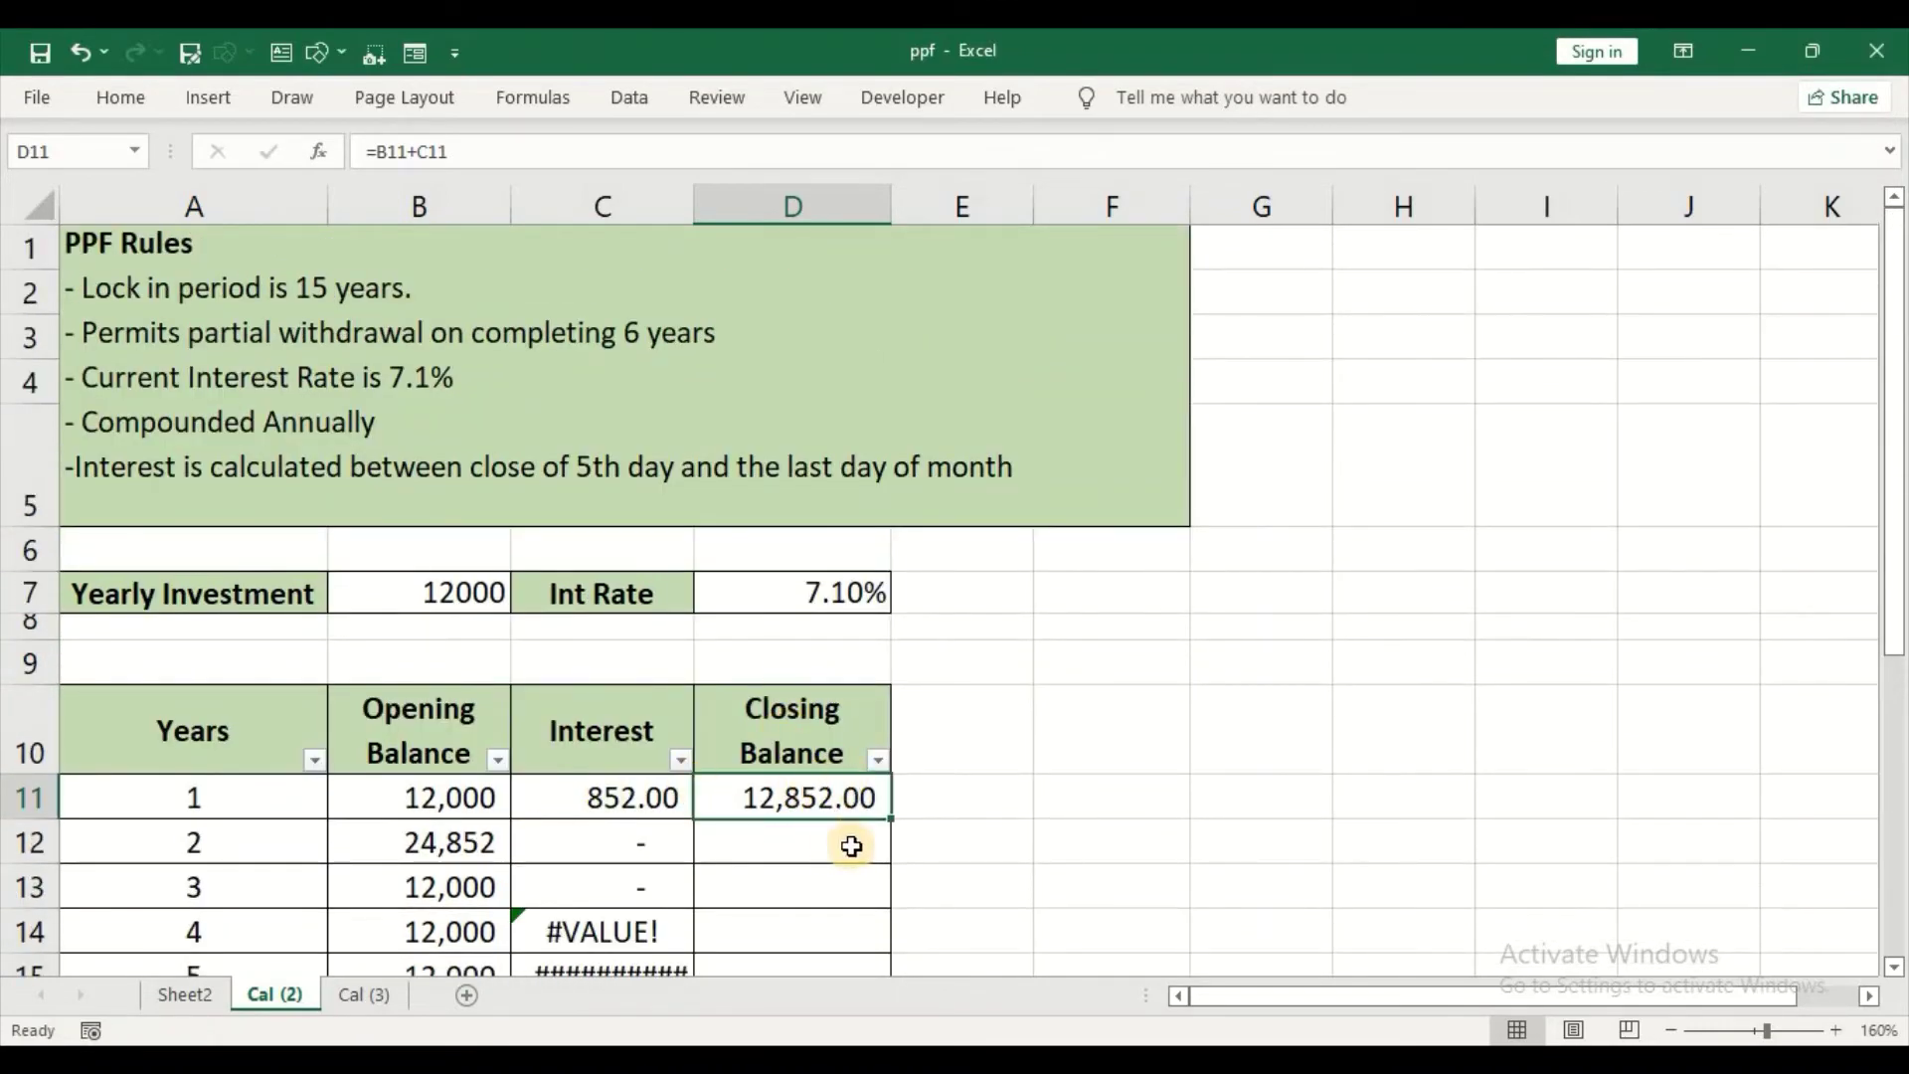
pyautogui.doubleClick(892, 816)
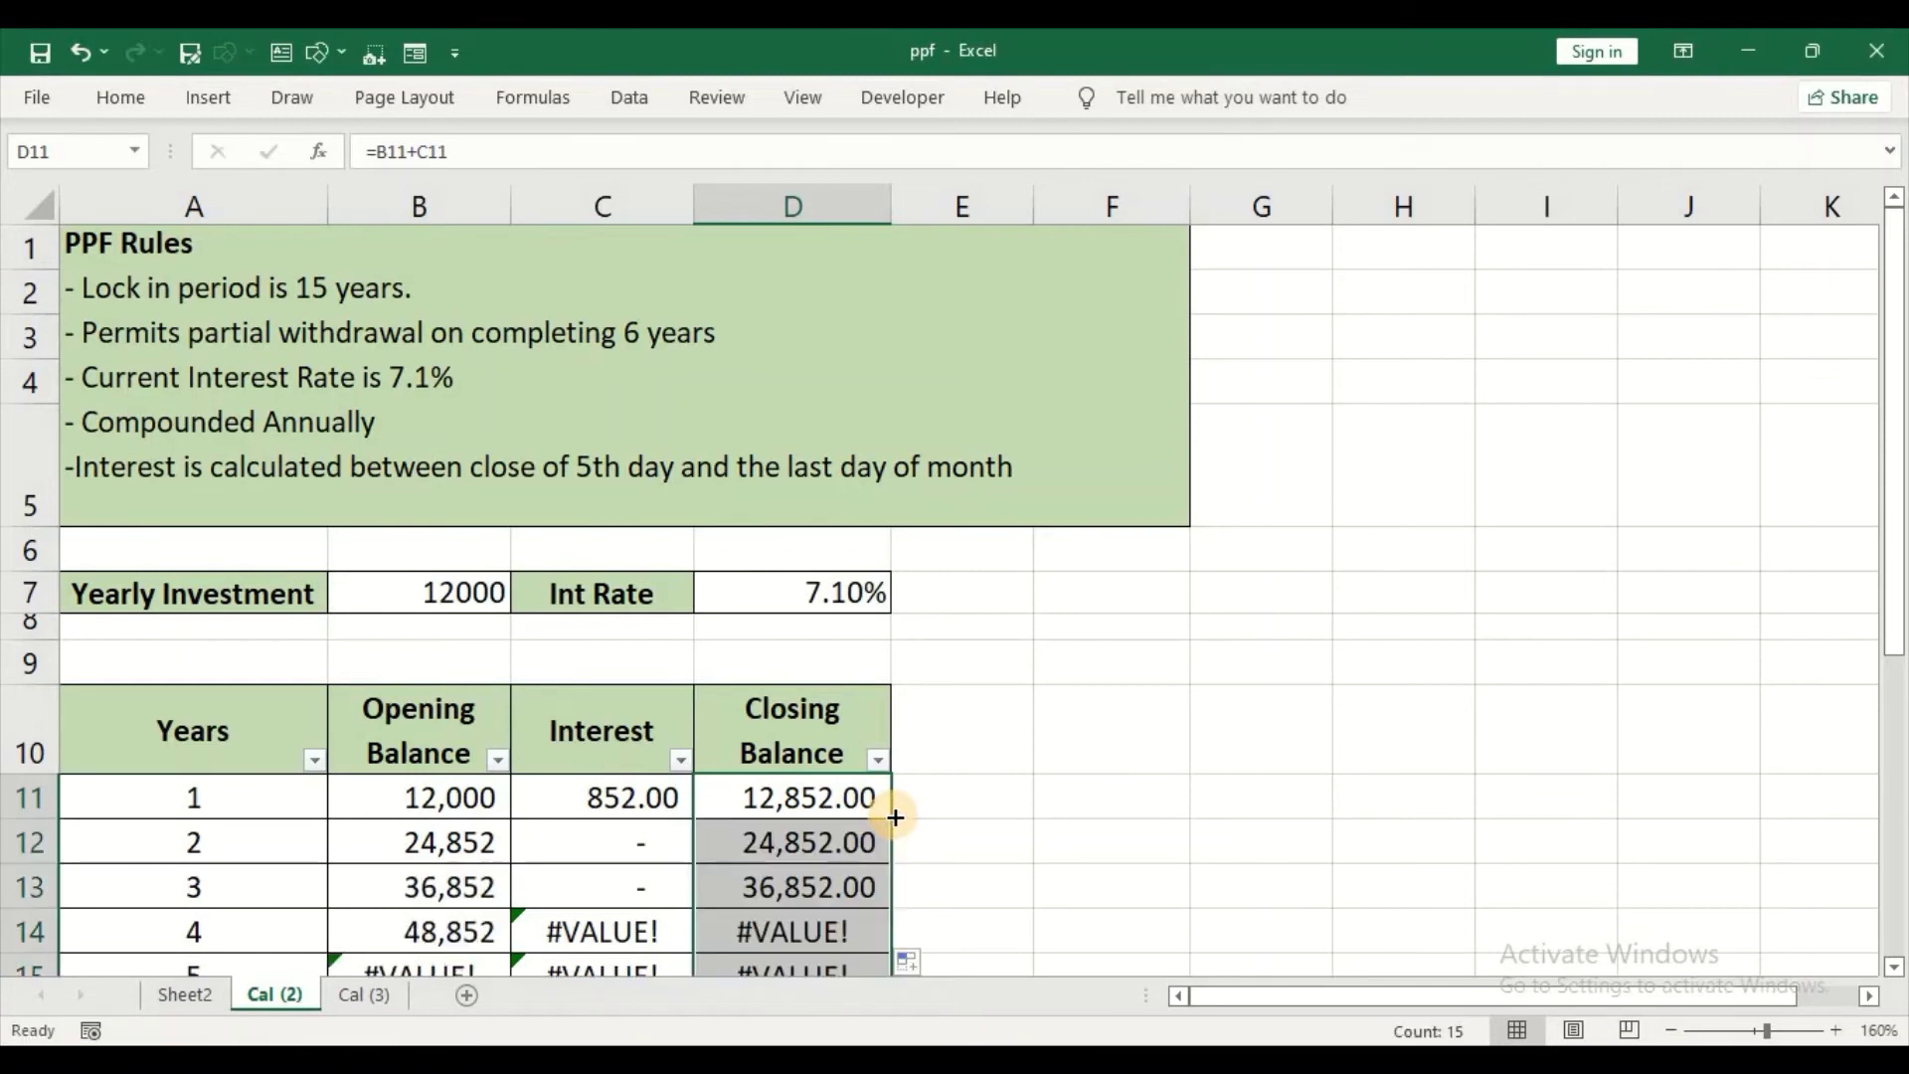
pyautogui.doubleClick(804, 797)
pyautogui.press('Return')
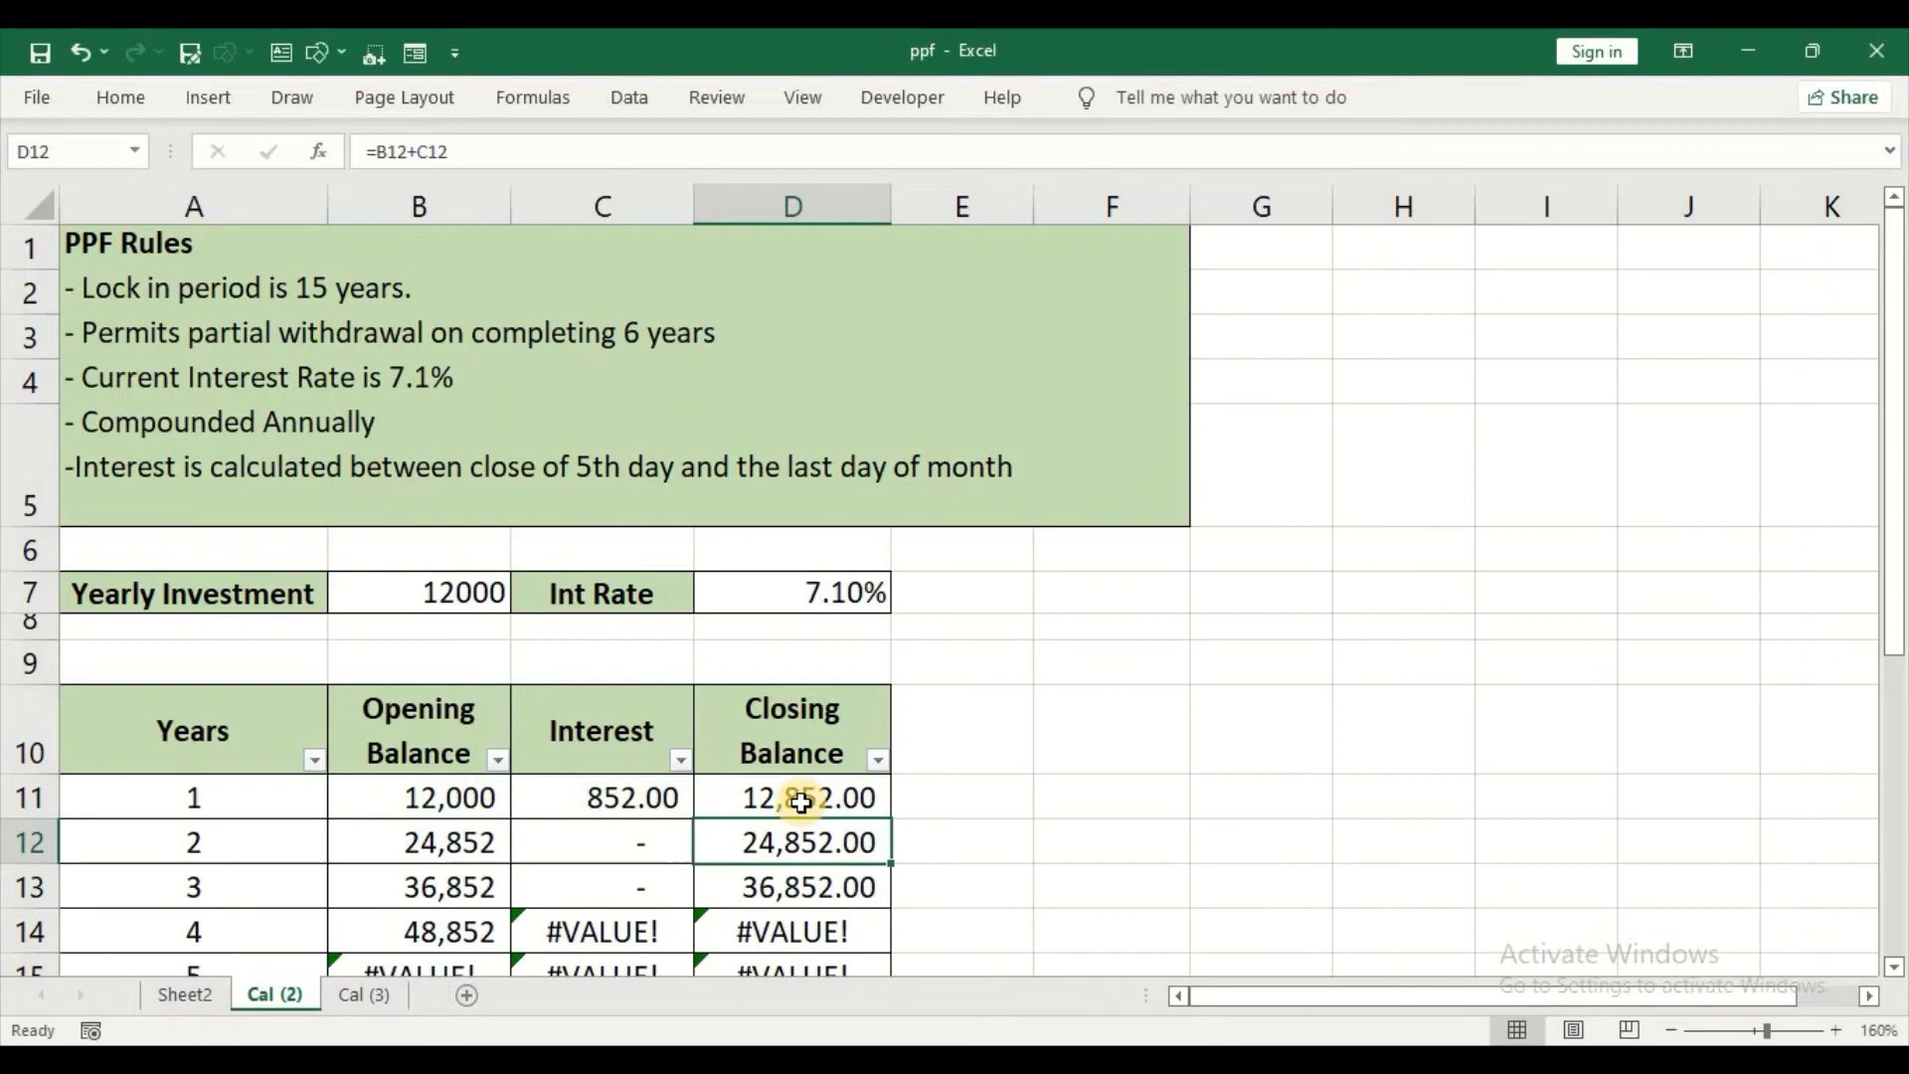
pyautogui.doubleClick(608, 795)
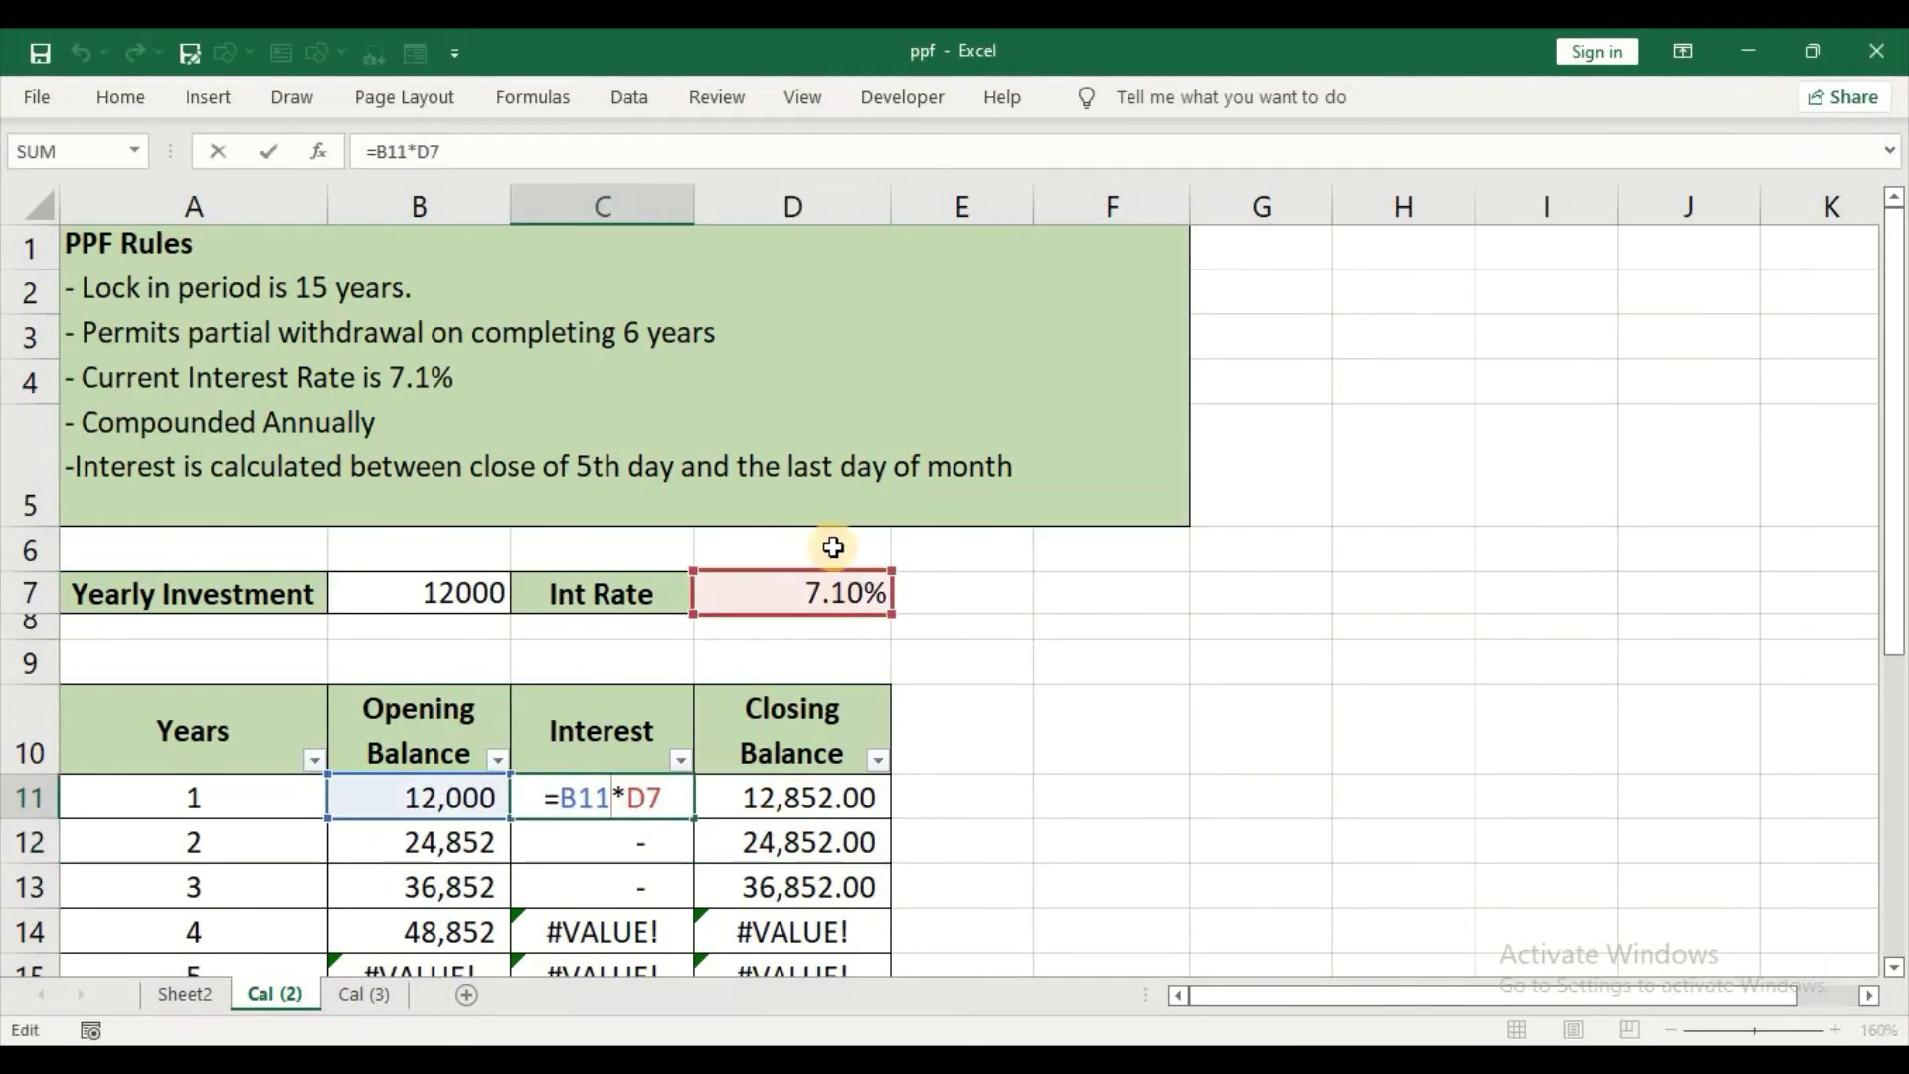
pyautogui.click(648, 795)
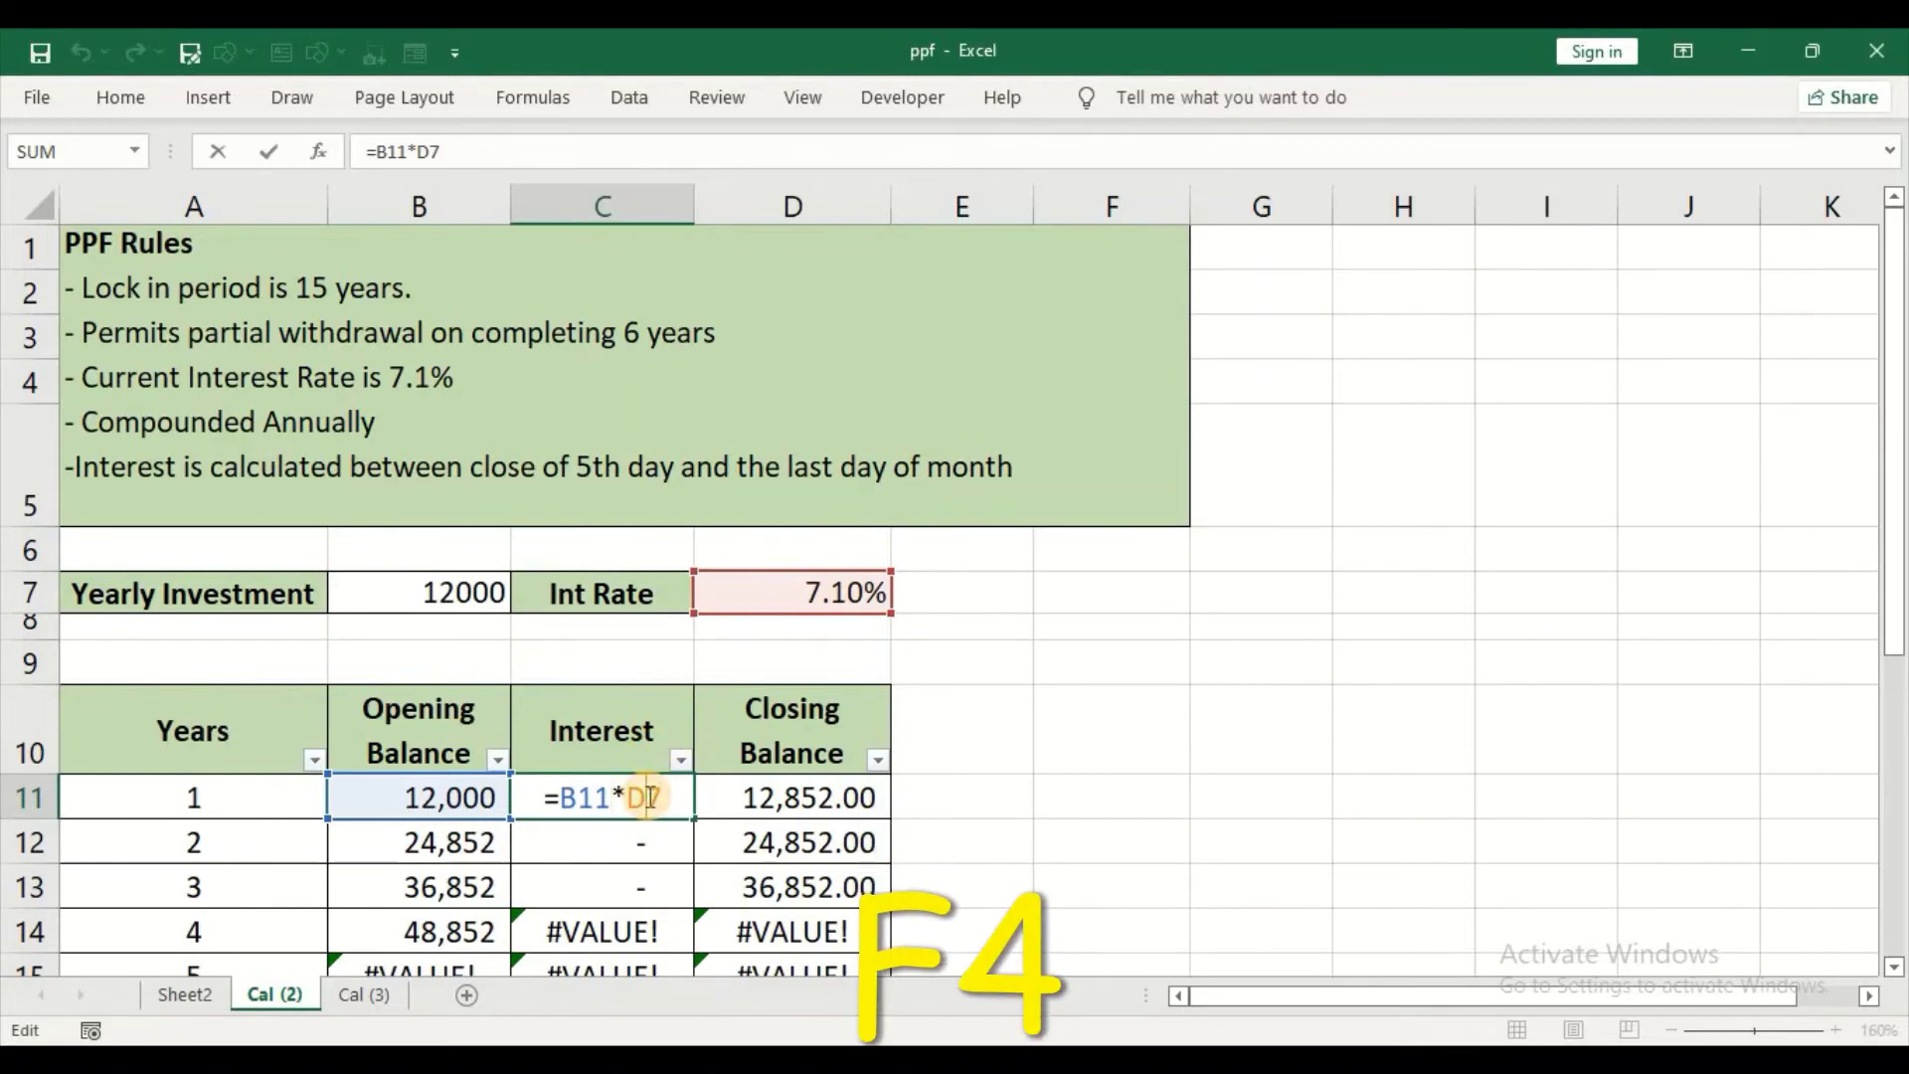
pyautogui.press('F4')
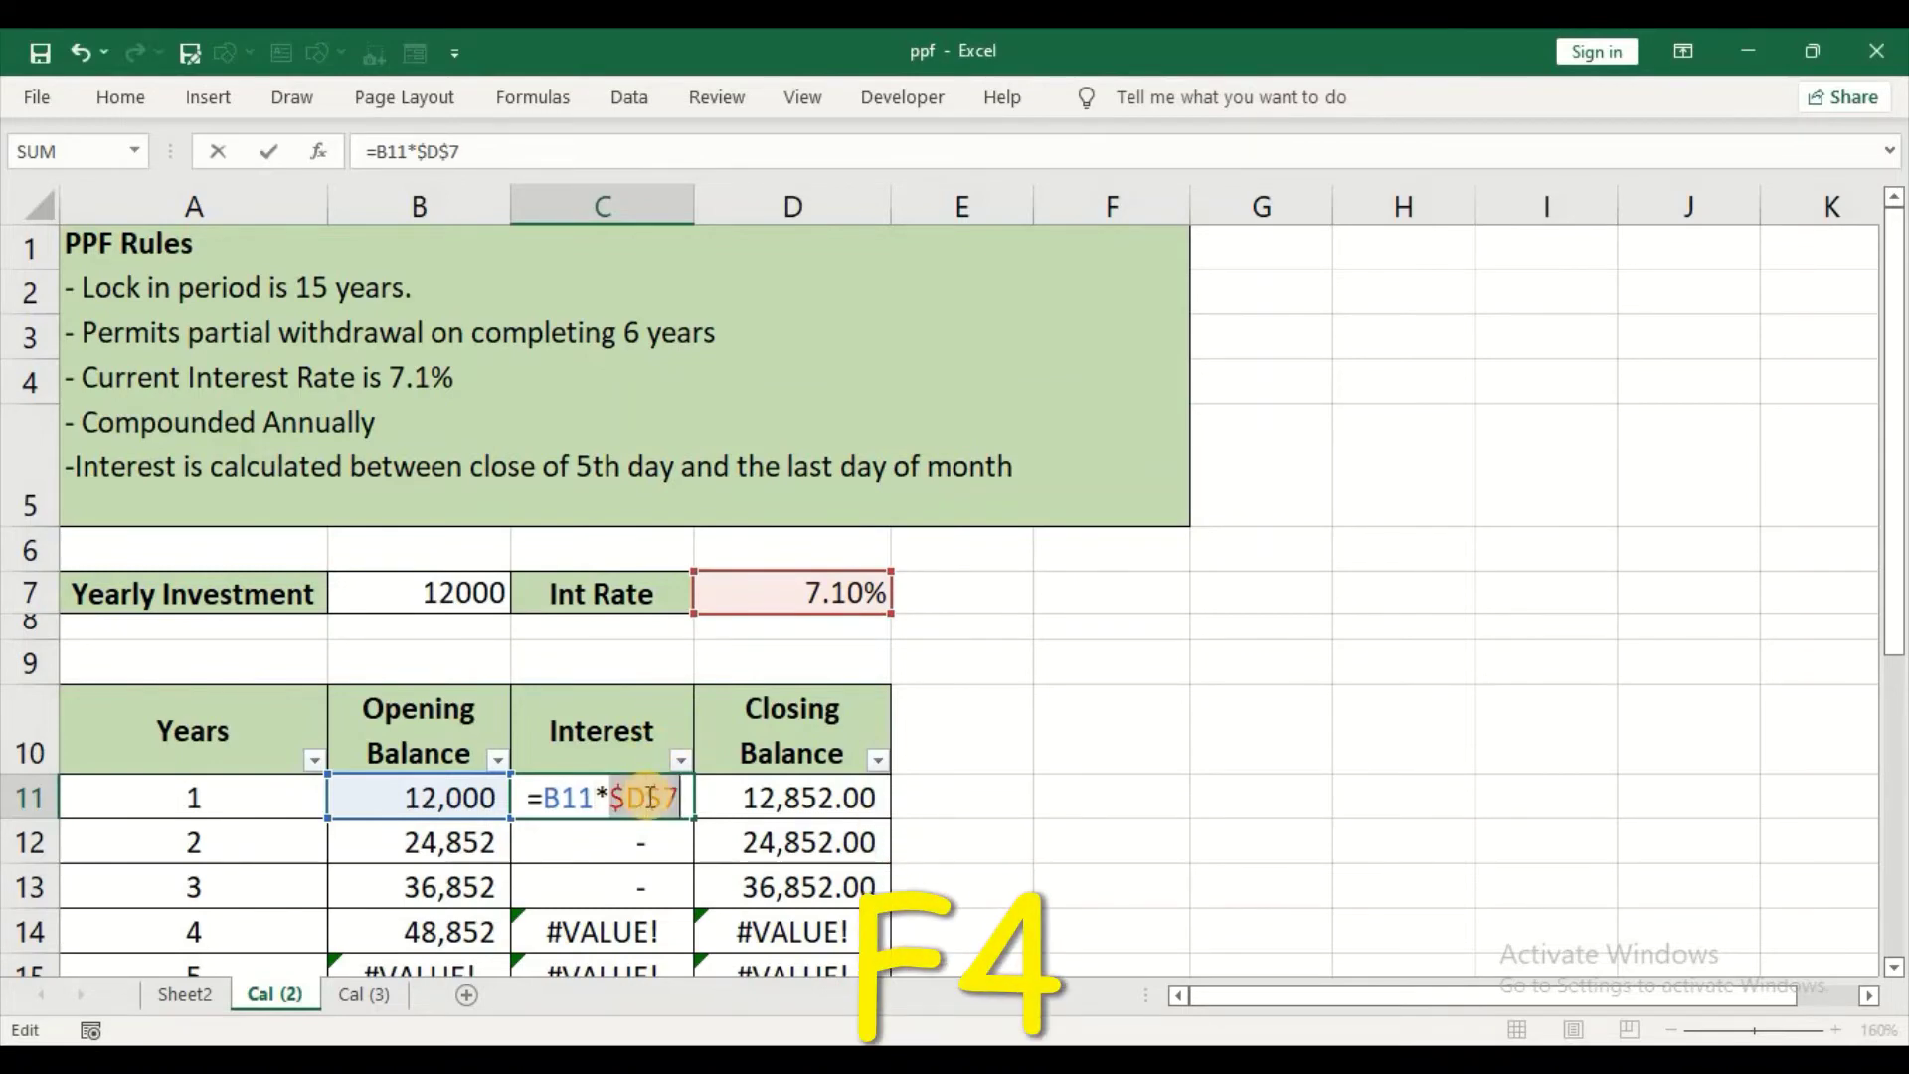
pyautogui.press('Return')
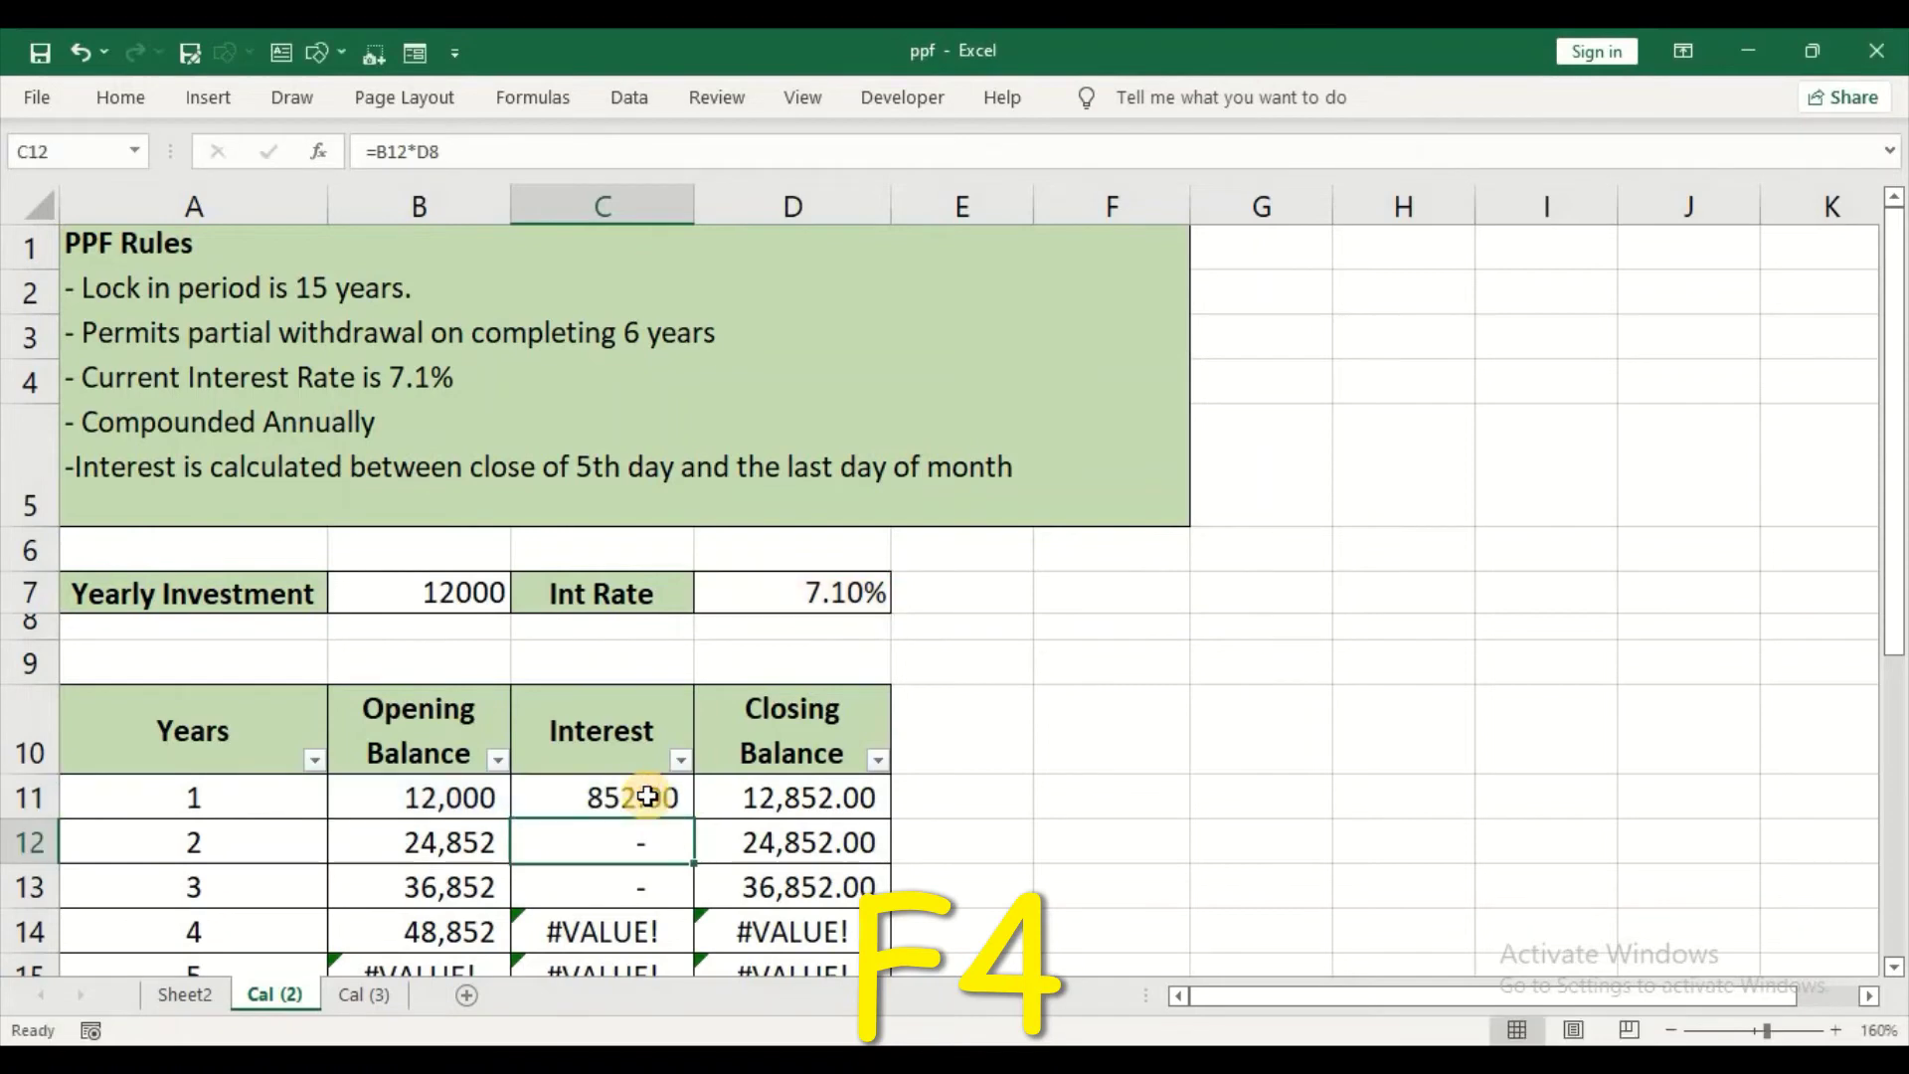
pyautogui.click(648, 795)
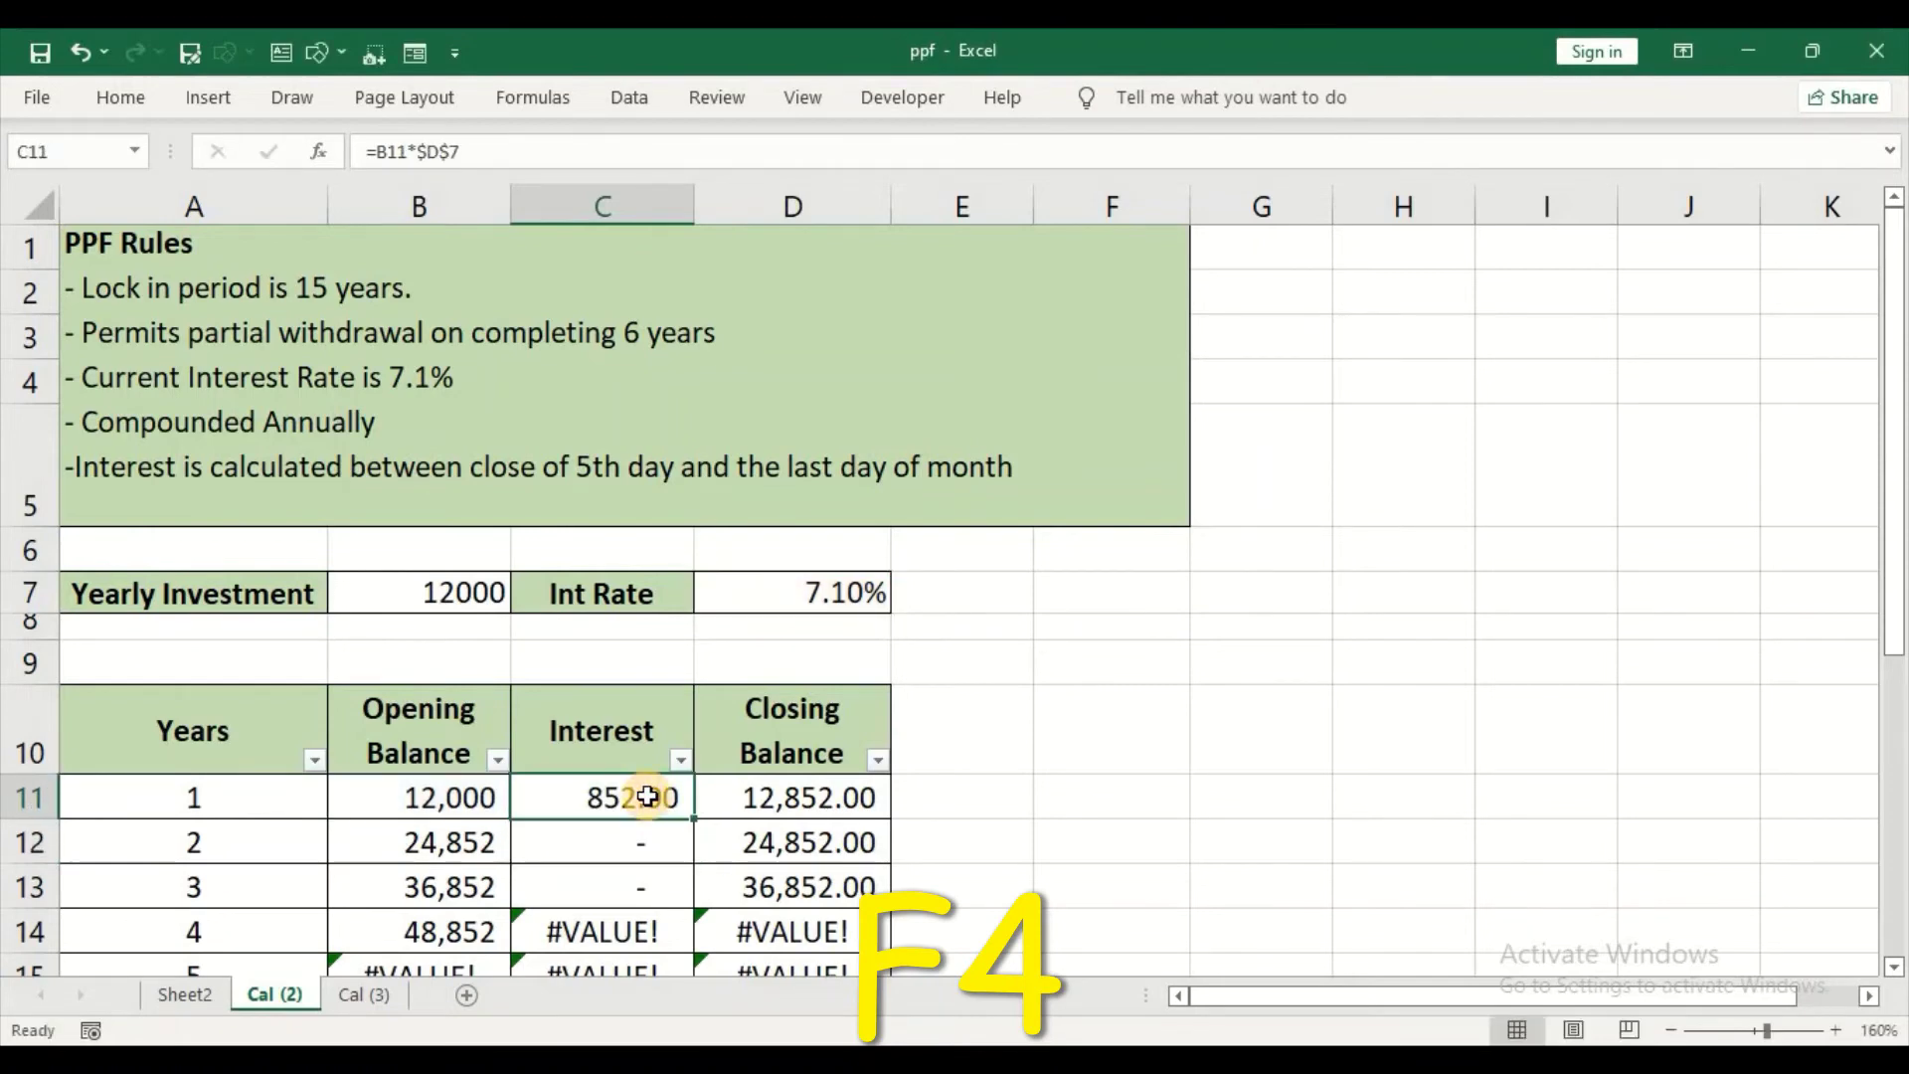
pyautogui.doubleClick(694, 821)
pyautogui.scroll(-3, 825, 796)
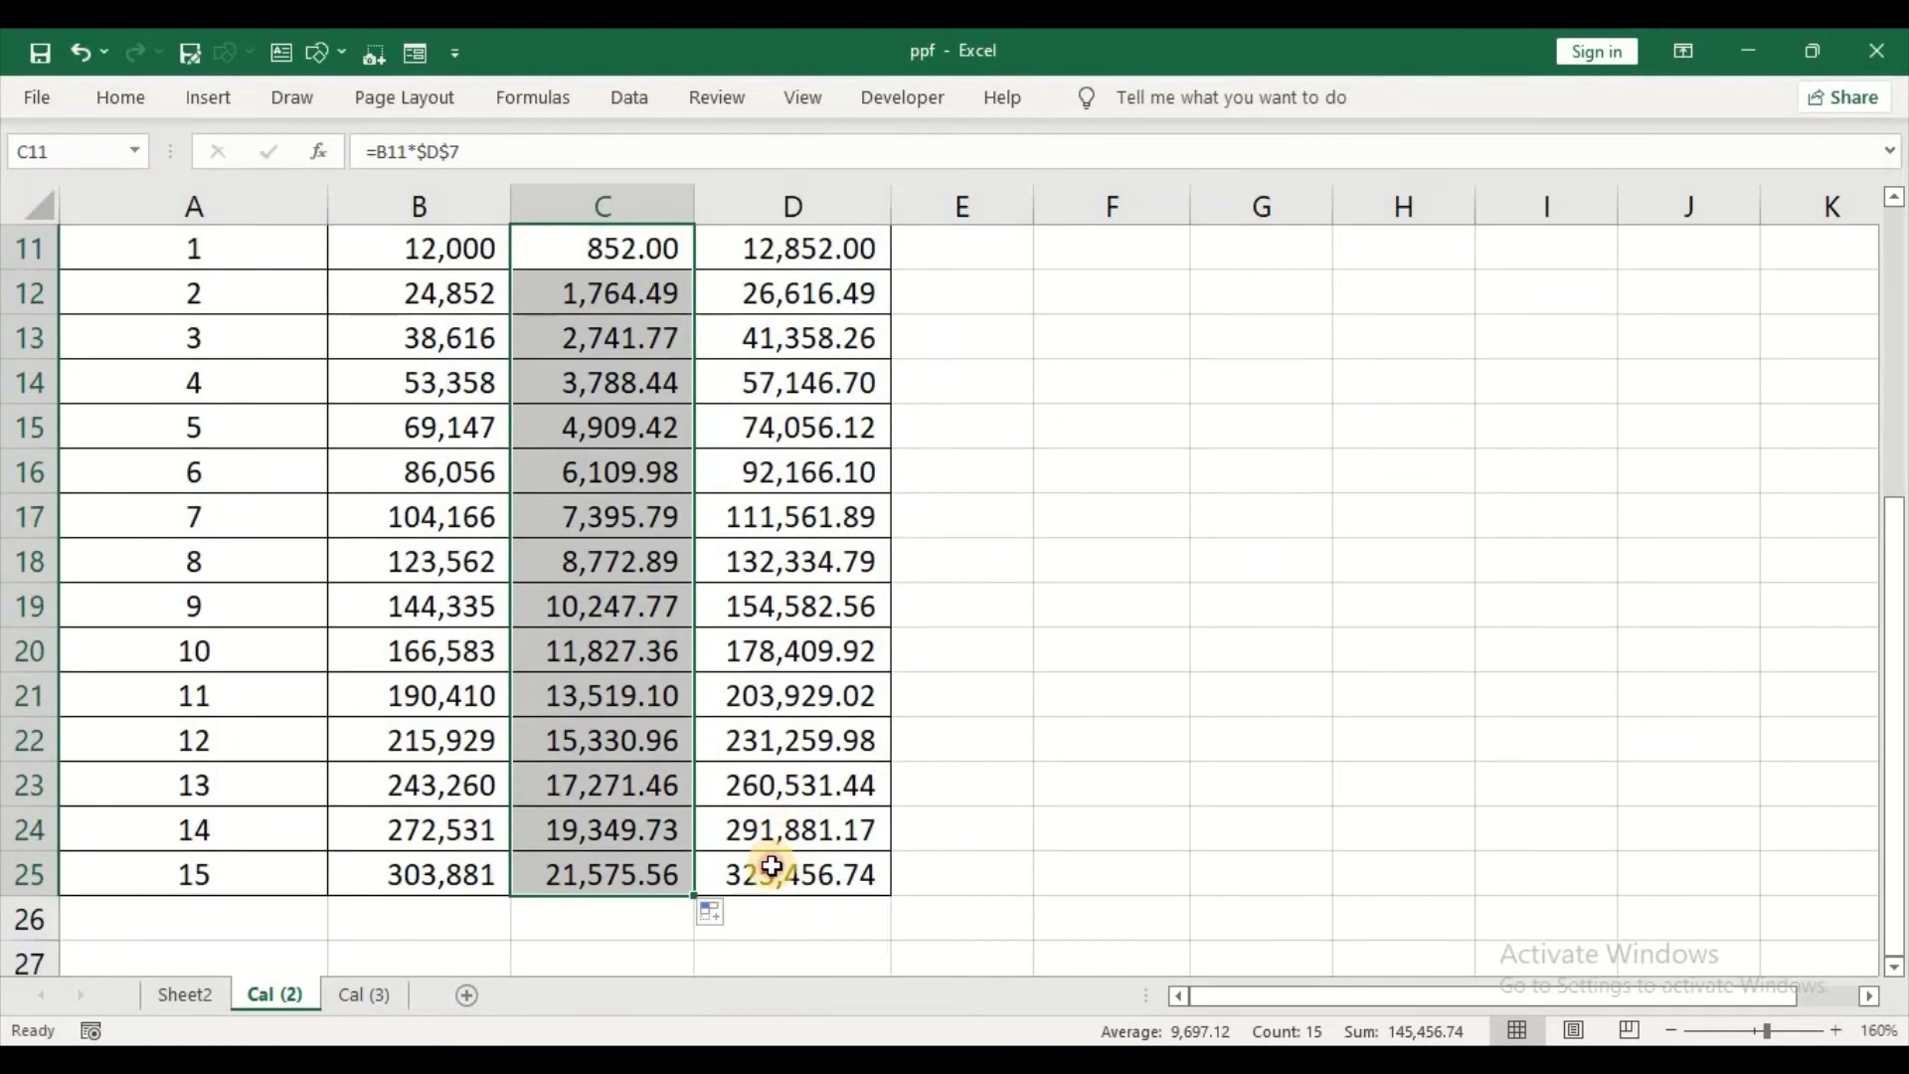
pyautogui.click(772, 865)
pyautogui.scroll(4, 609, 593)
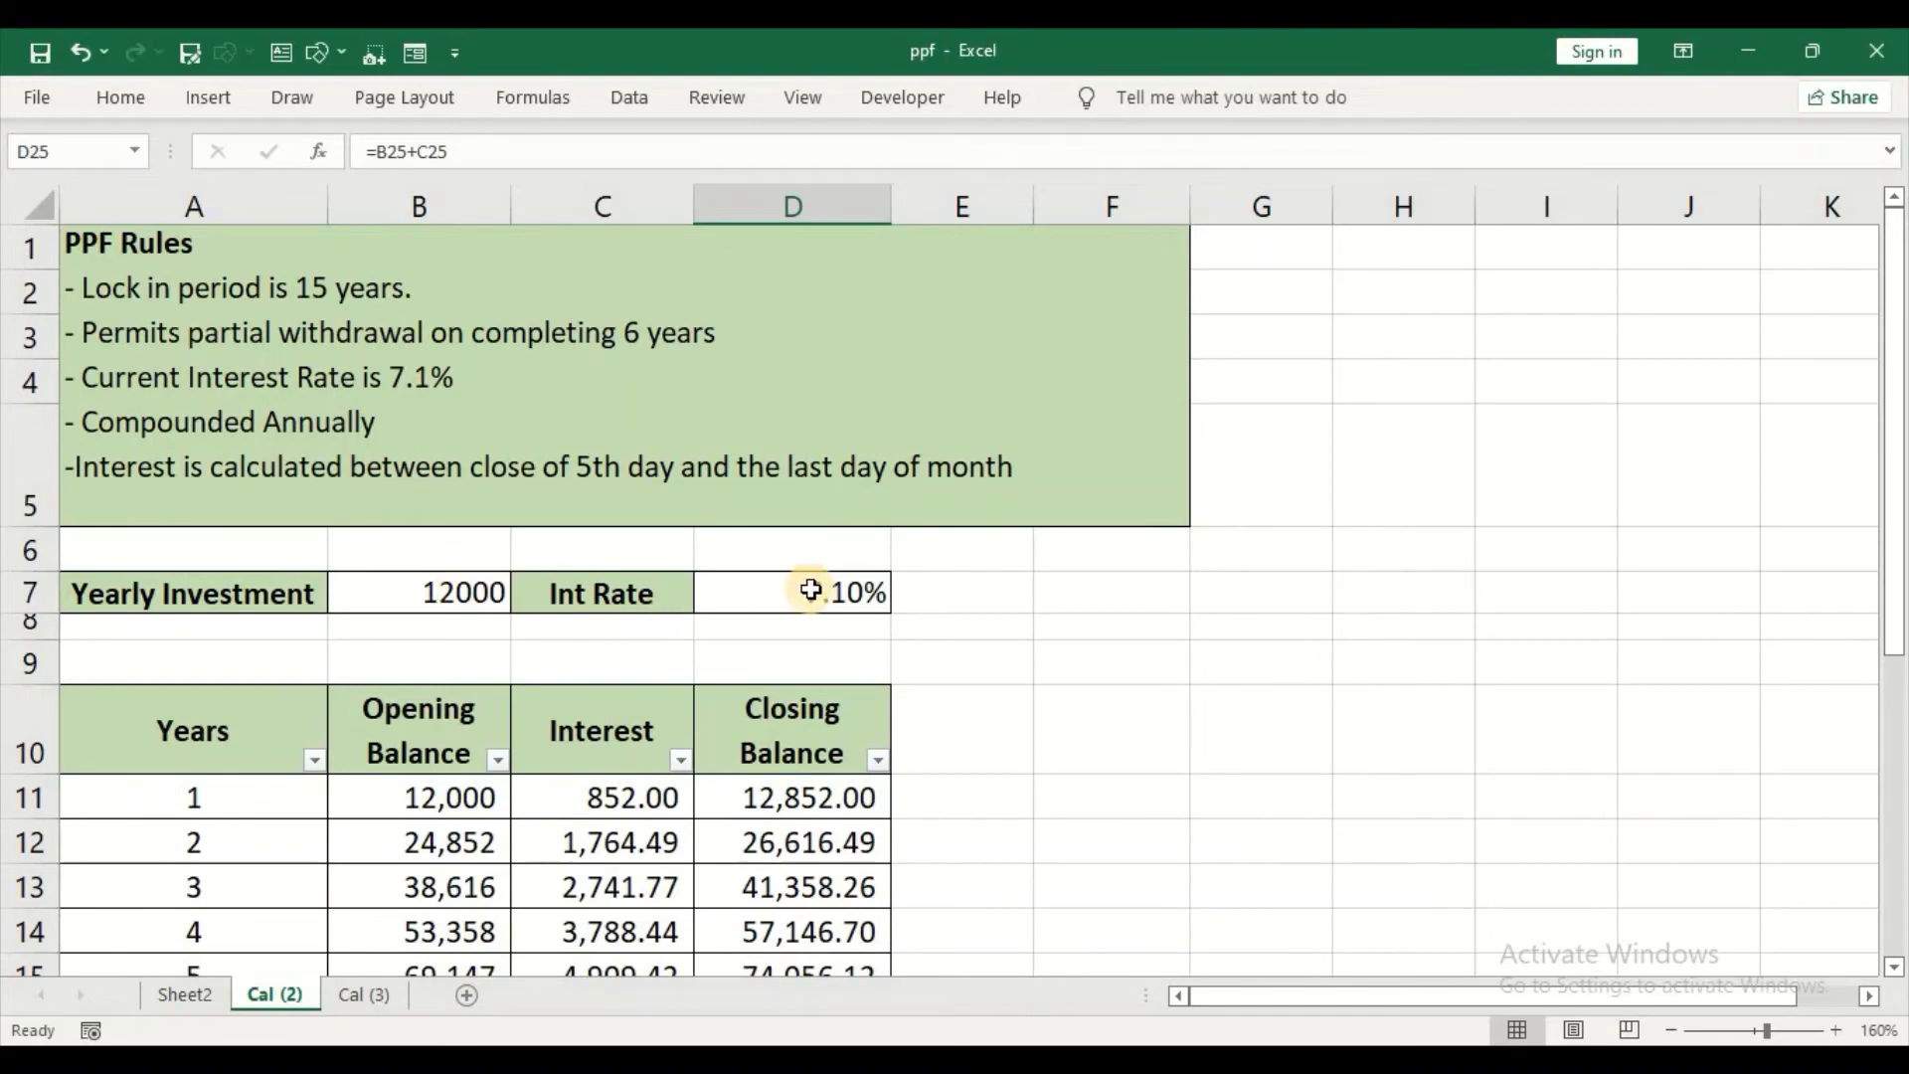
pyautogui.scroll(-4, 812, 617)
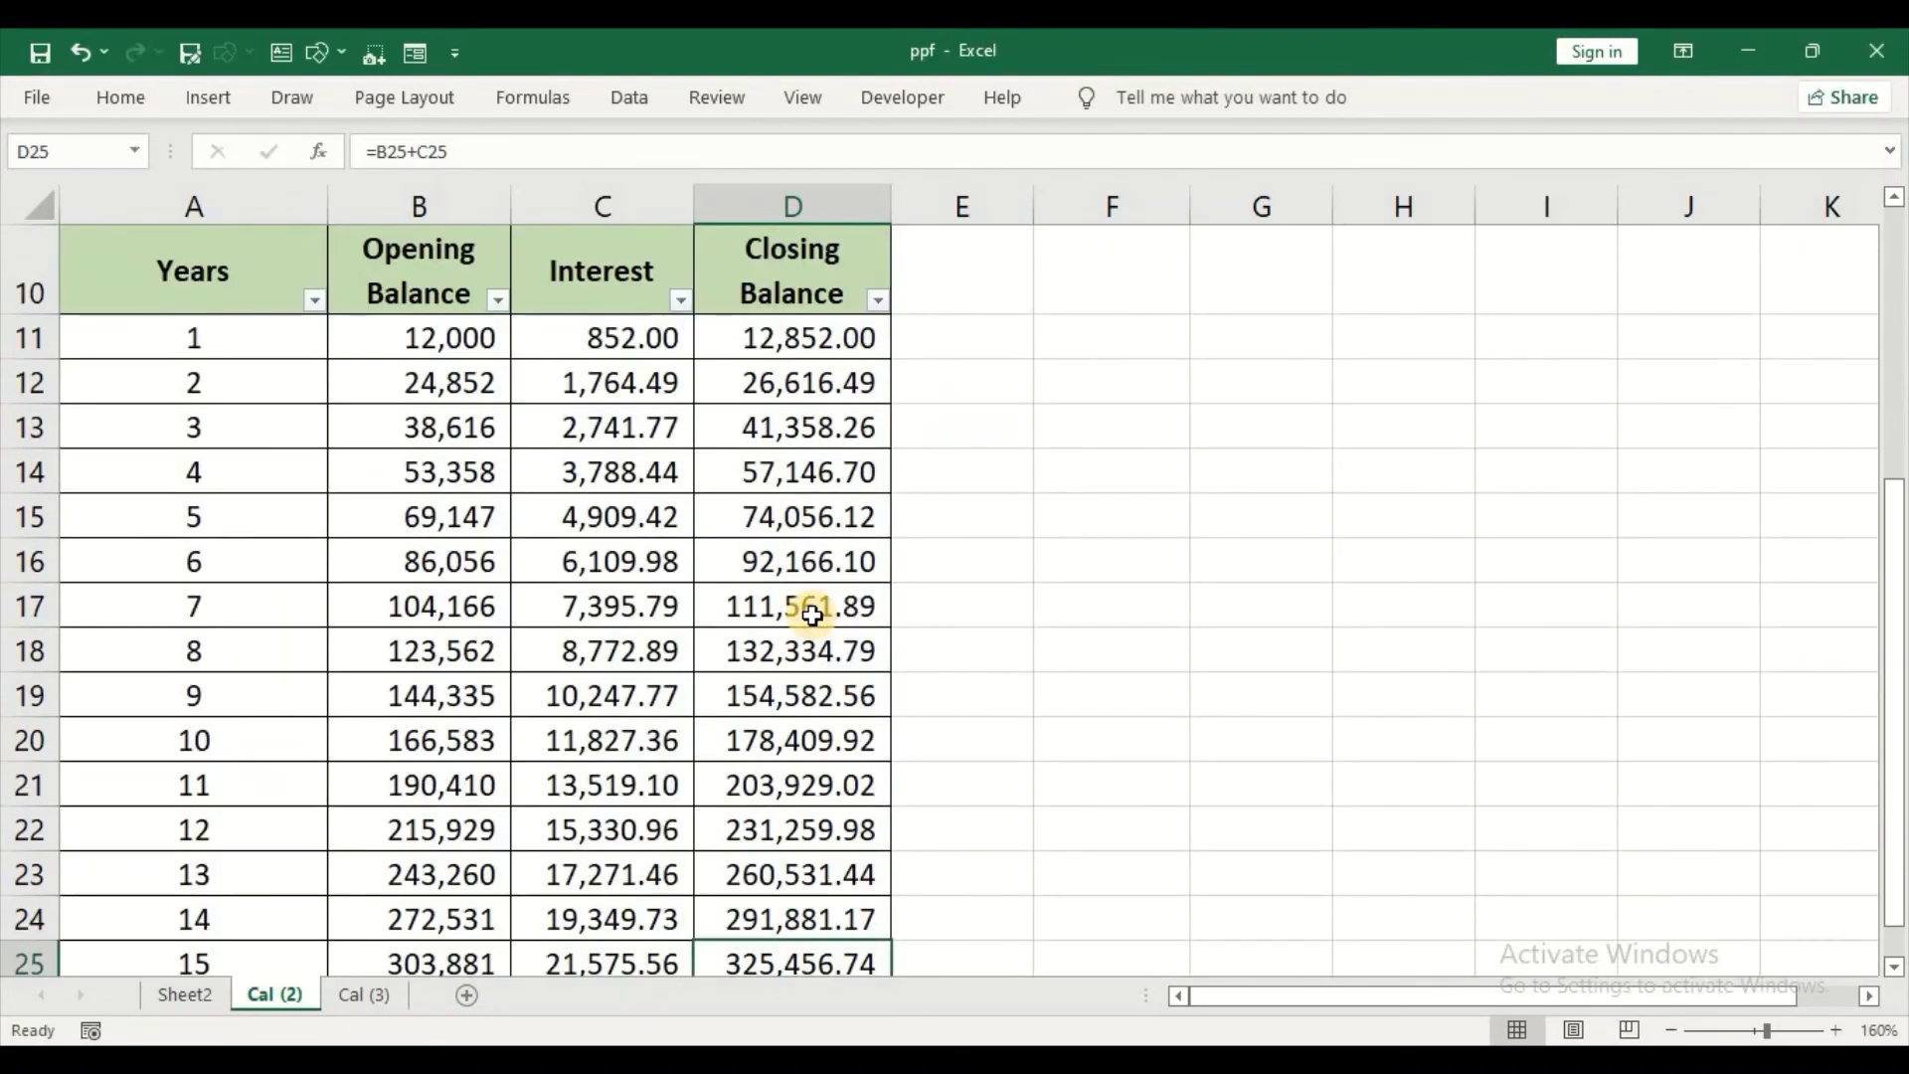
pyautogui.click(794, 817)
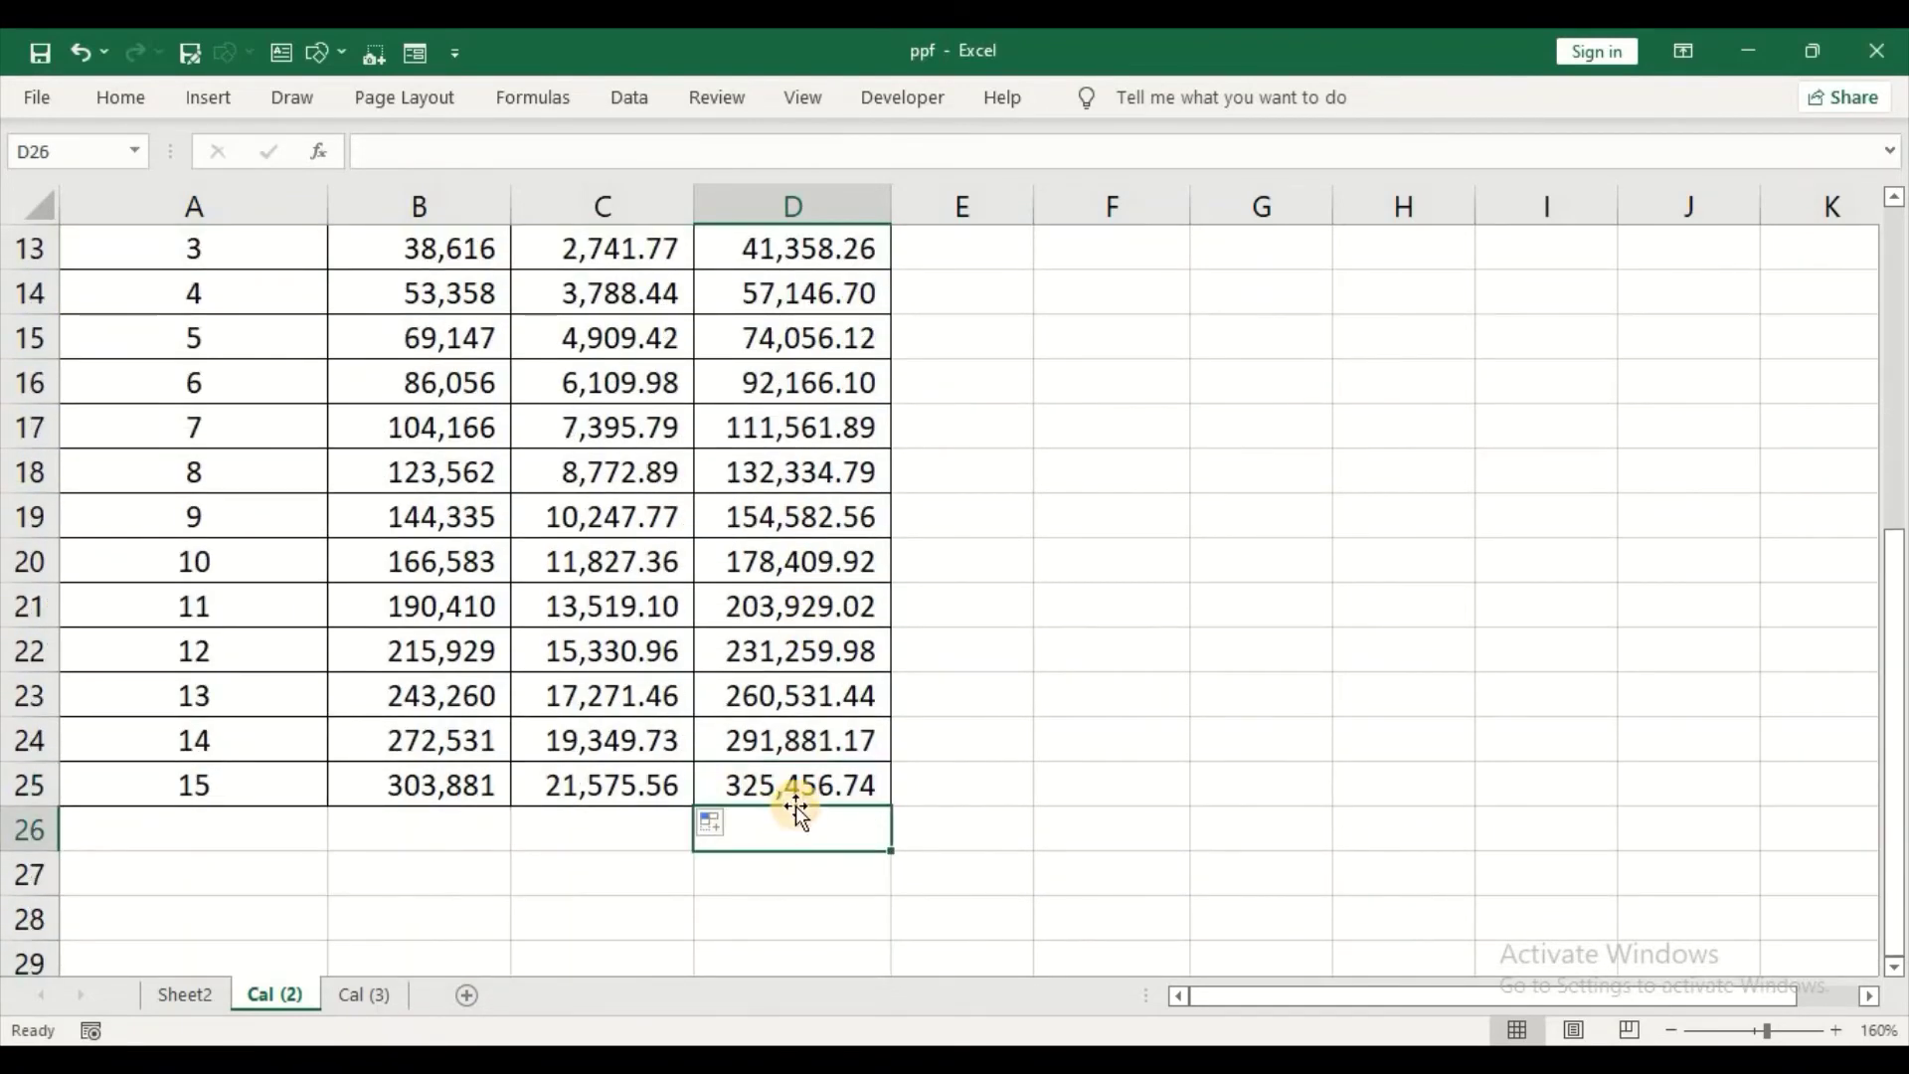
pyautogui.click(796, 800)
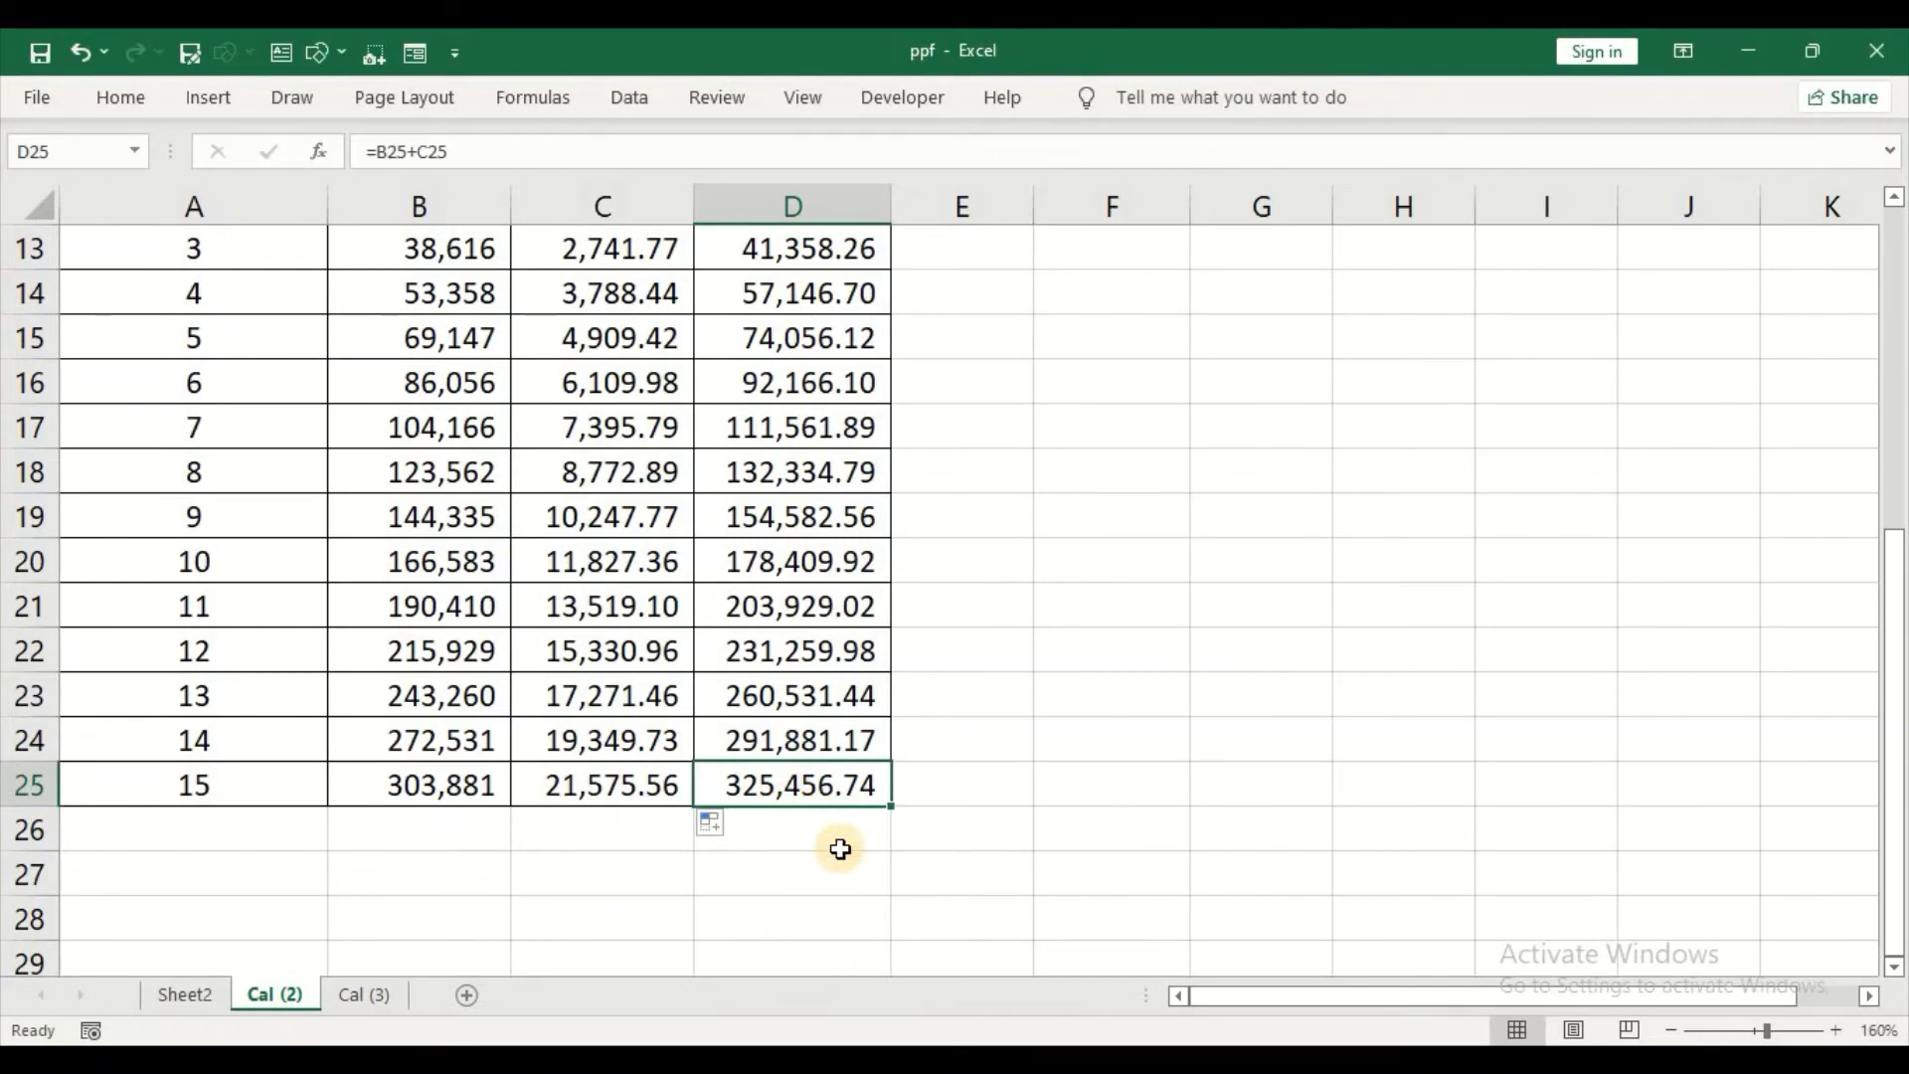
pyautogui.scroll(4, 841, 848)
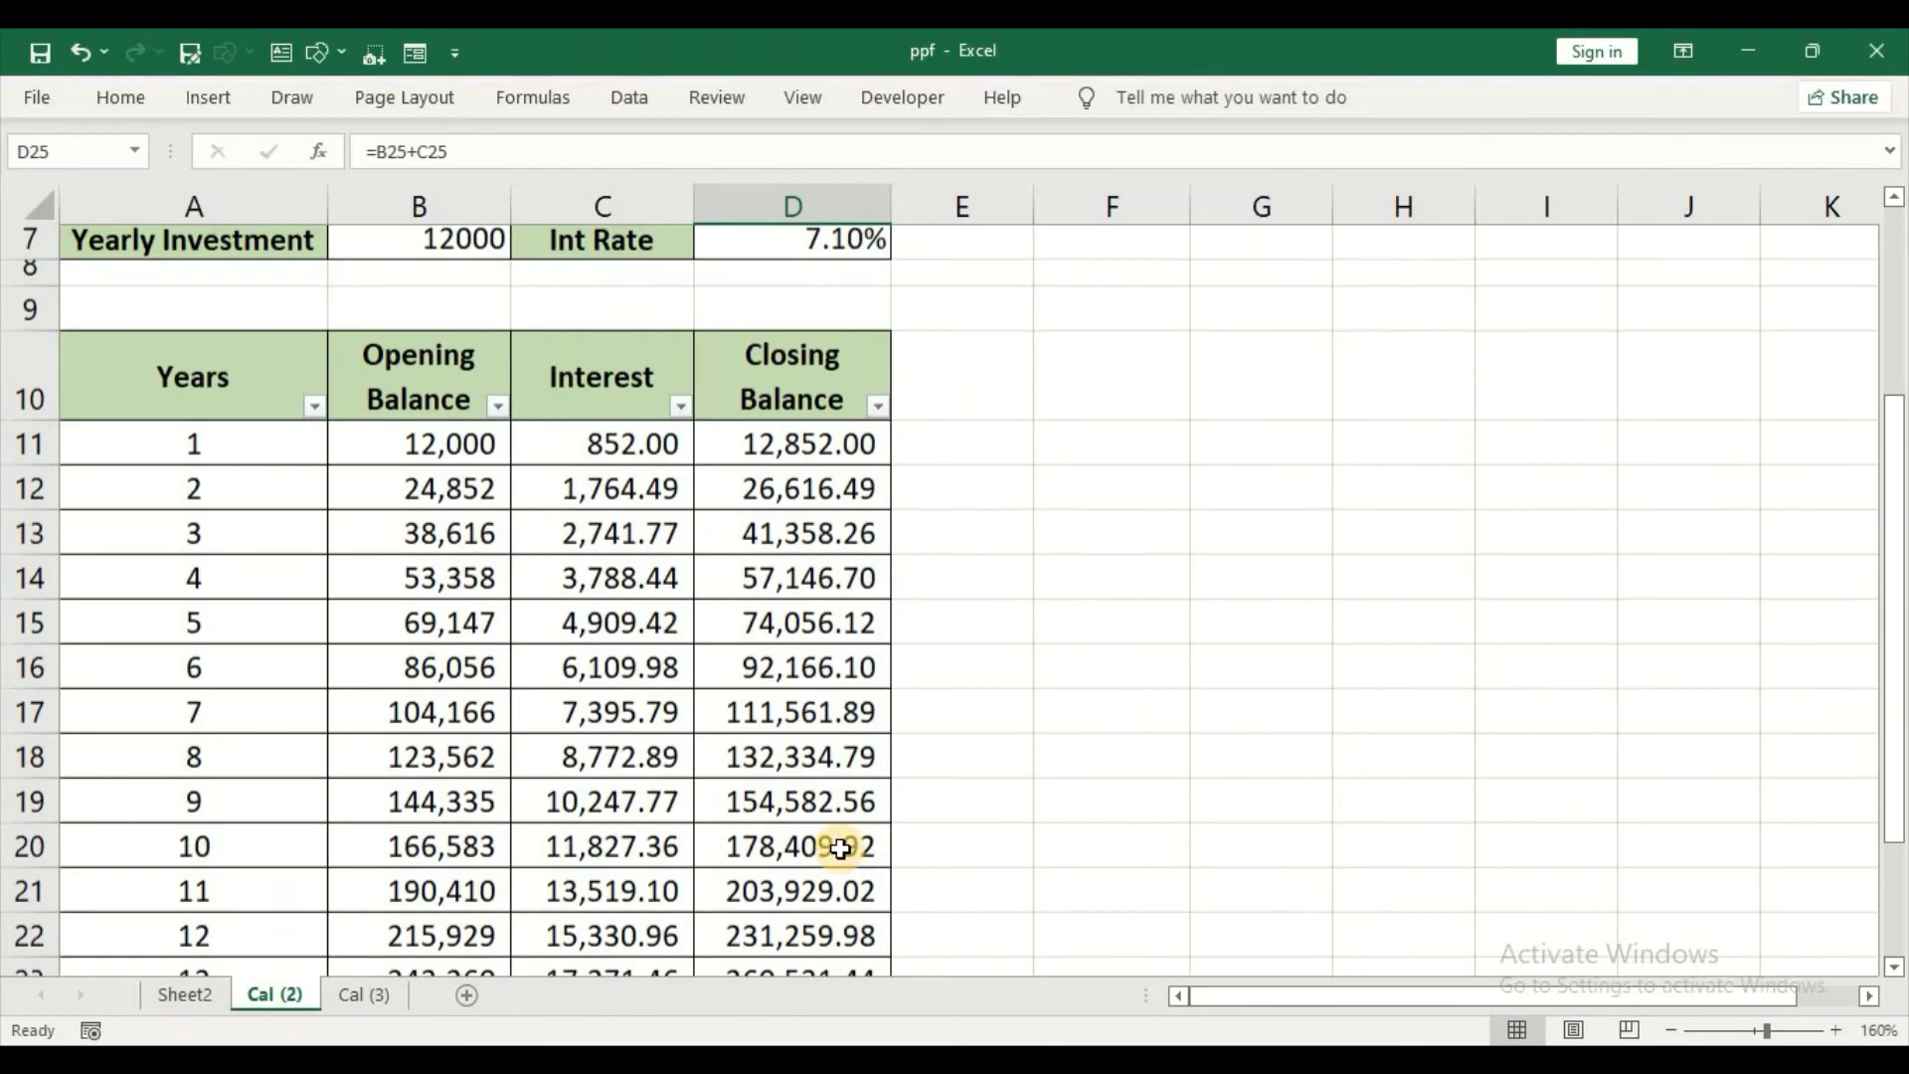
# - Enter =B7*15 in F11 for a total contribution of 180000
pyautogui.click(1113, 803)
pyautogui.write('=')
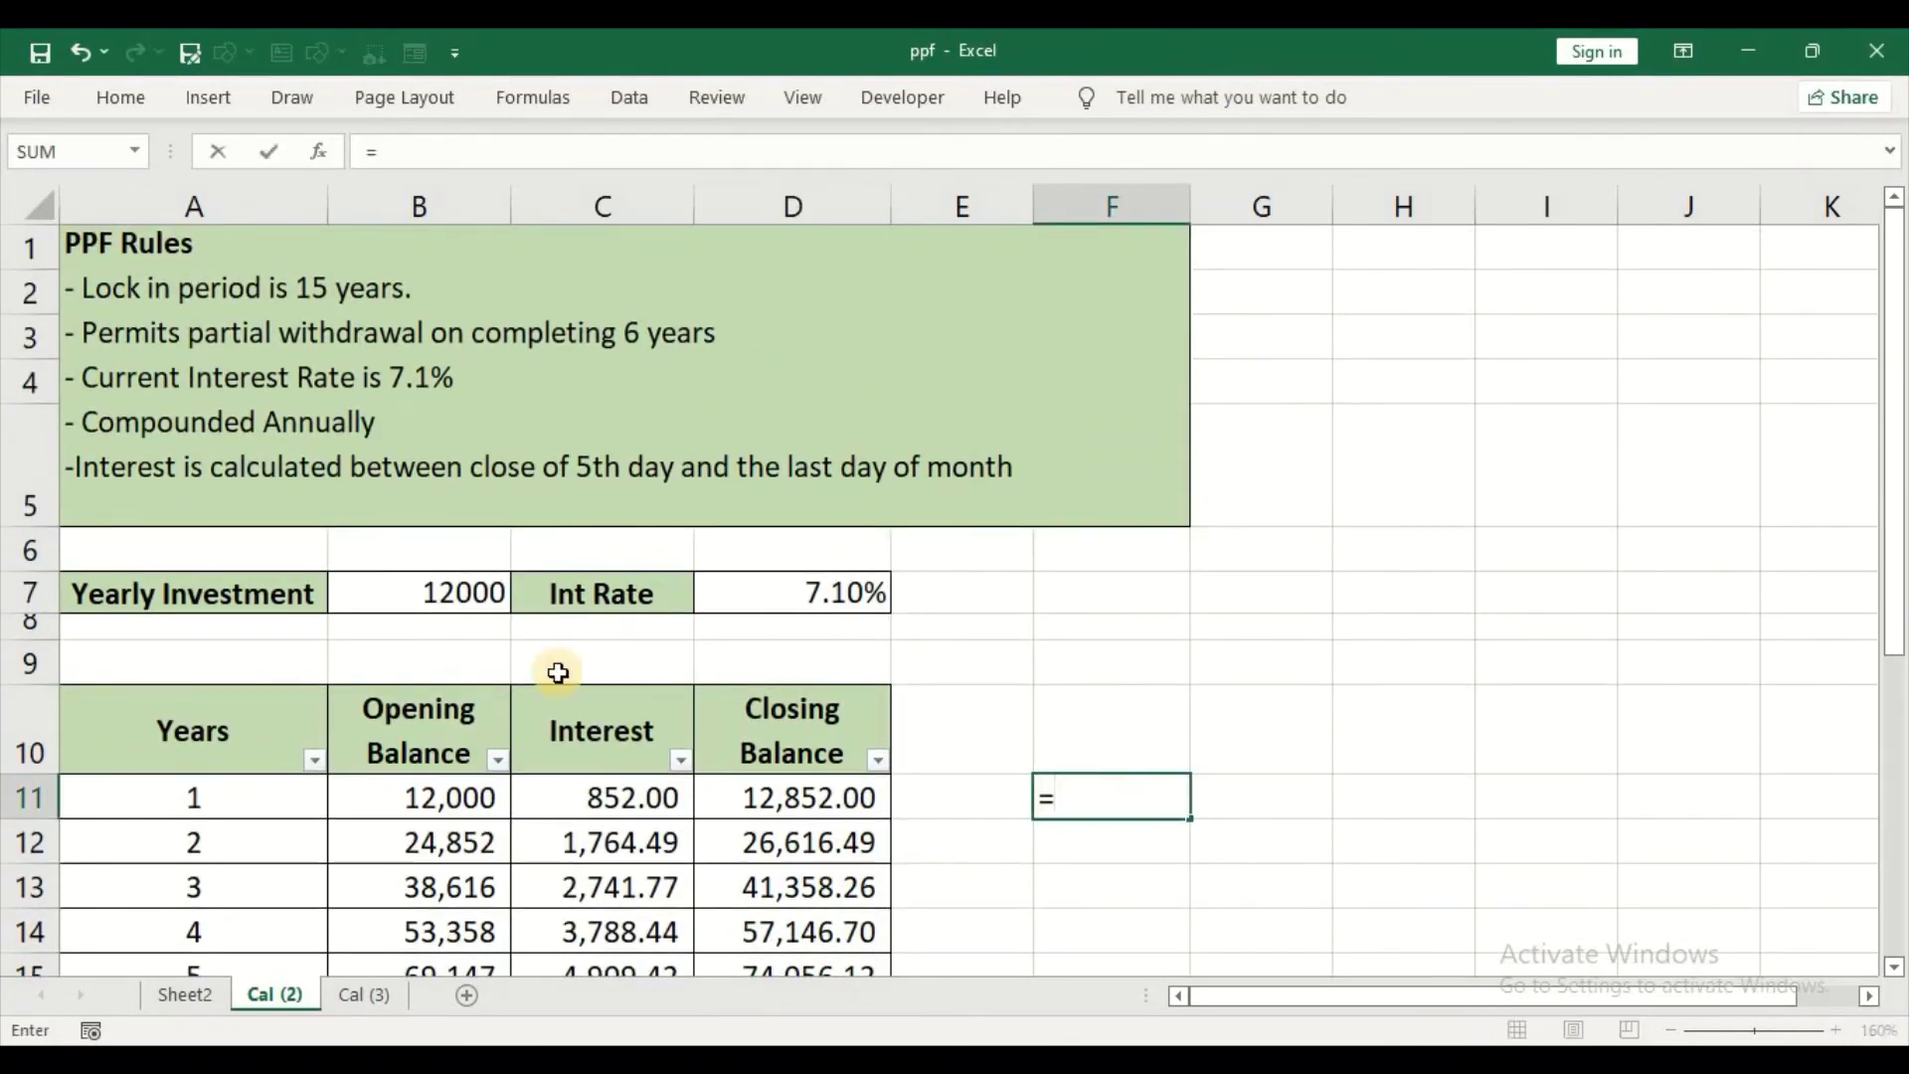
pyautogui.click(478, 601)
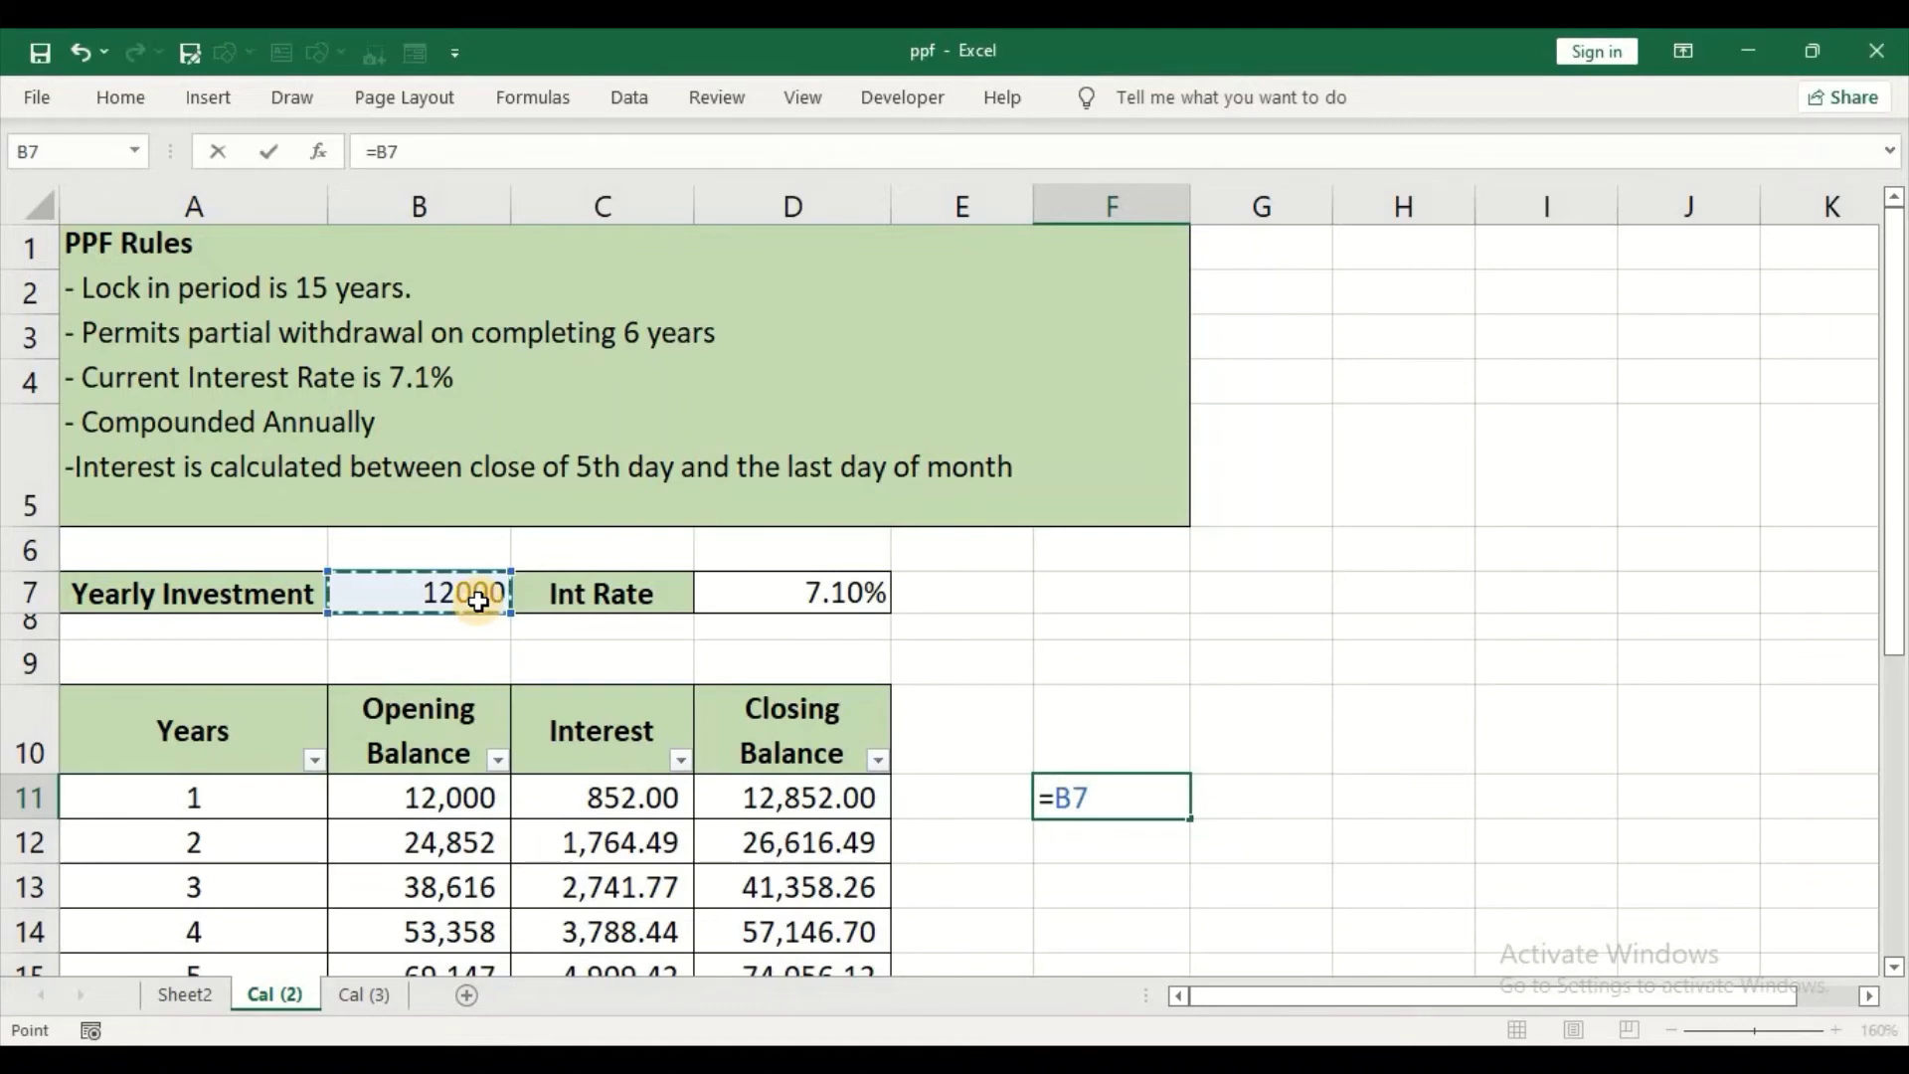
pyautogui.write('*15')
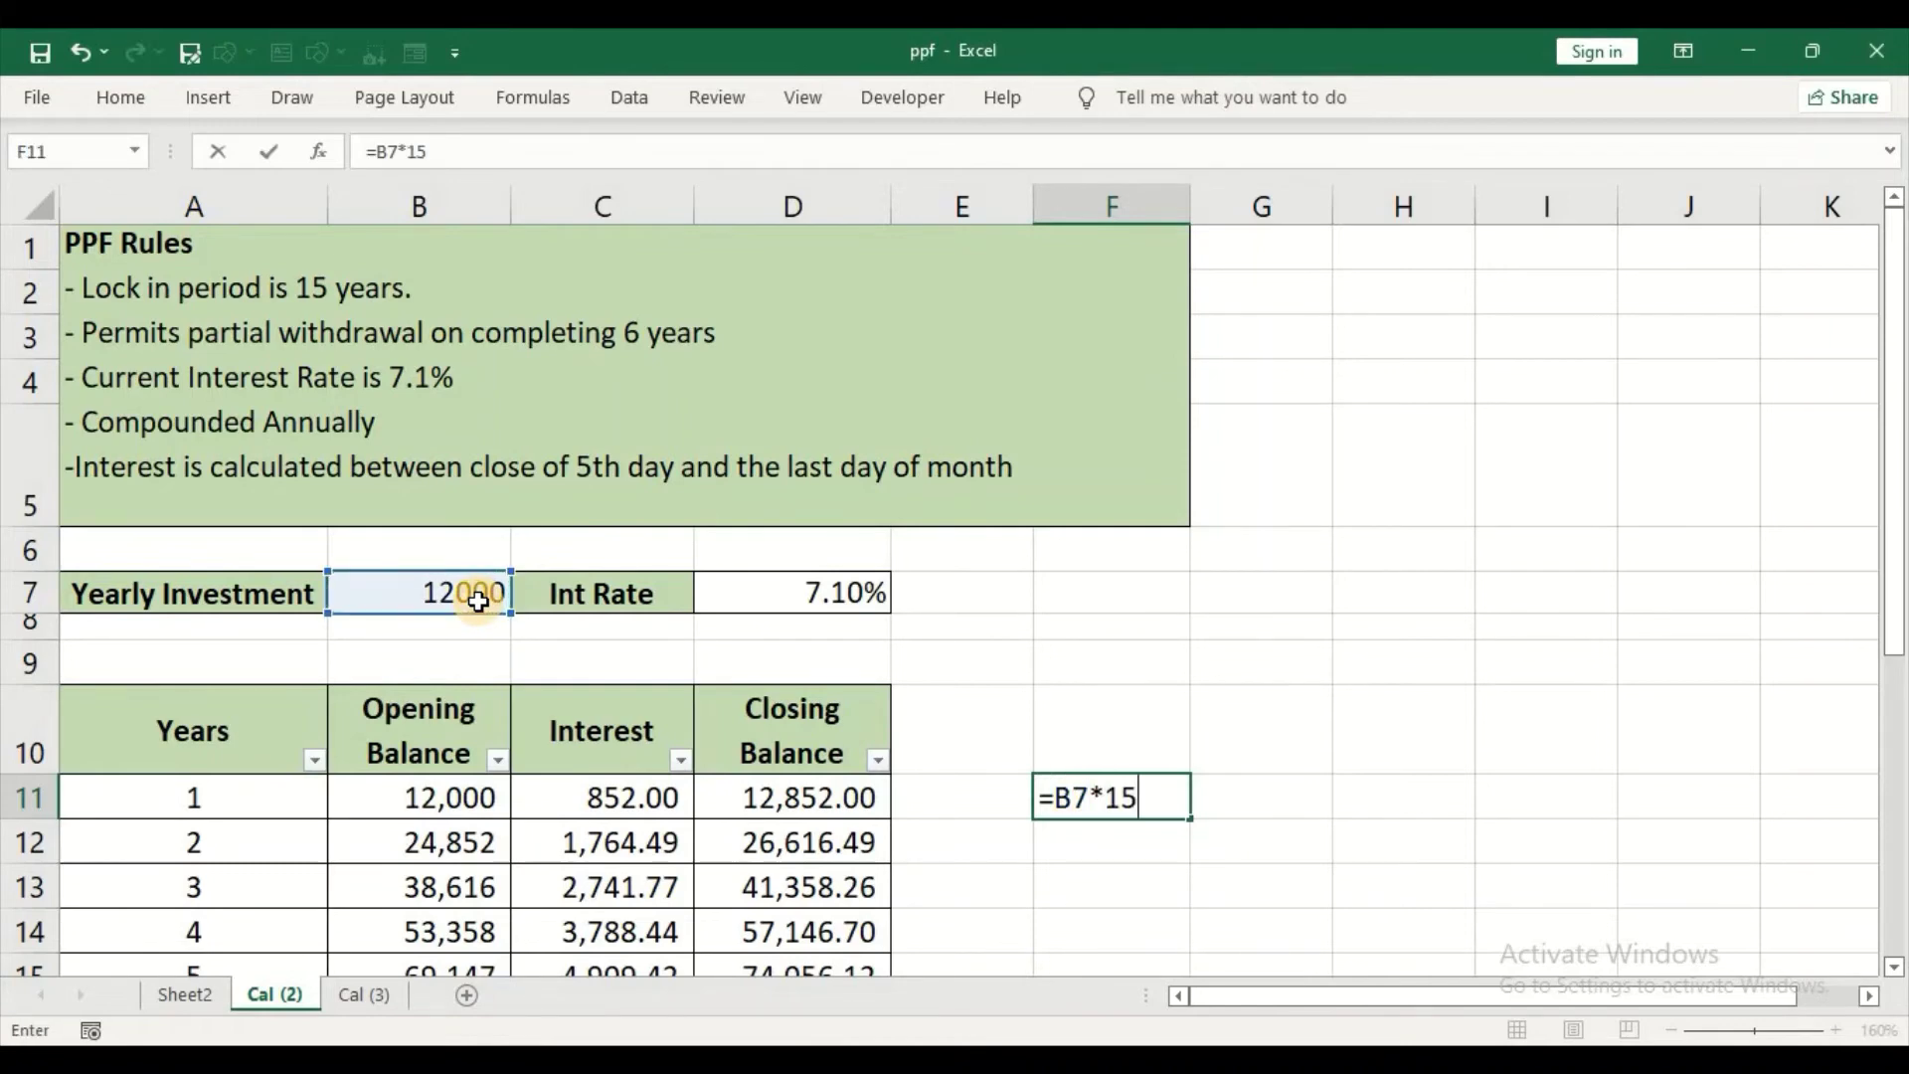
pyautogui.press('Return')
# - Enter =D25 in F12 for the 325,456.74 maturity value and widen column F
pyautogui.scroll(-1, 624, 765)
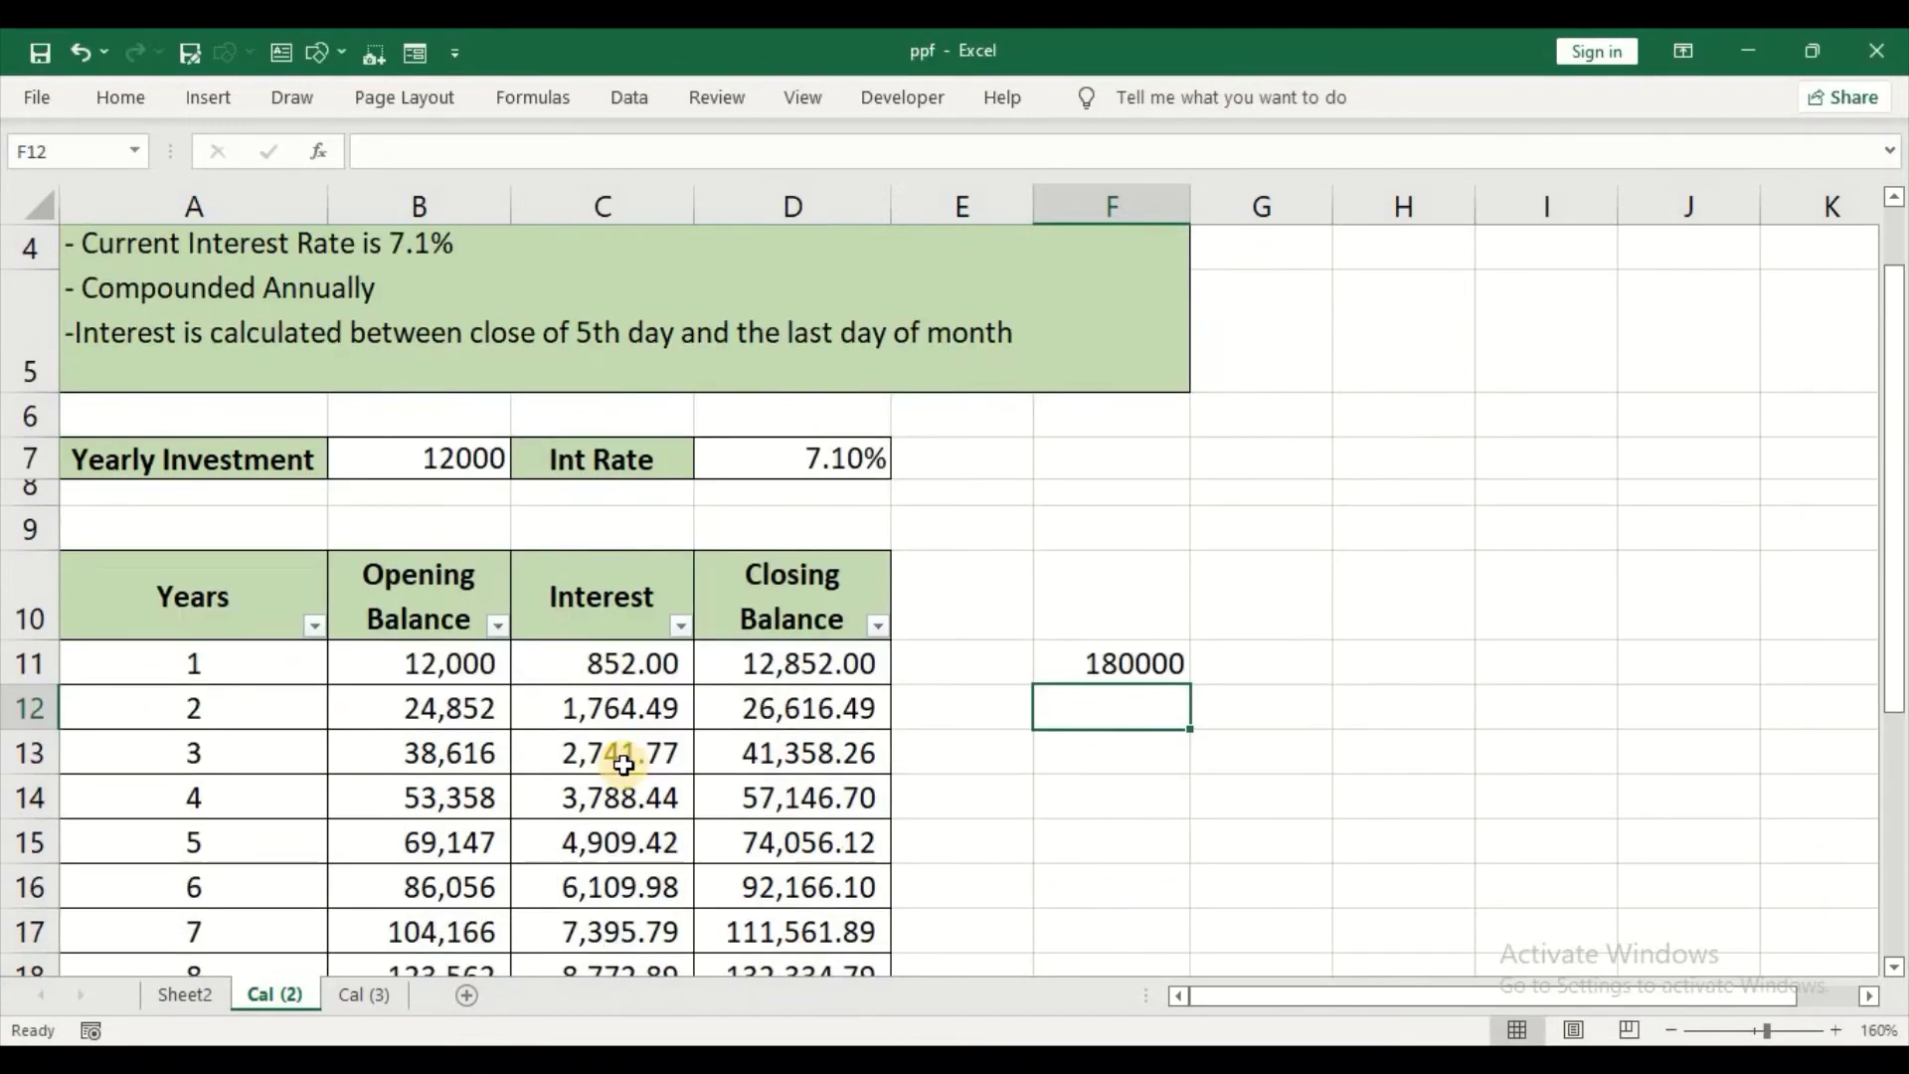
pyautogui.scroll(-1, 623, 764)
pyautogui.write('=')
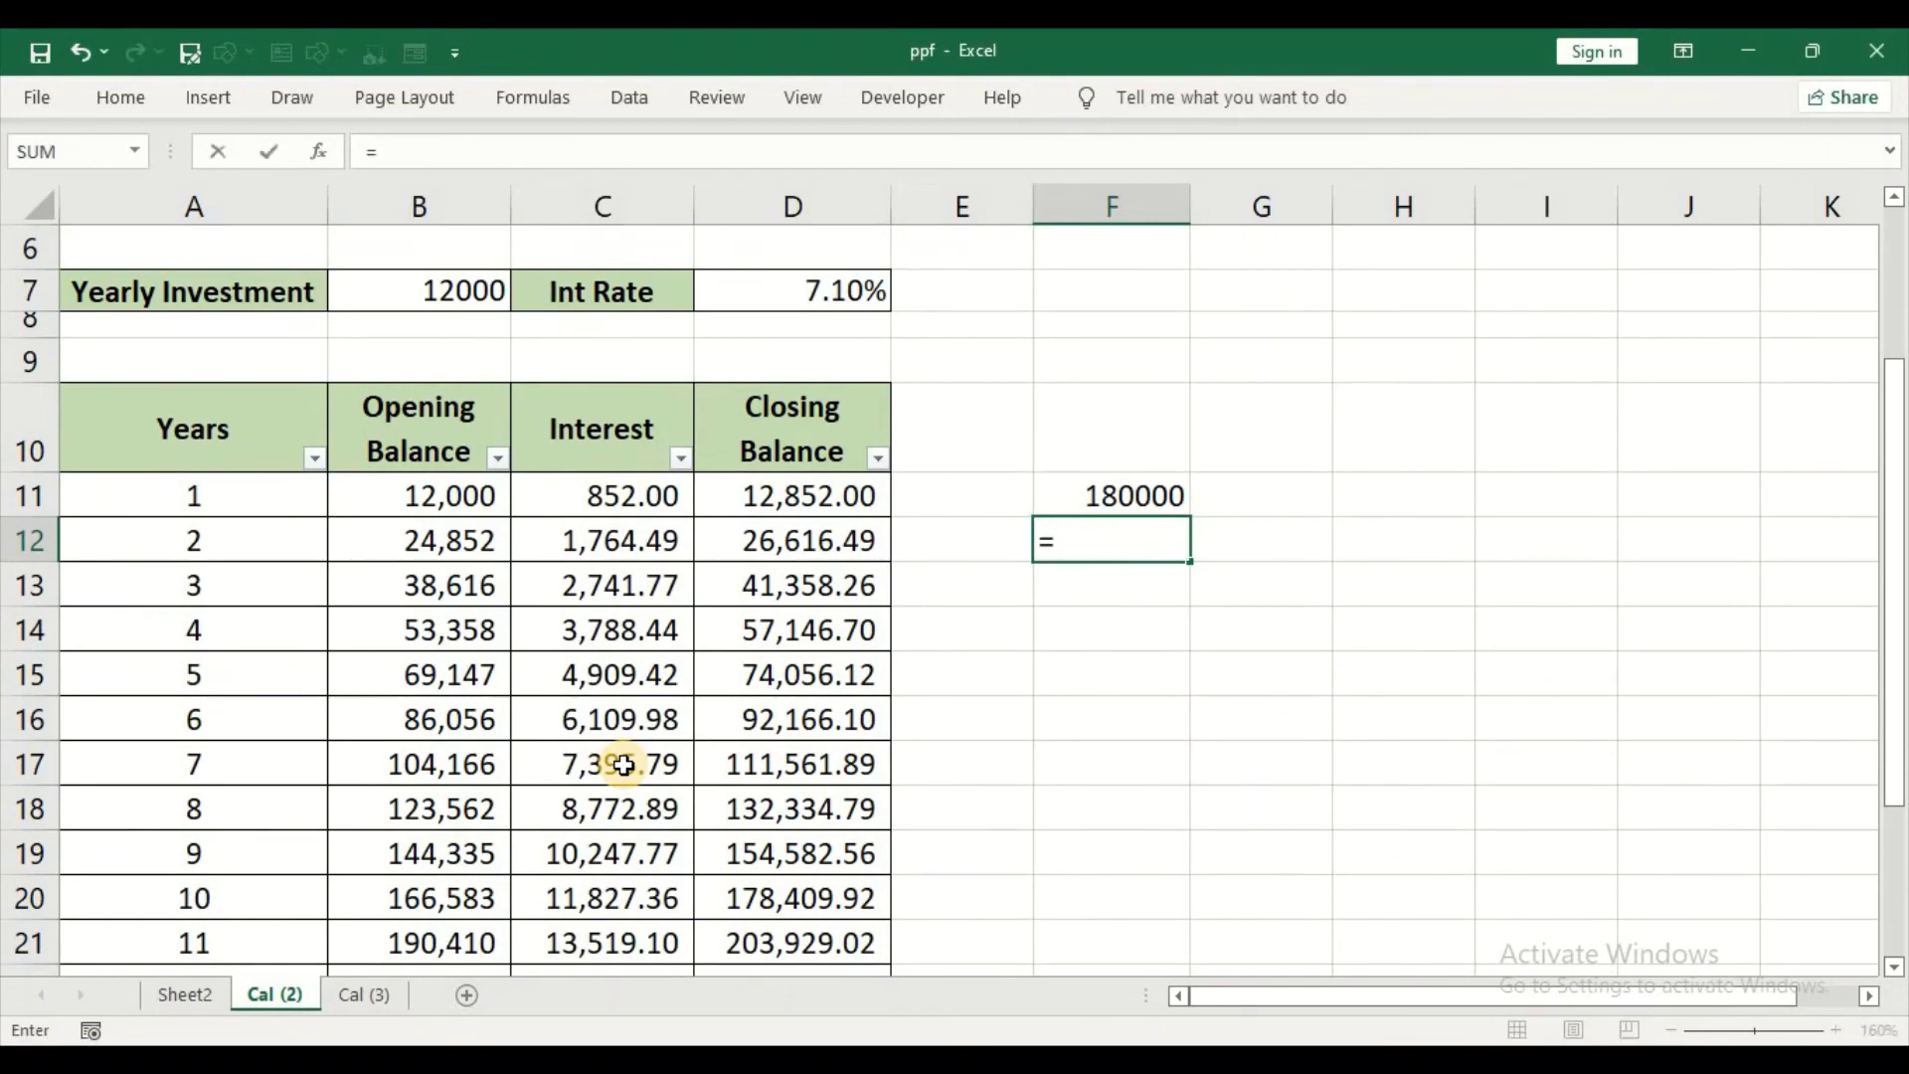
pyautogui.scroll(-2, 623, 765)
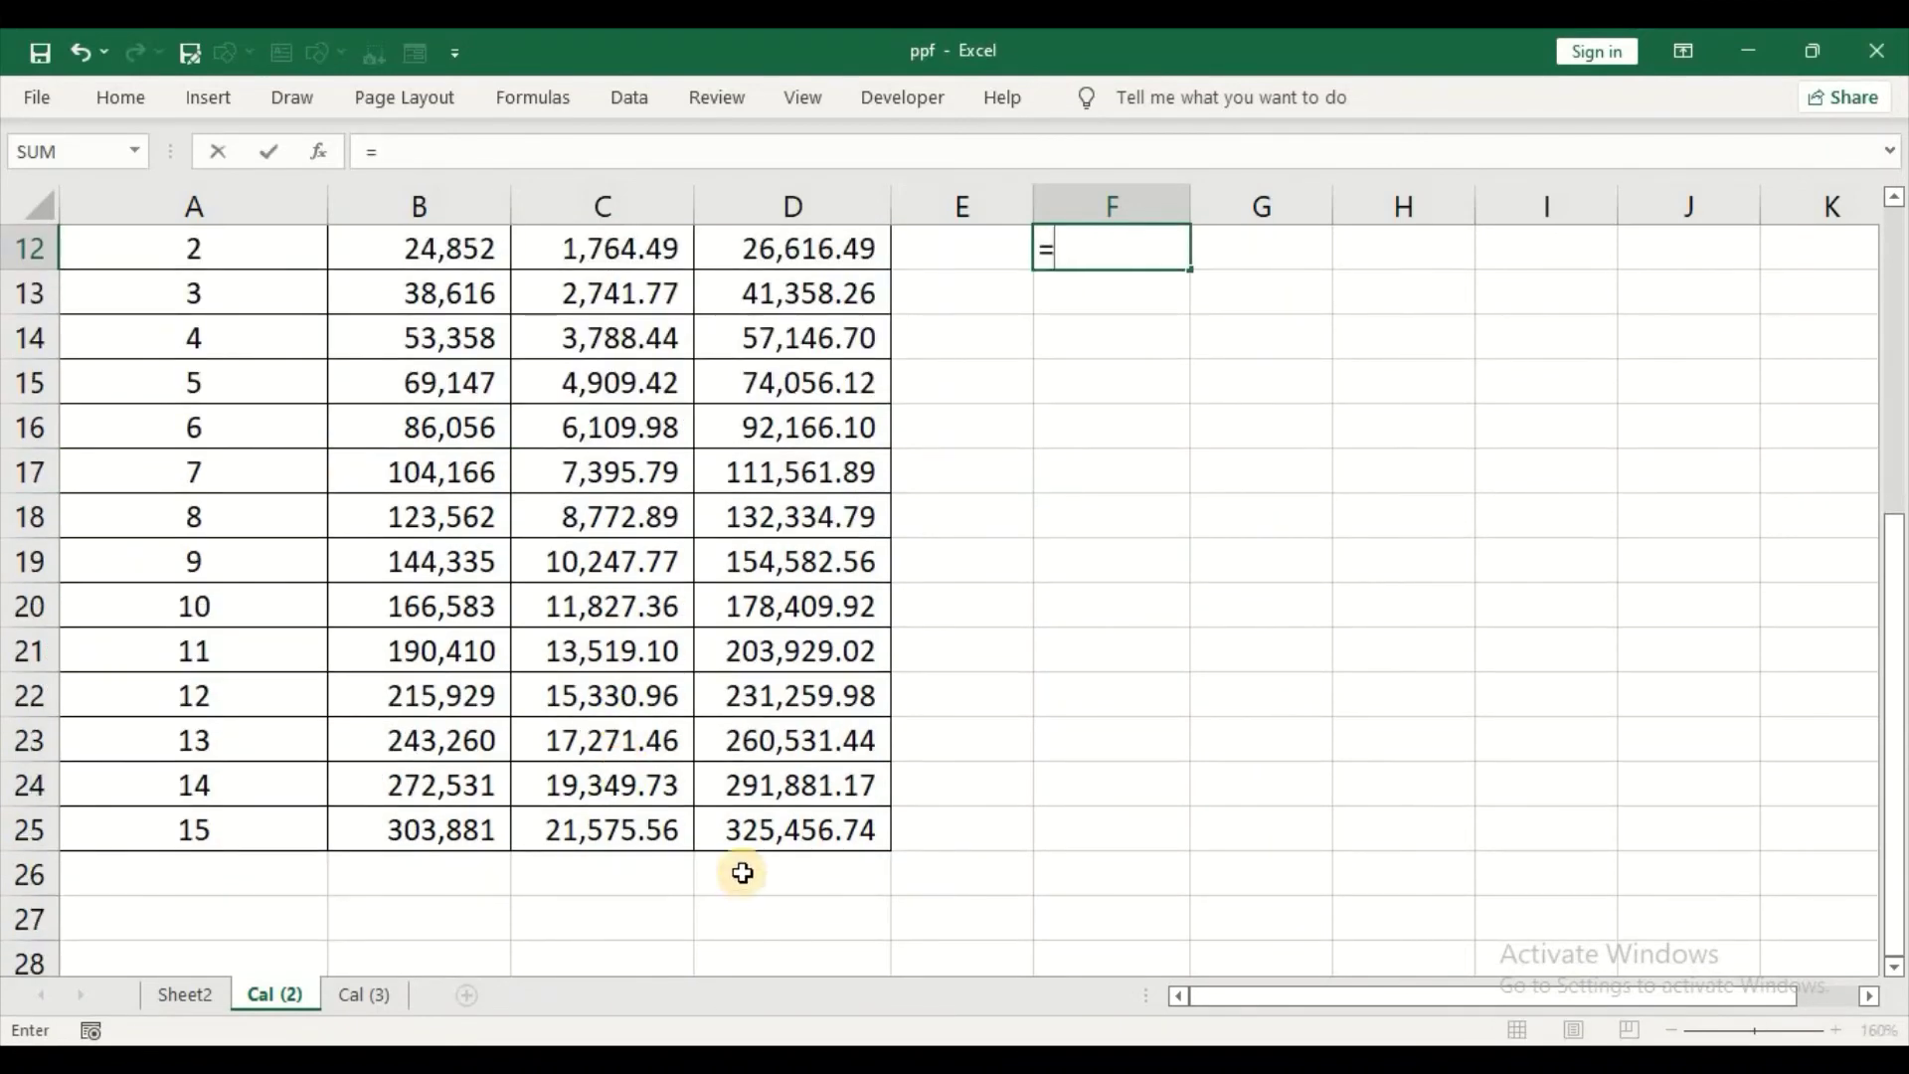
pyautogui.click(806, 822)
pyautogui.press('Return')
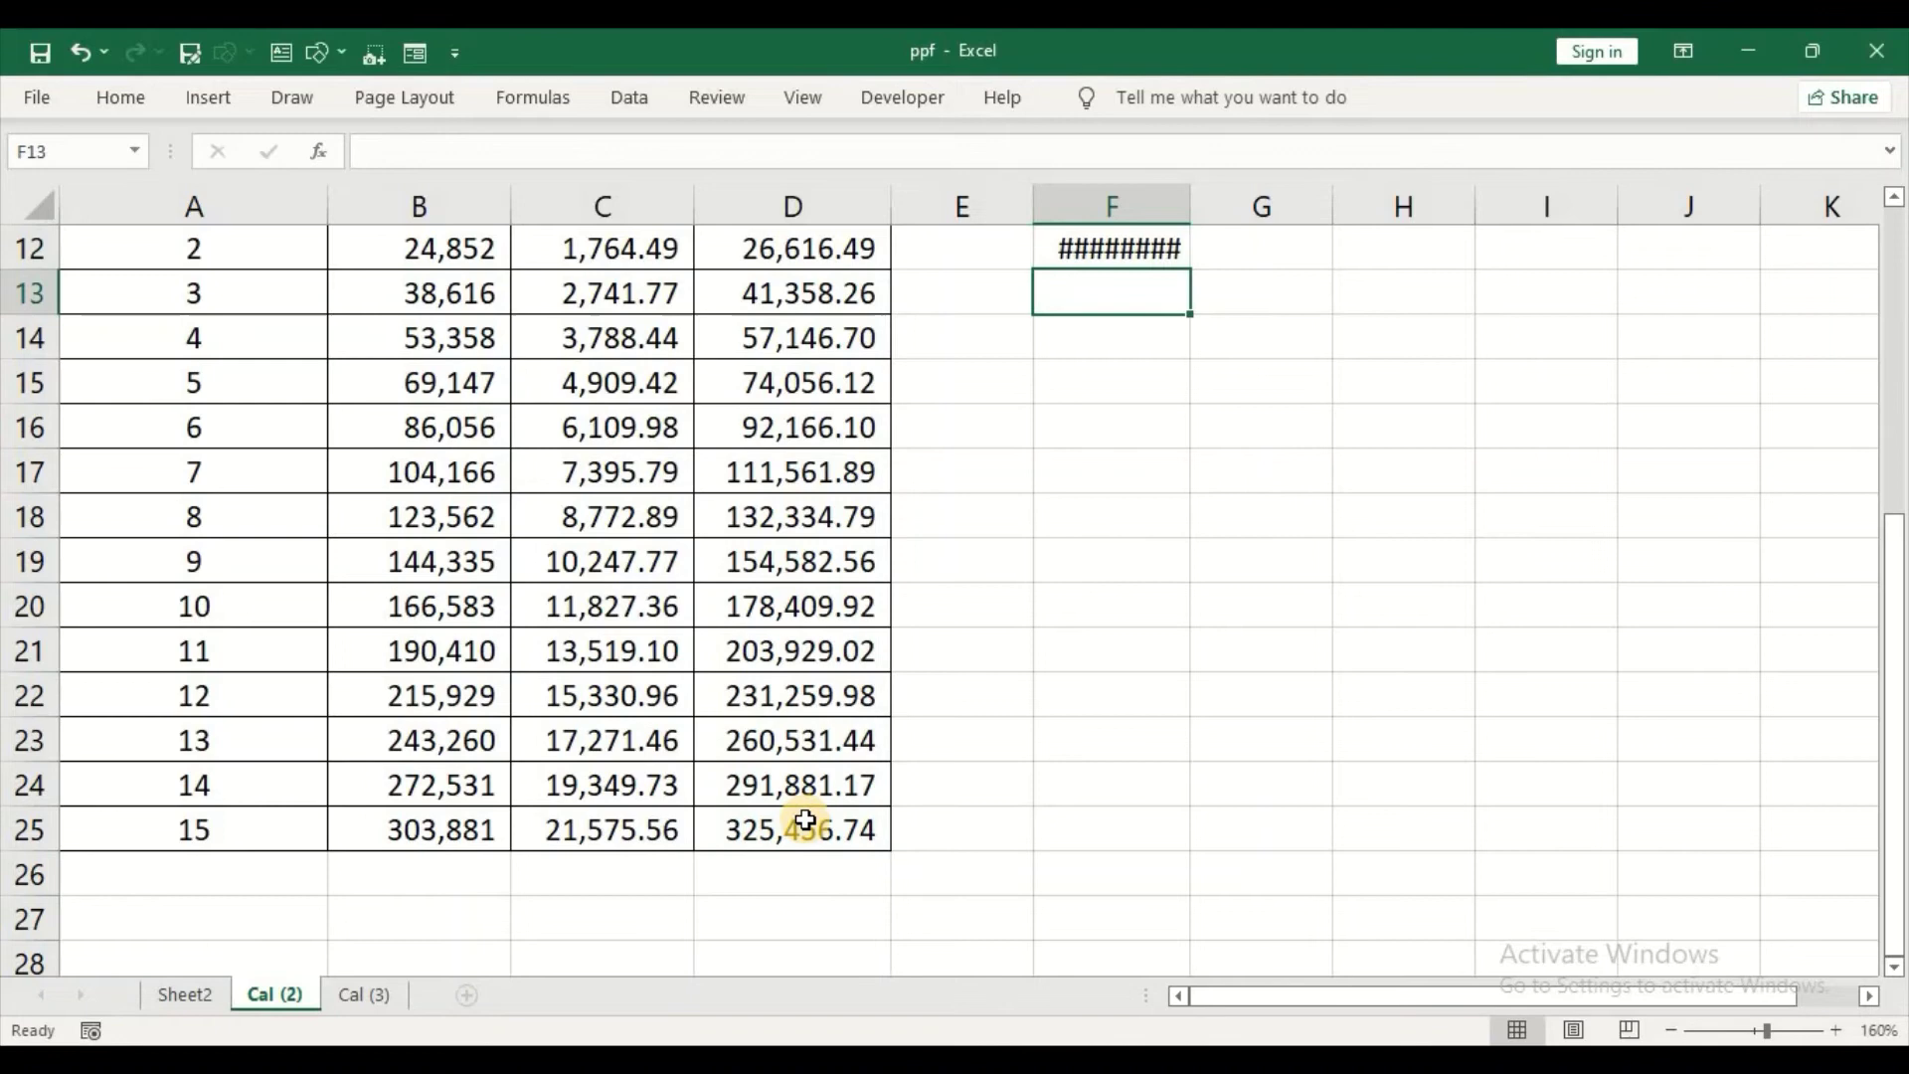
pyautogui.scroll(4, 806, 822)
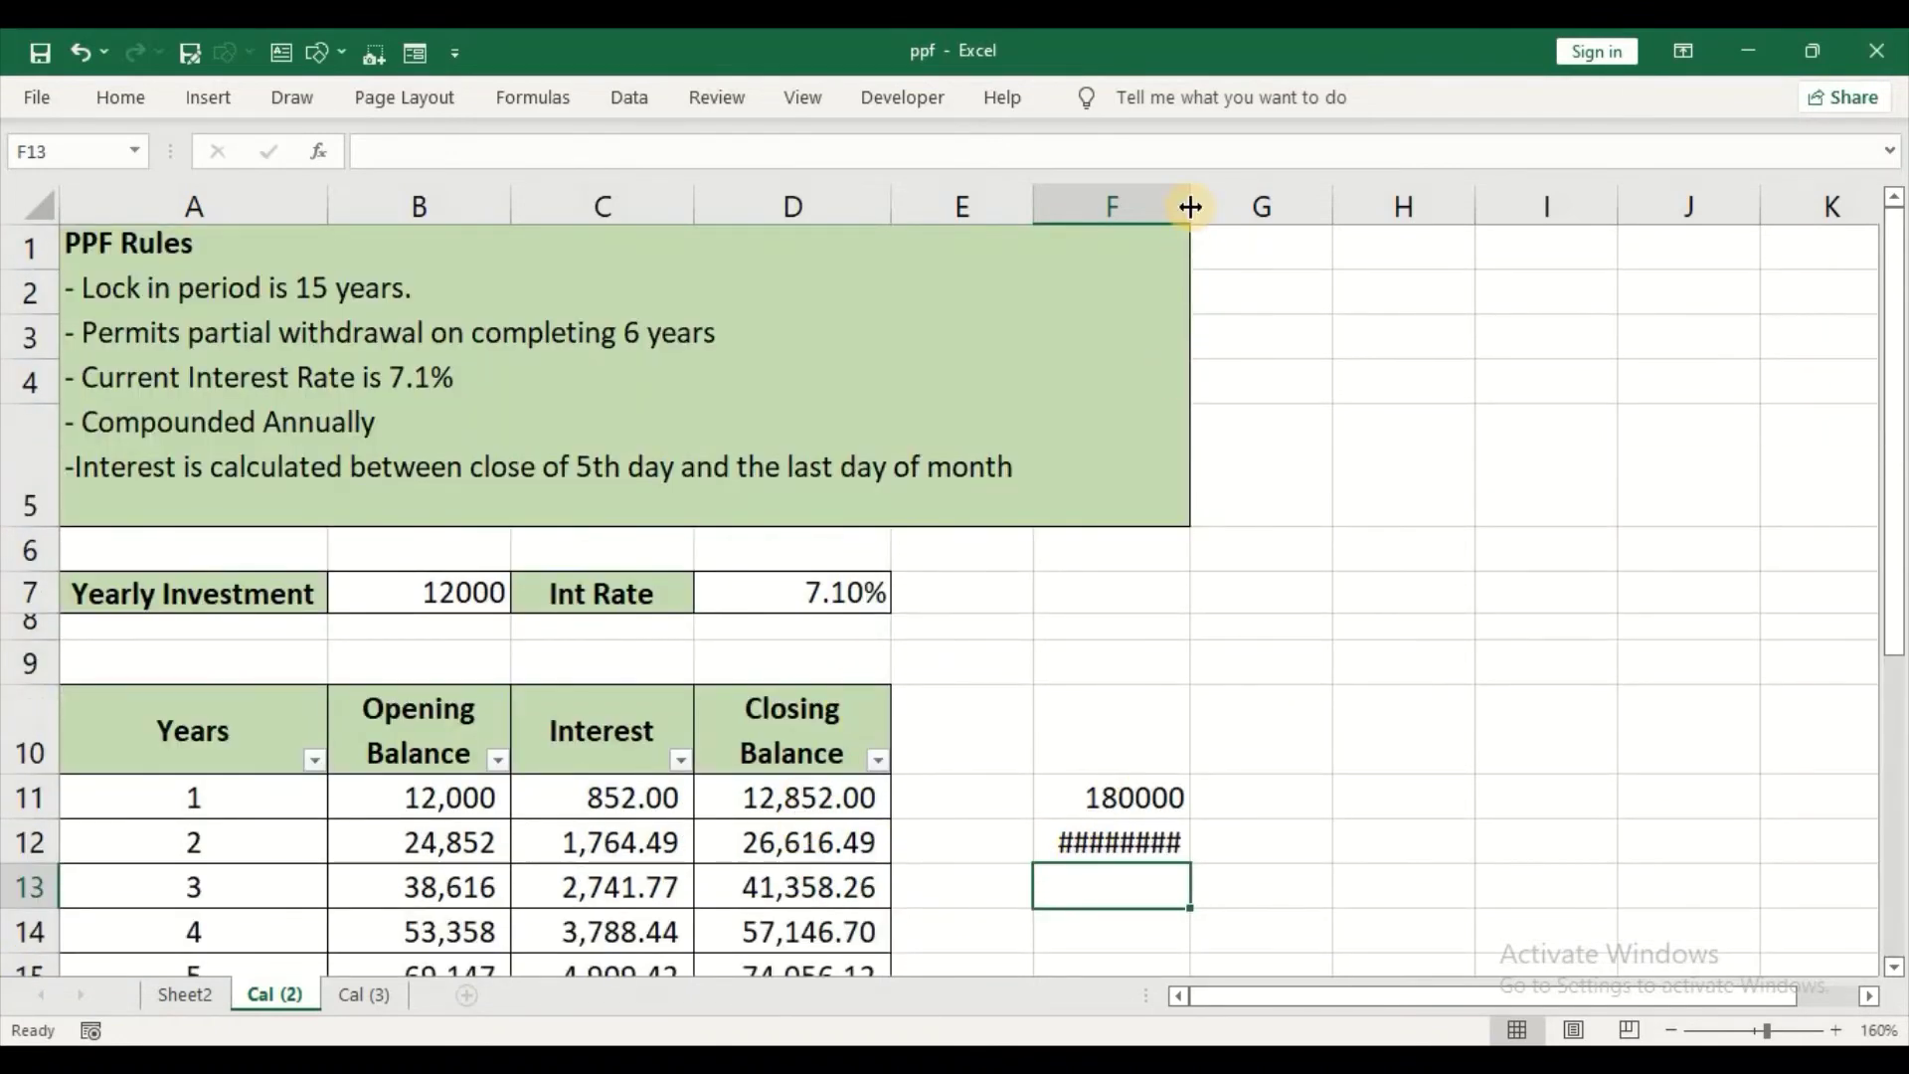
pyautogui.moveTo(1191, 206); pyautogui.dragTo(1217, 206)
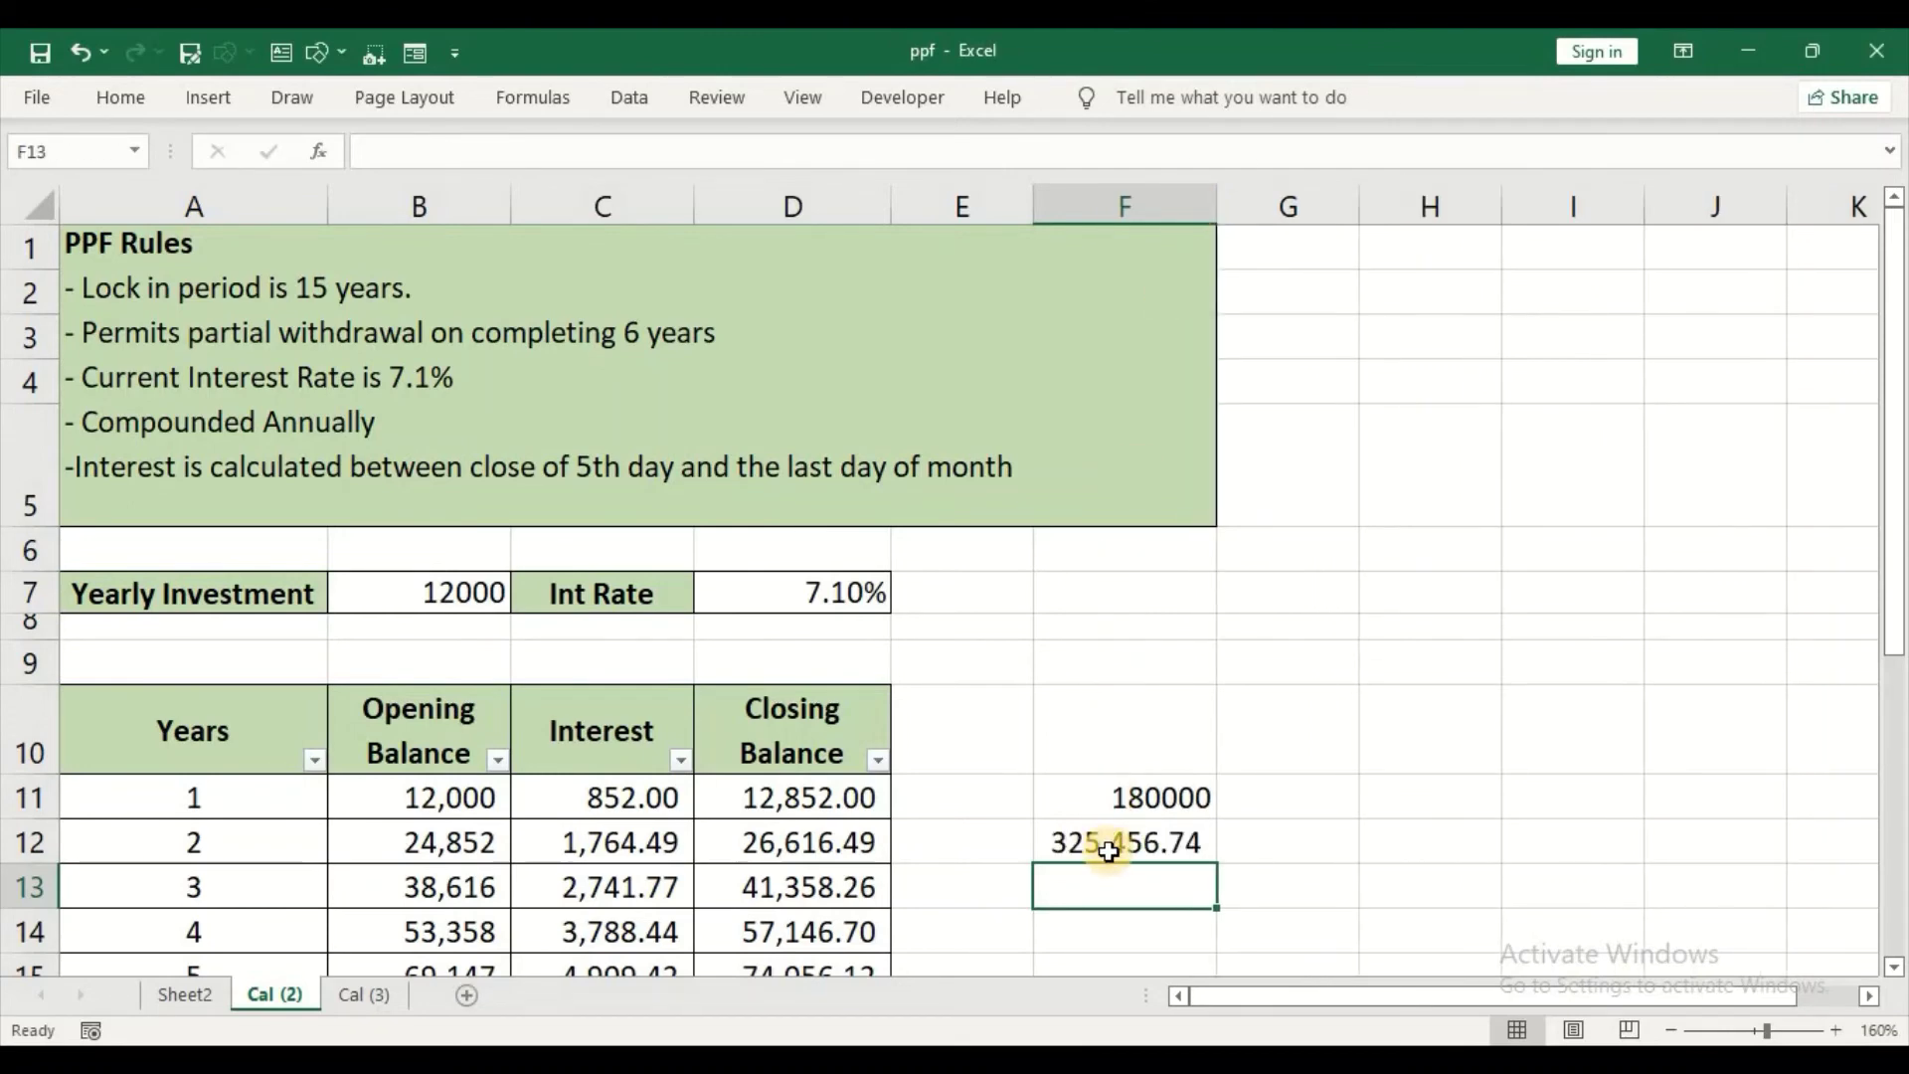
# - Enter =F12-F11 in F13 so total interest earned shows 145,456.74
pyautogui.write('=')
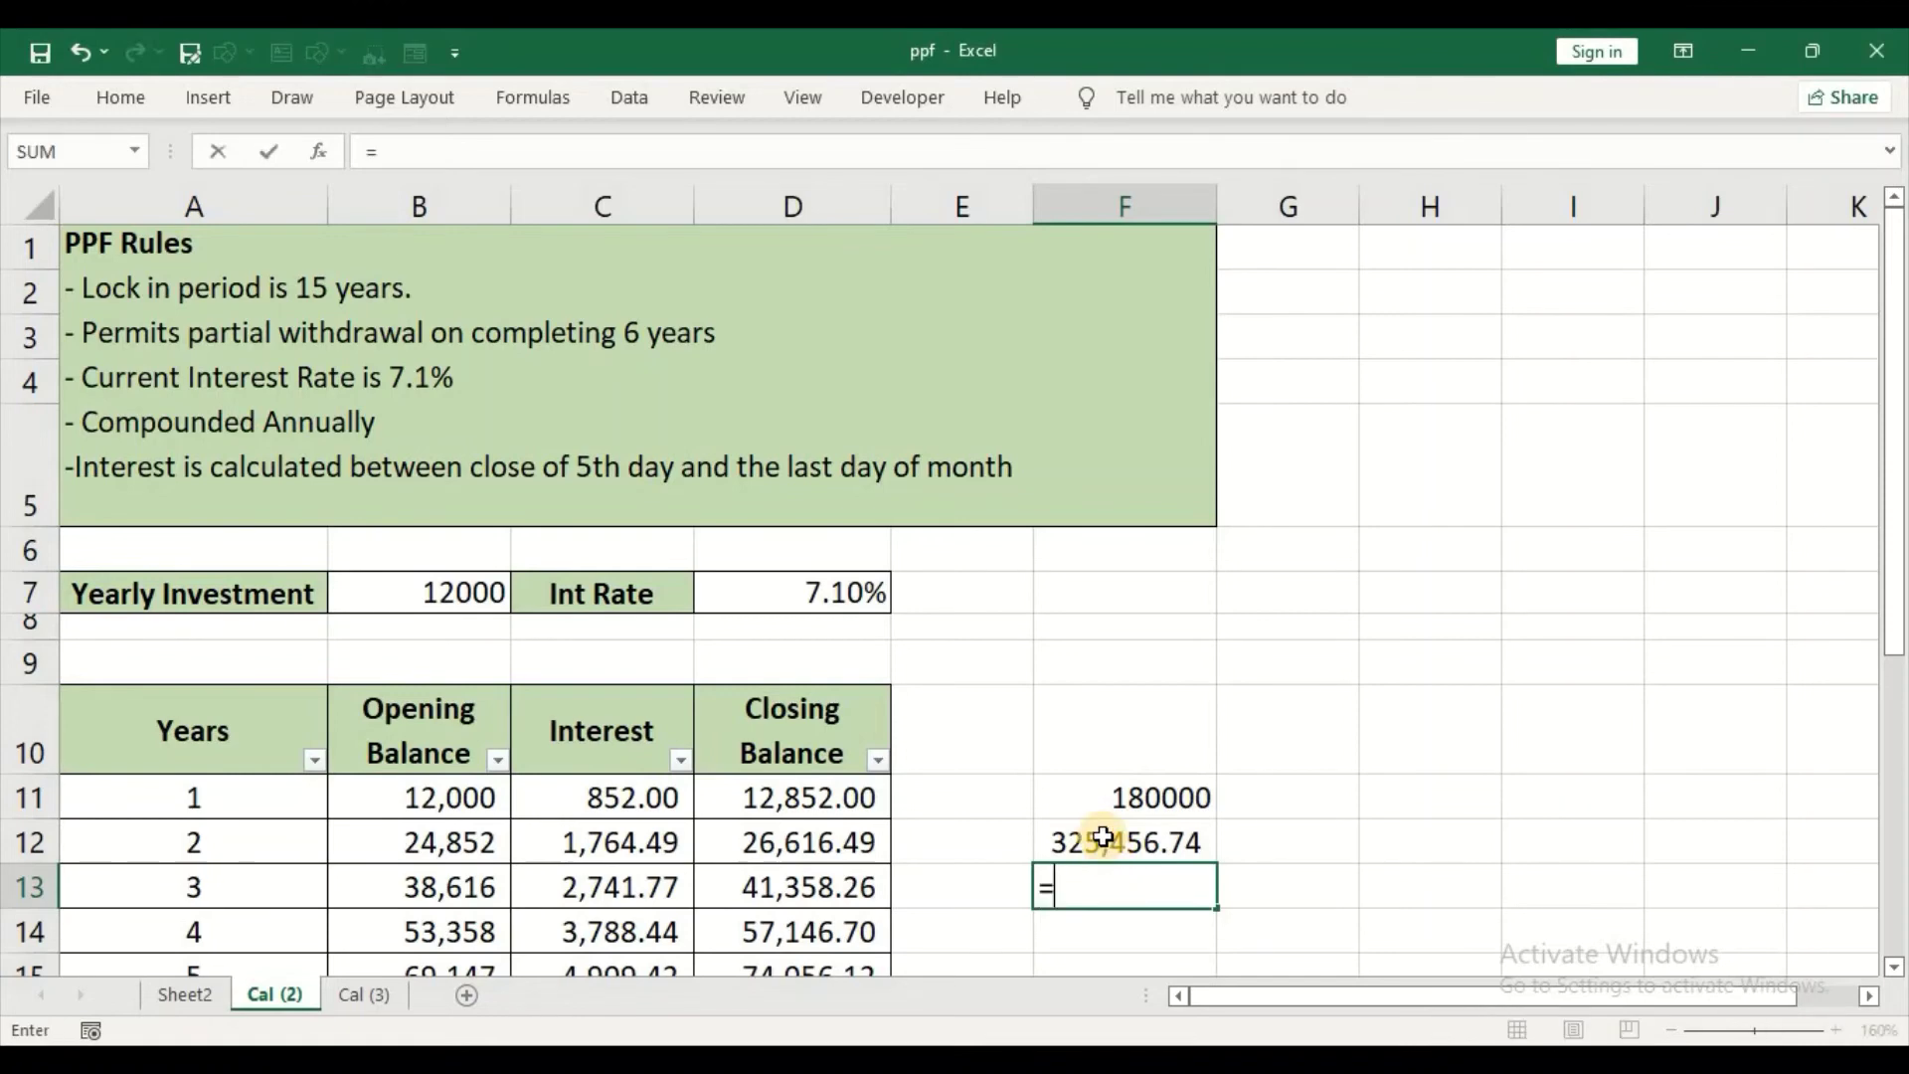
pyautogui.click(1104, 838)
pyautogui.write('-')
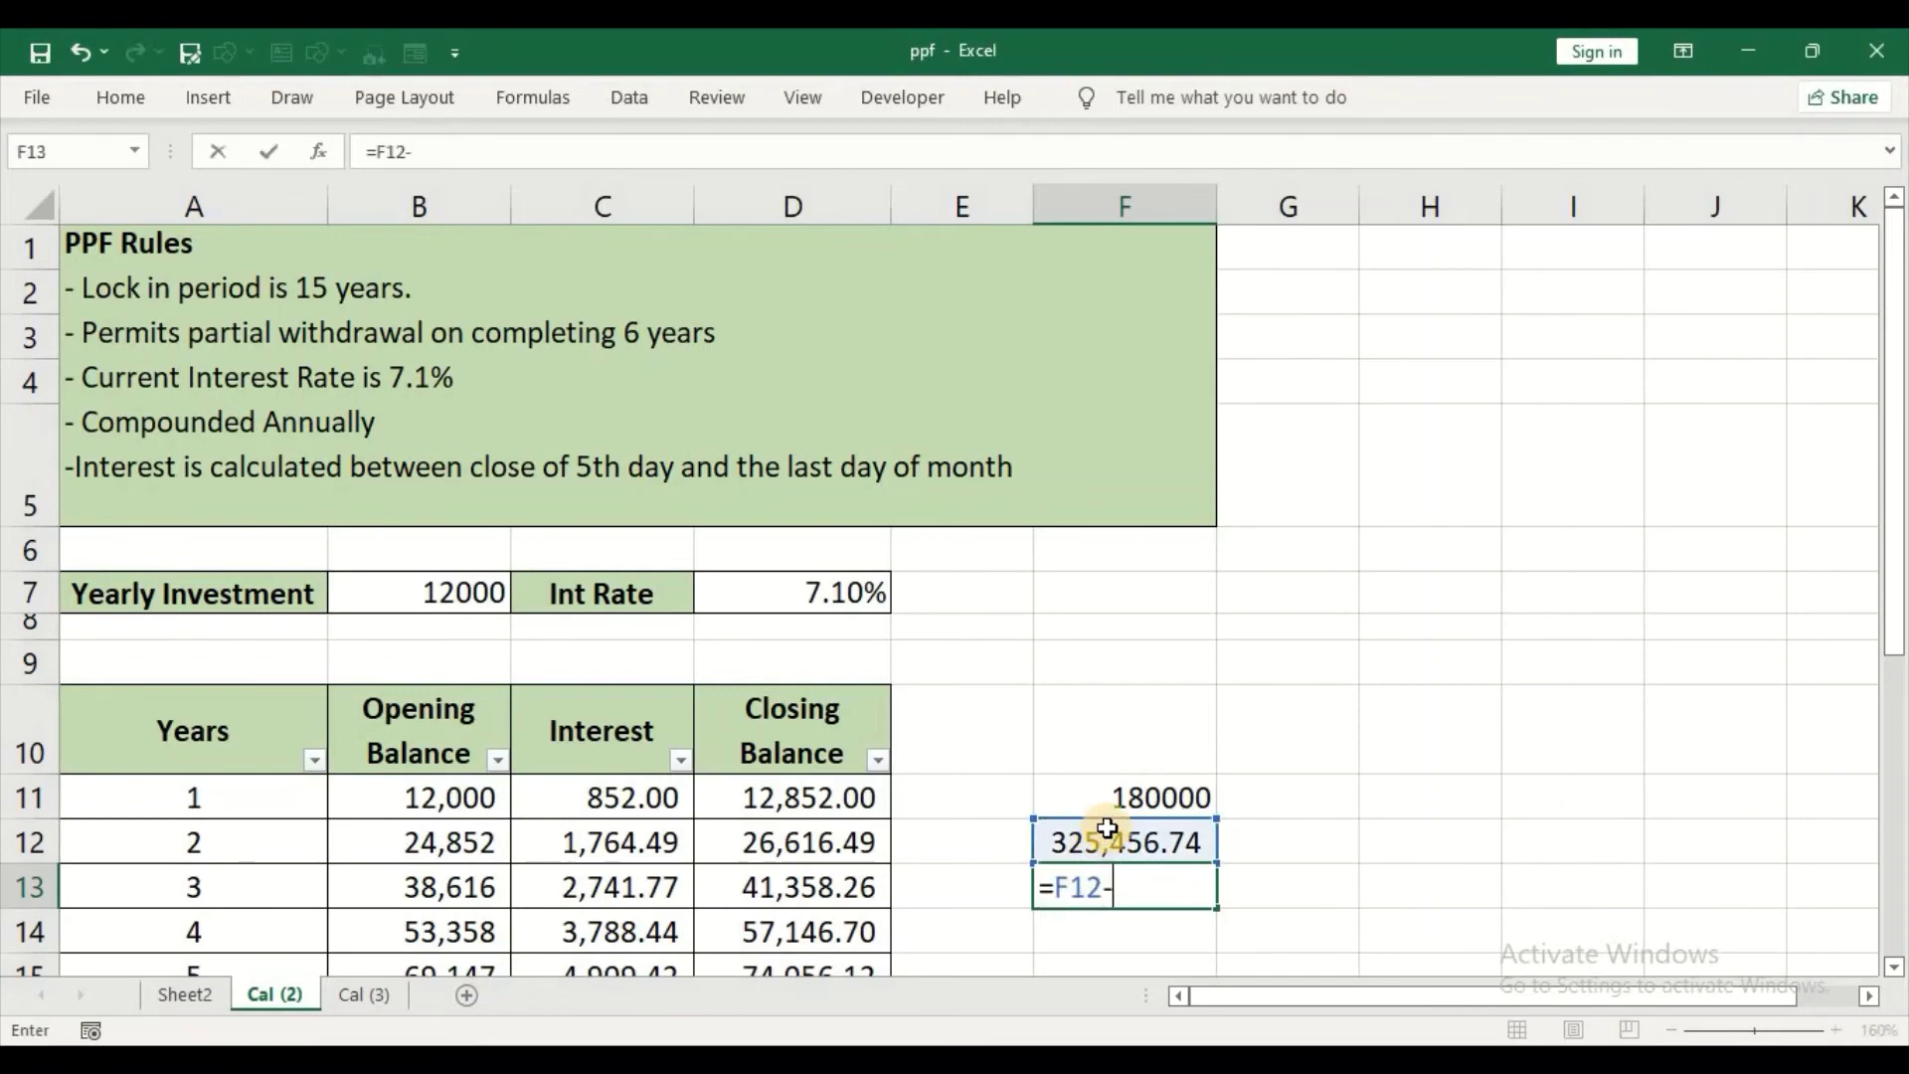
pyautogui.click(1150, 793)
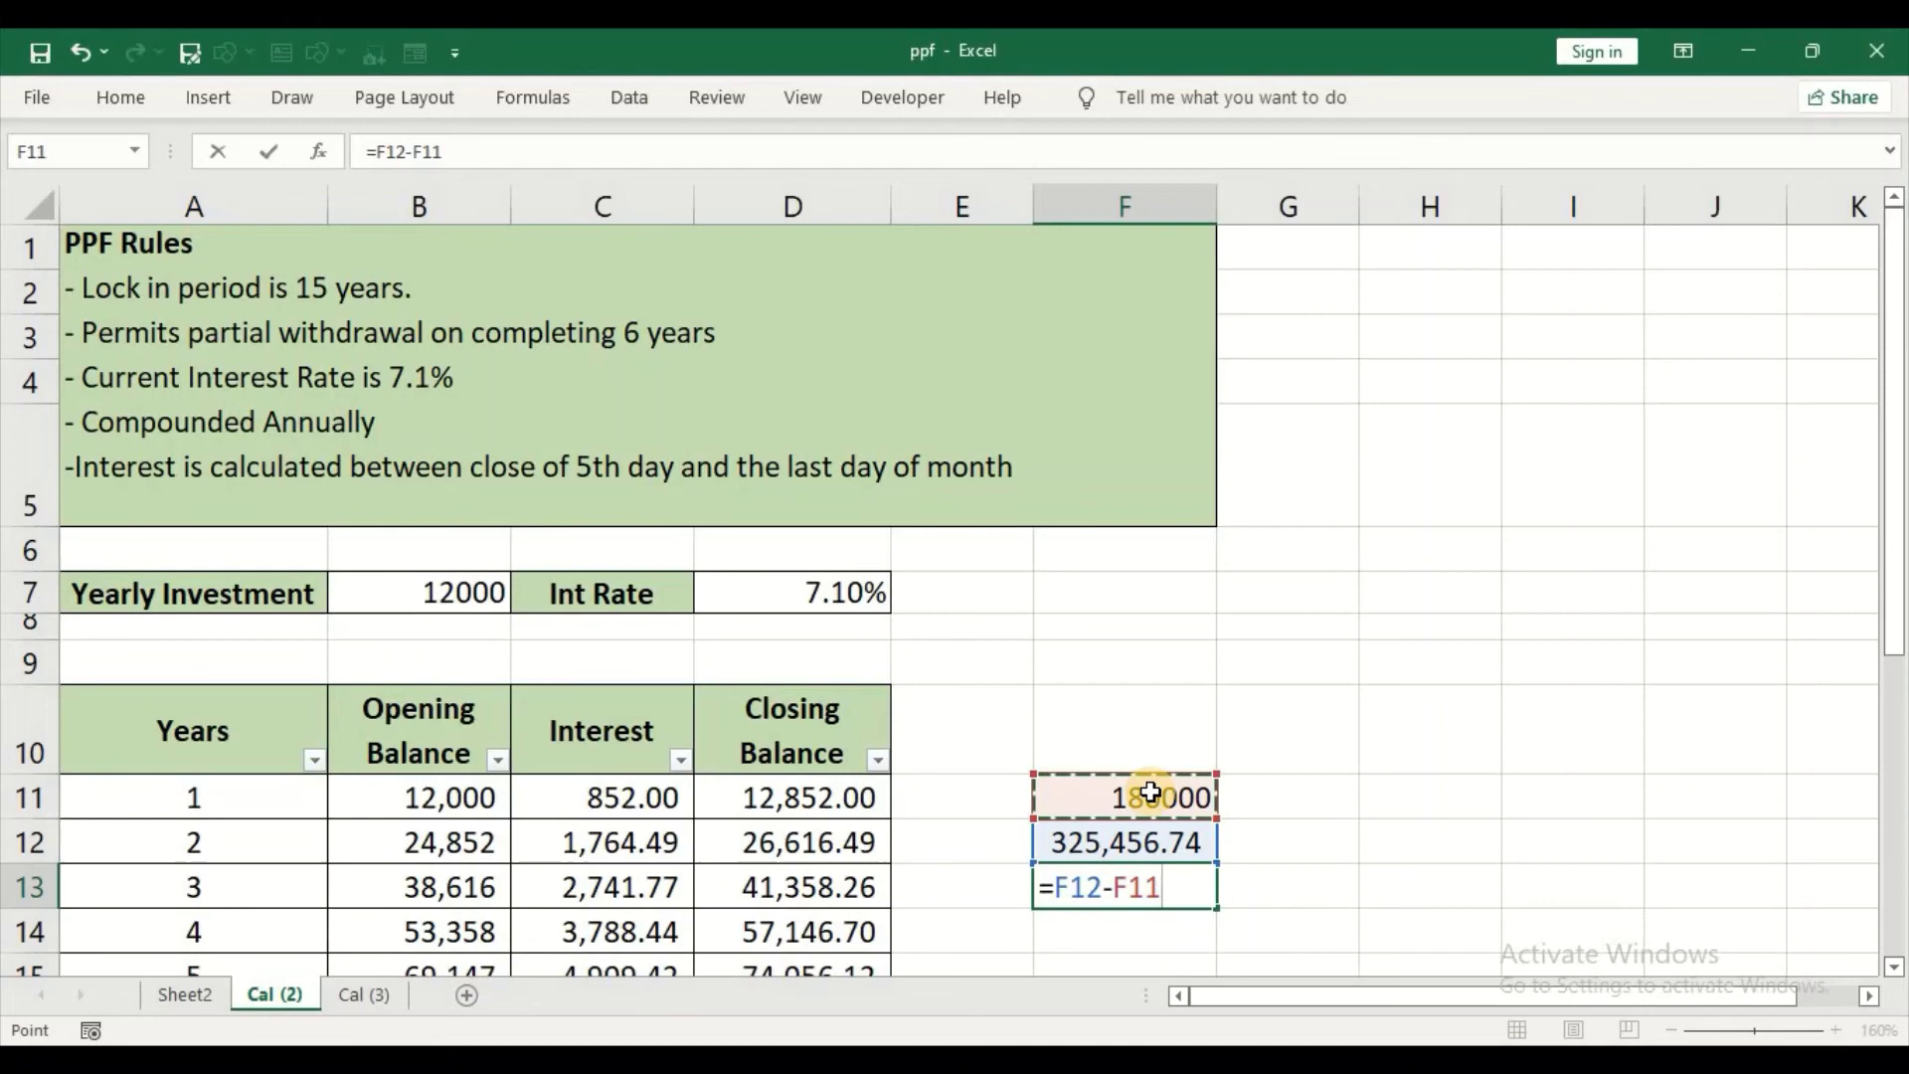
pyautogui.press('Return')
pyautogui.press('Down')
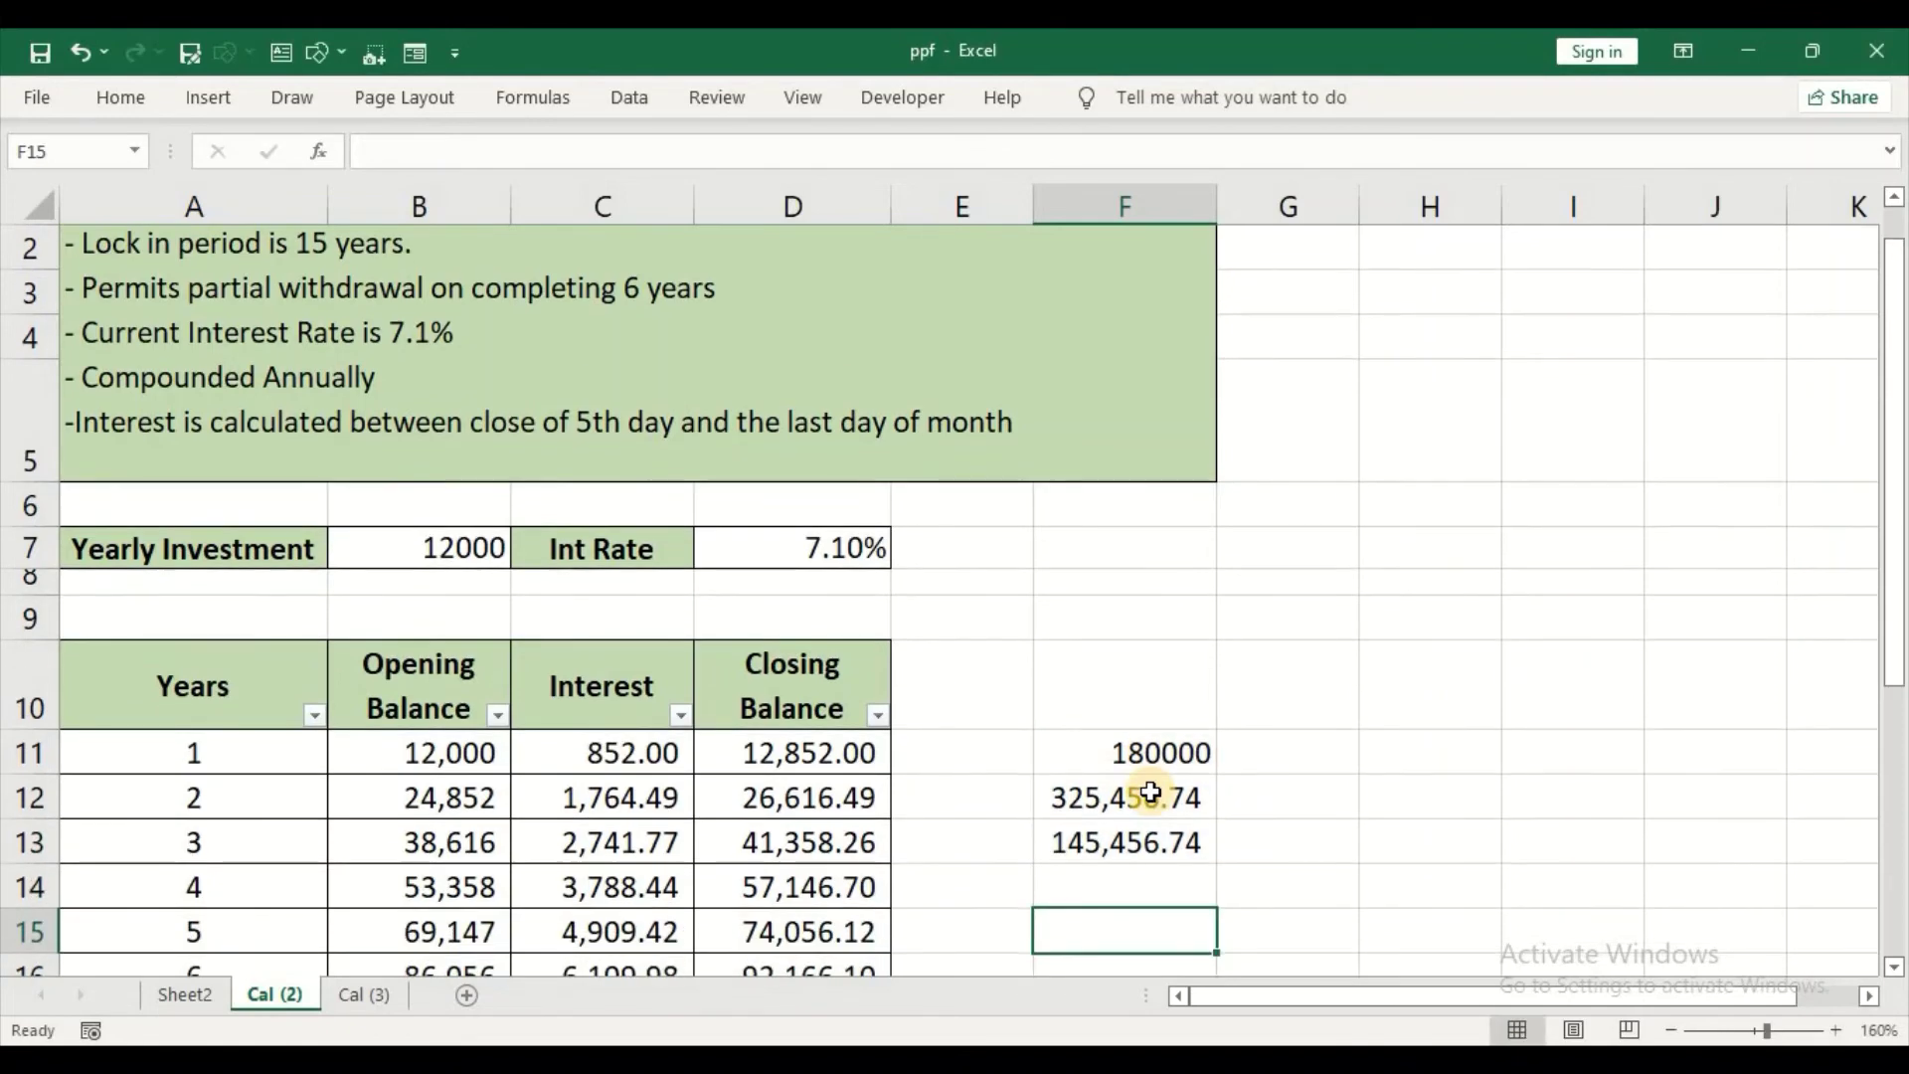
pyautogui.press('Up')
pyautogui.press('Up')
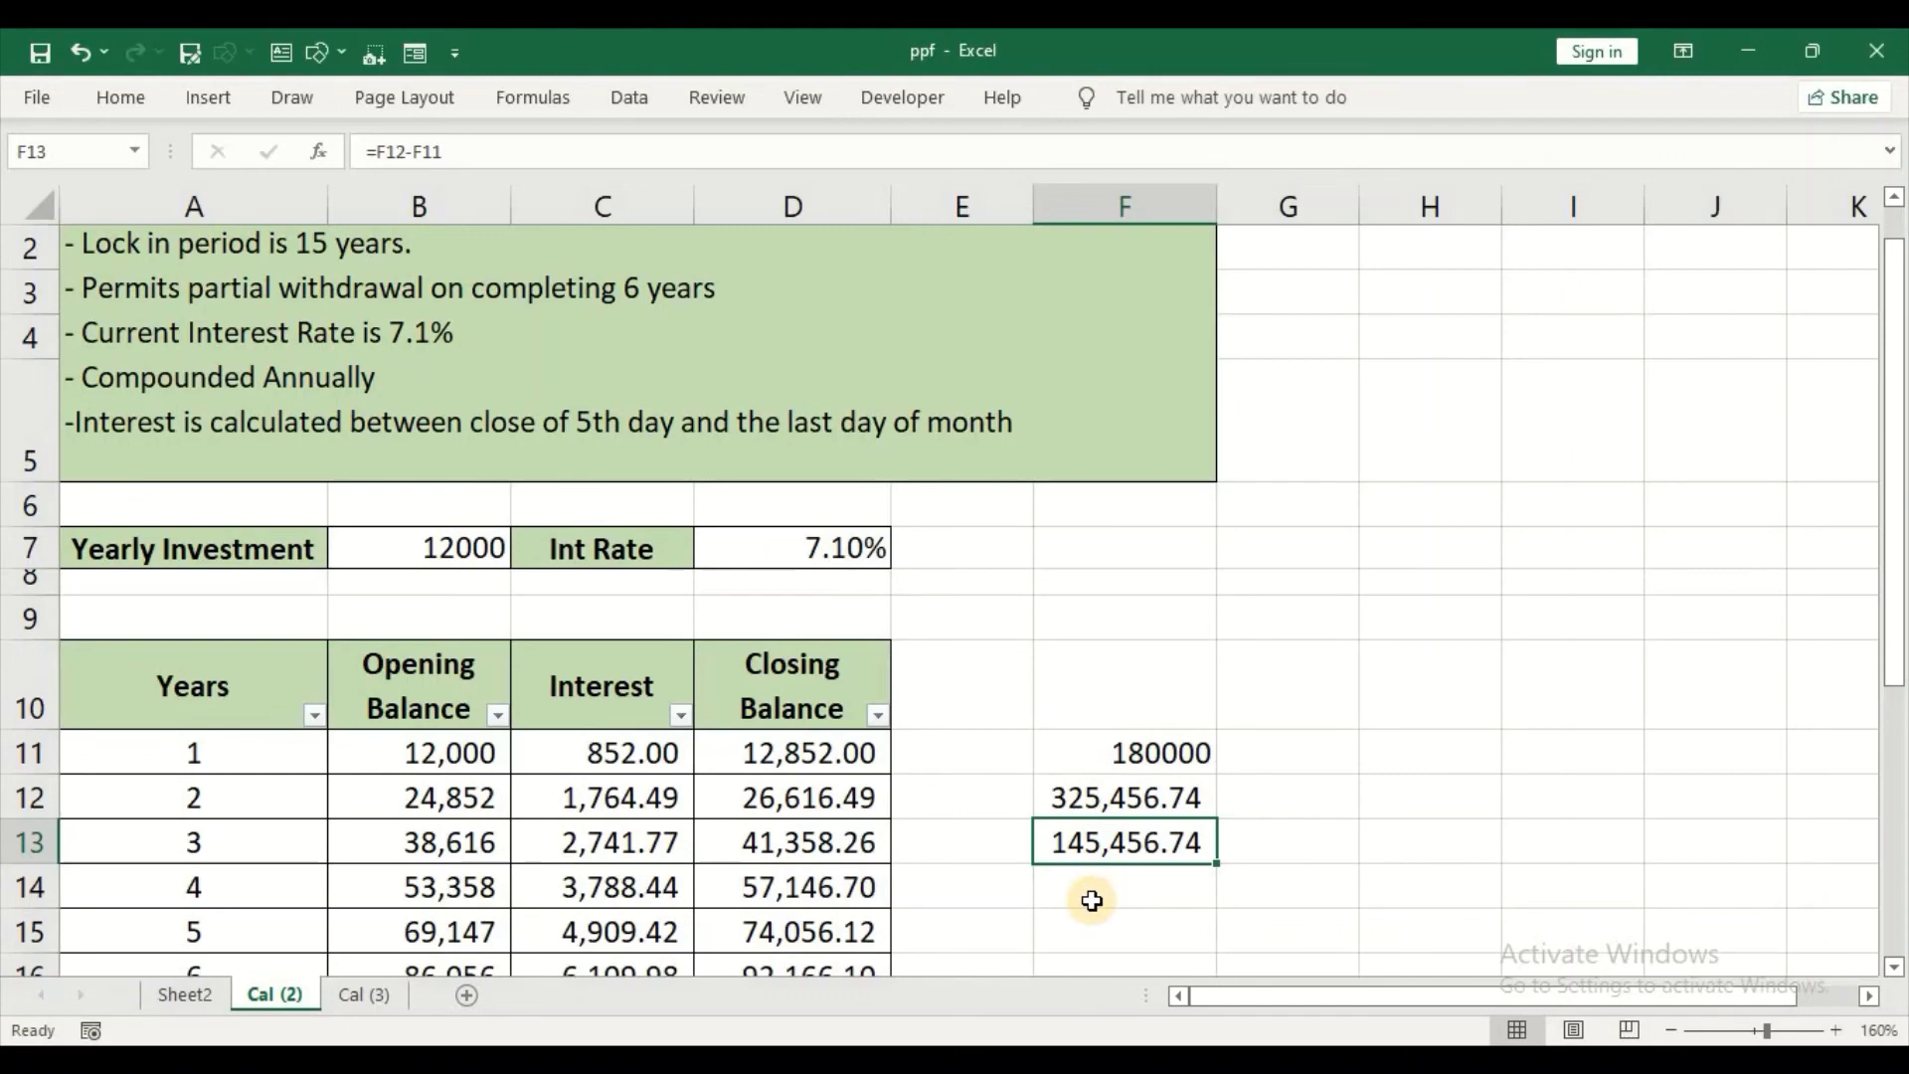
pyautogui.scroll(-3, 717, 813)
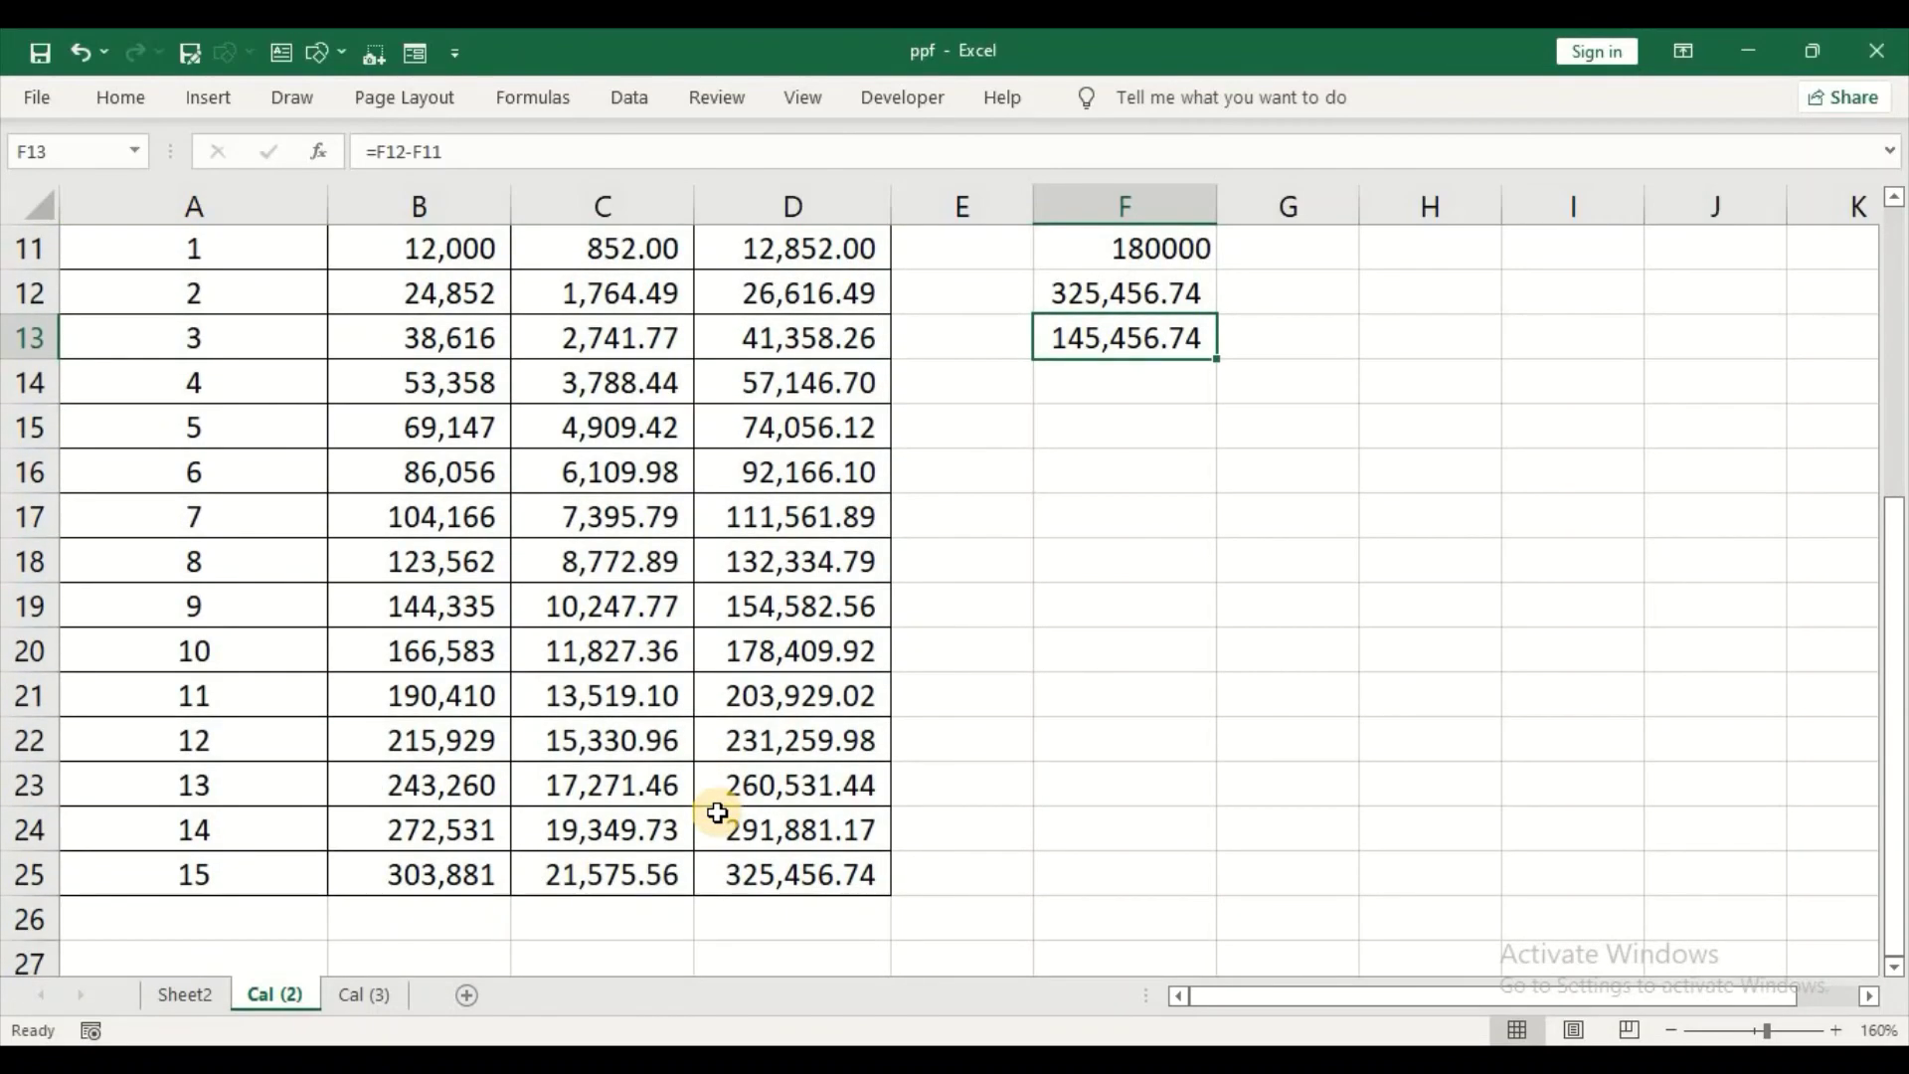
pyautogui.scroll(3, 717, 812)
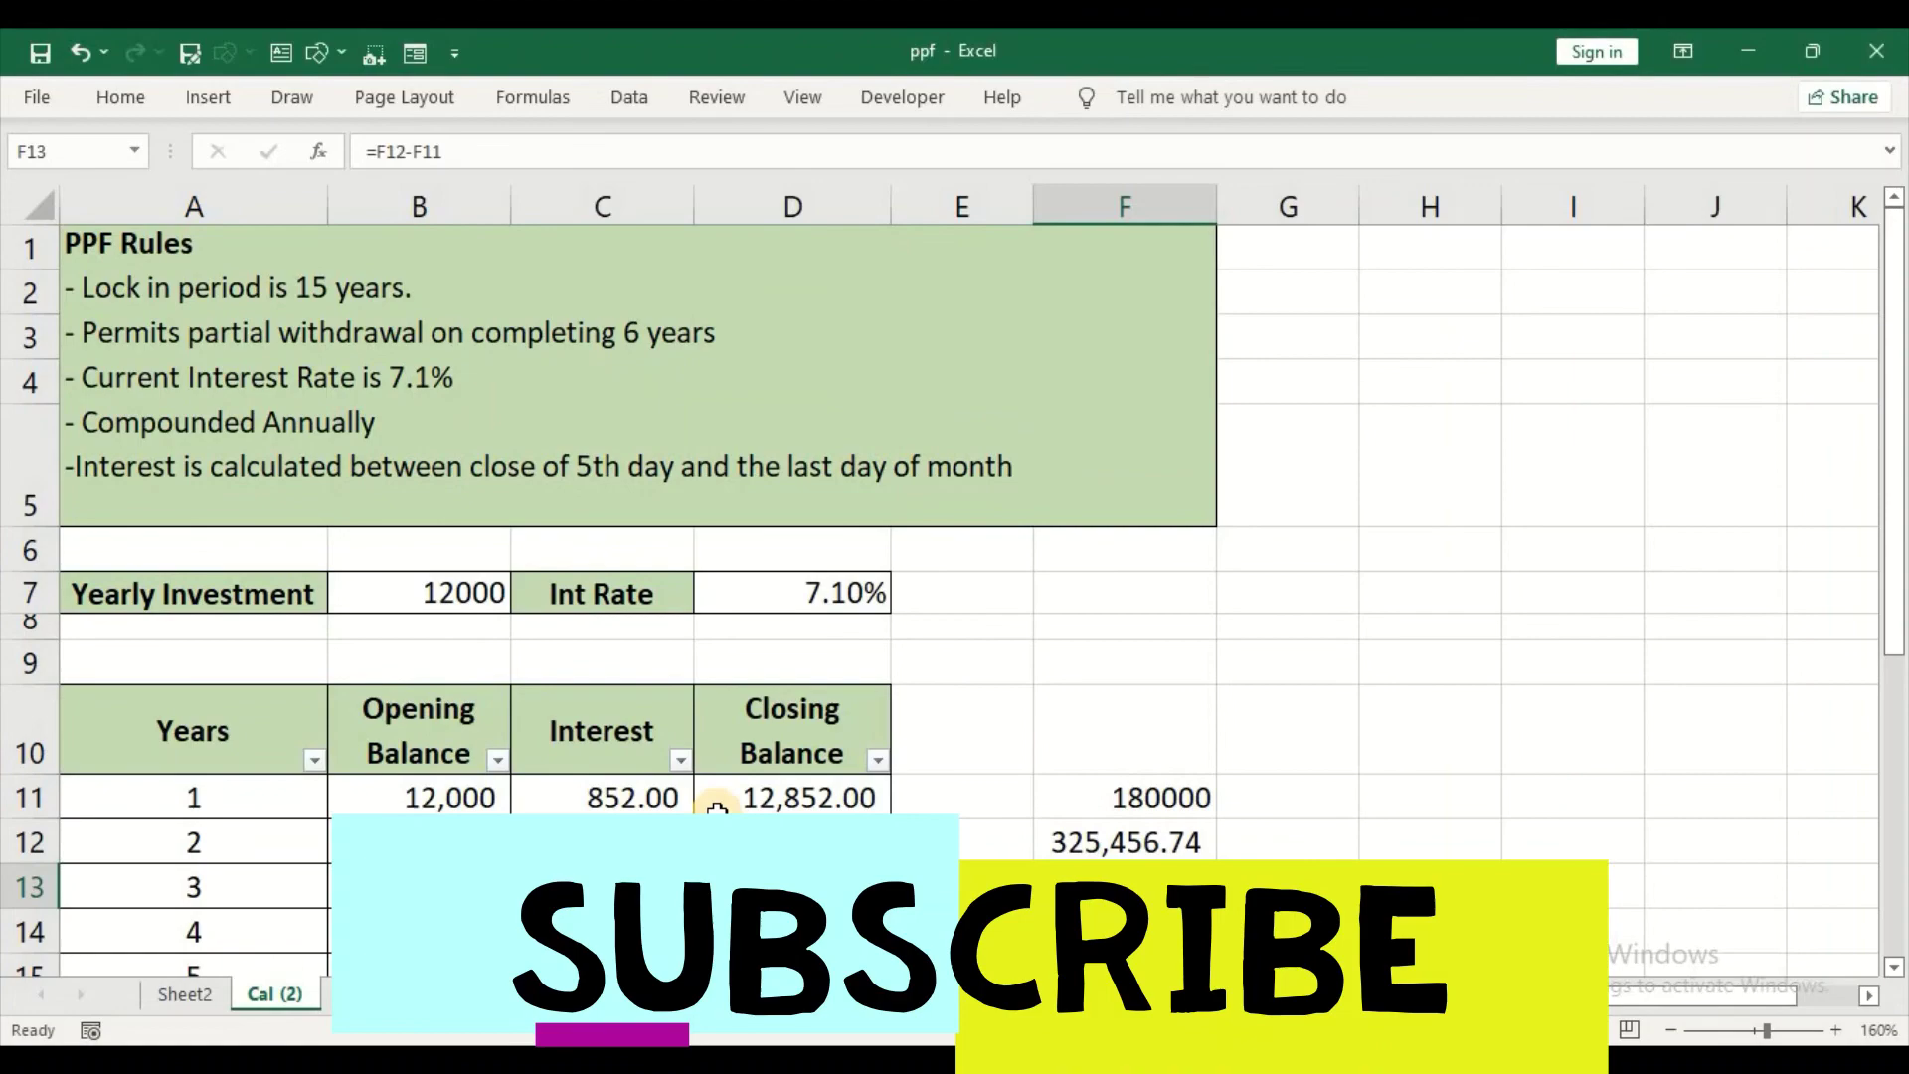
pyautogui.scroll(-4, 717, 813)
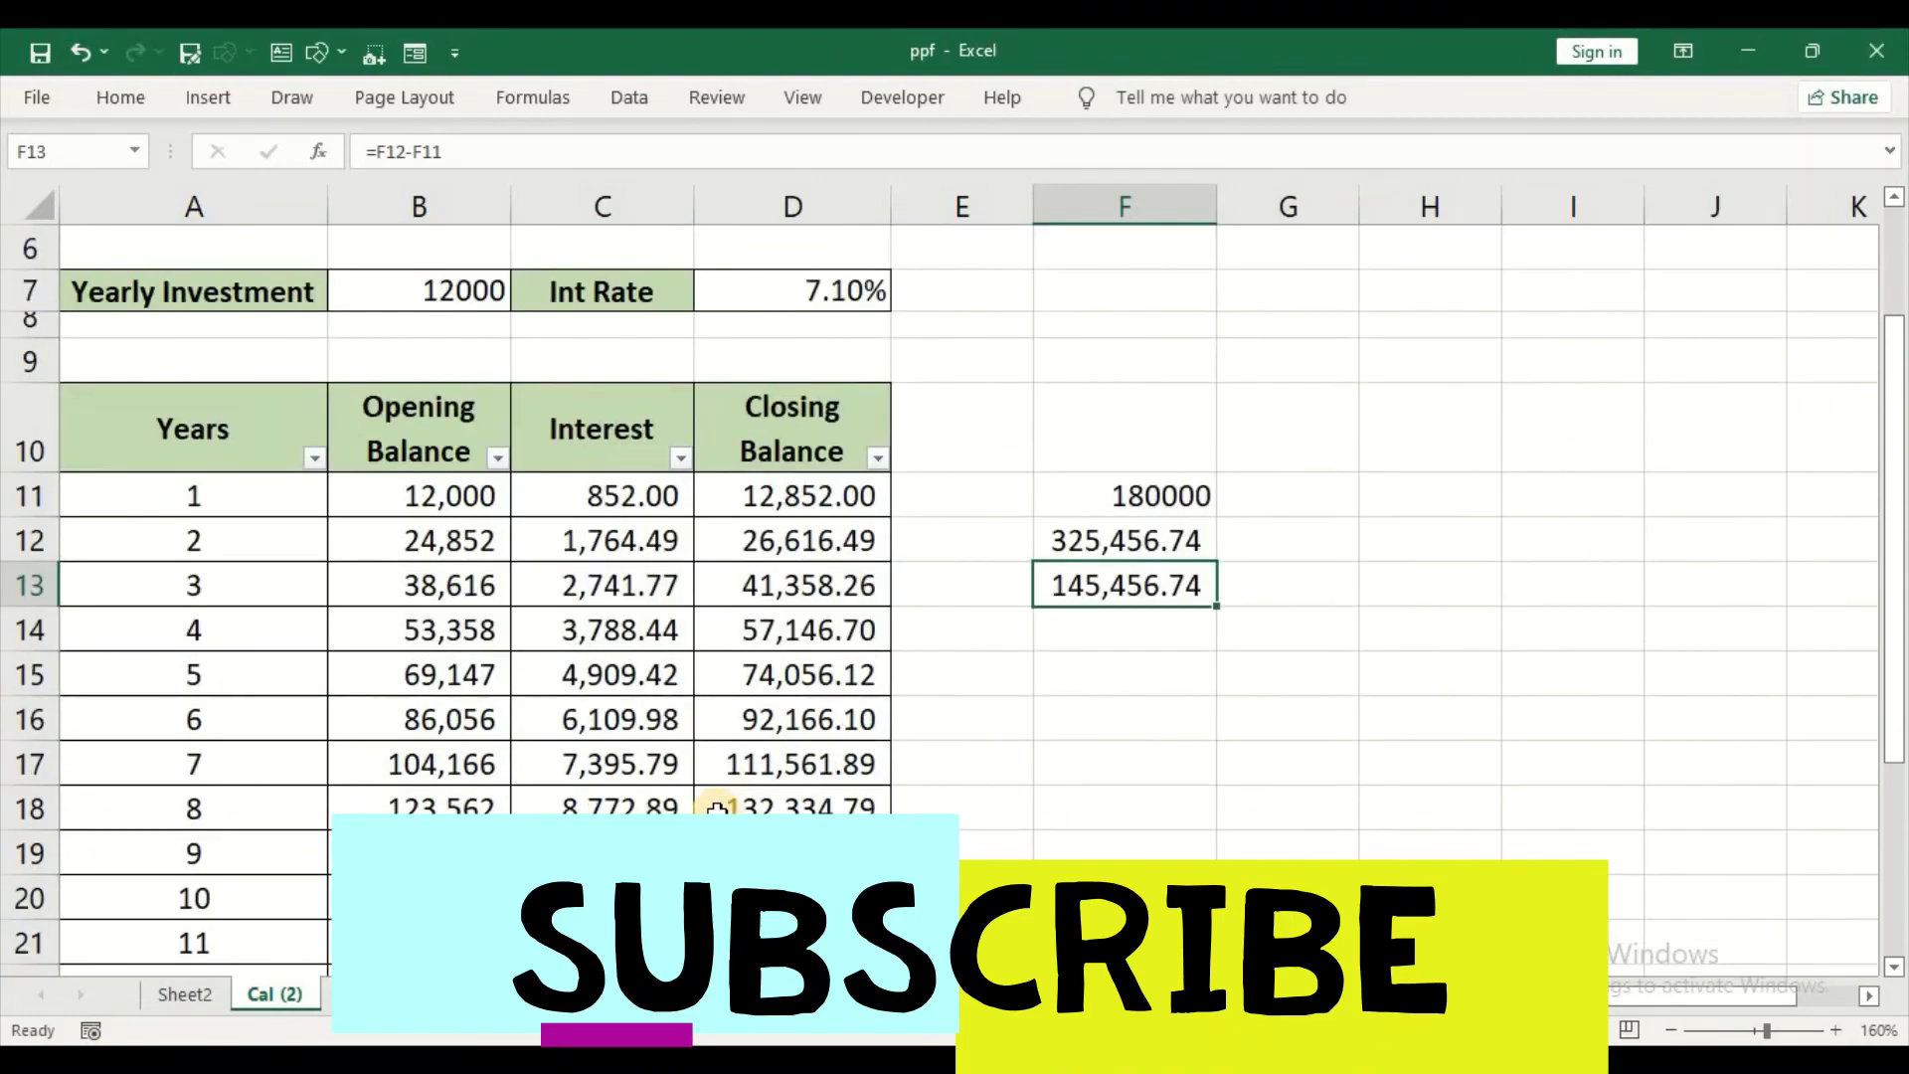
pyautogui.scroll(4, 804, 781)
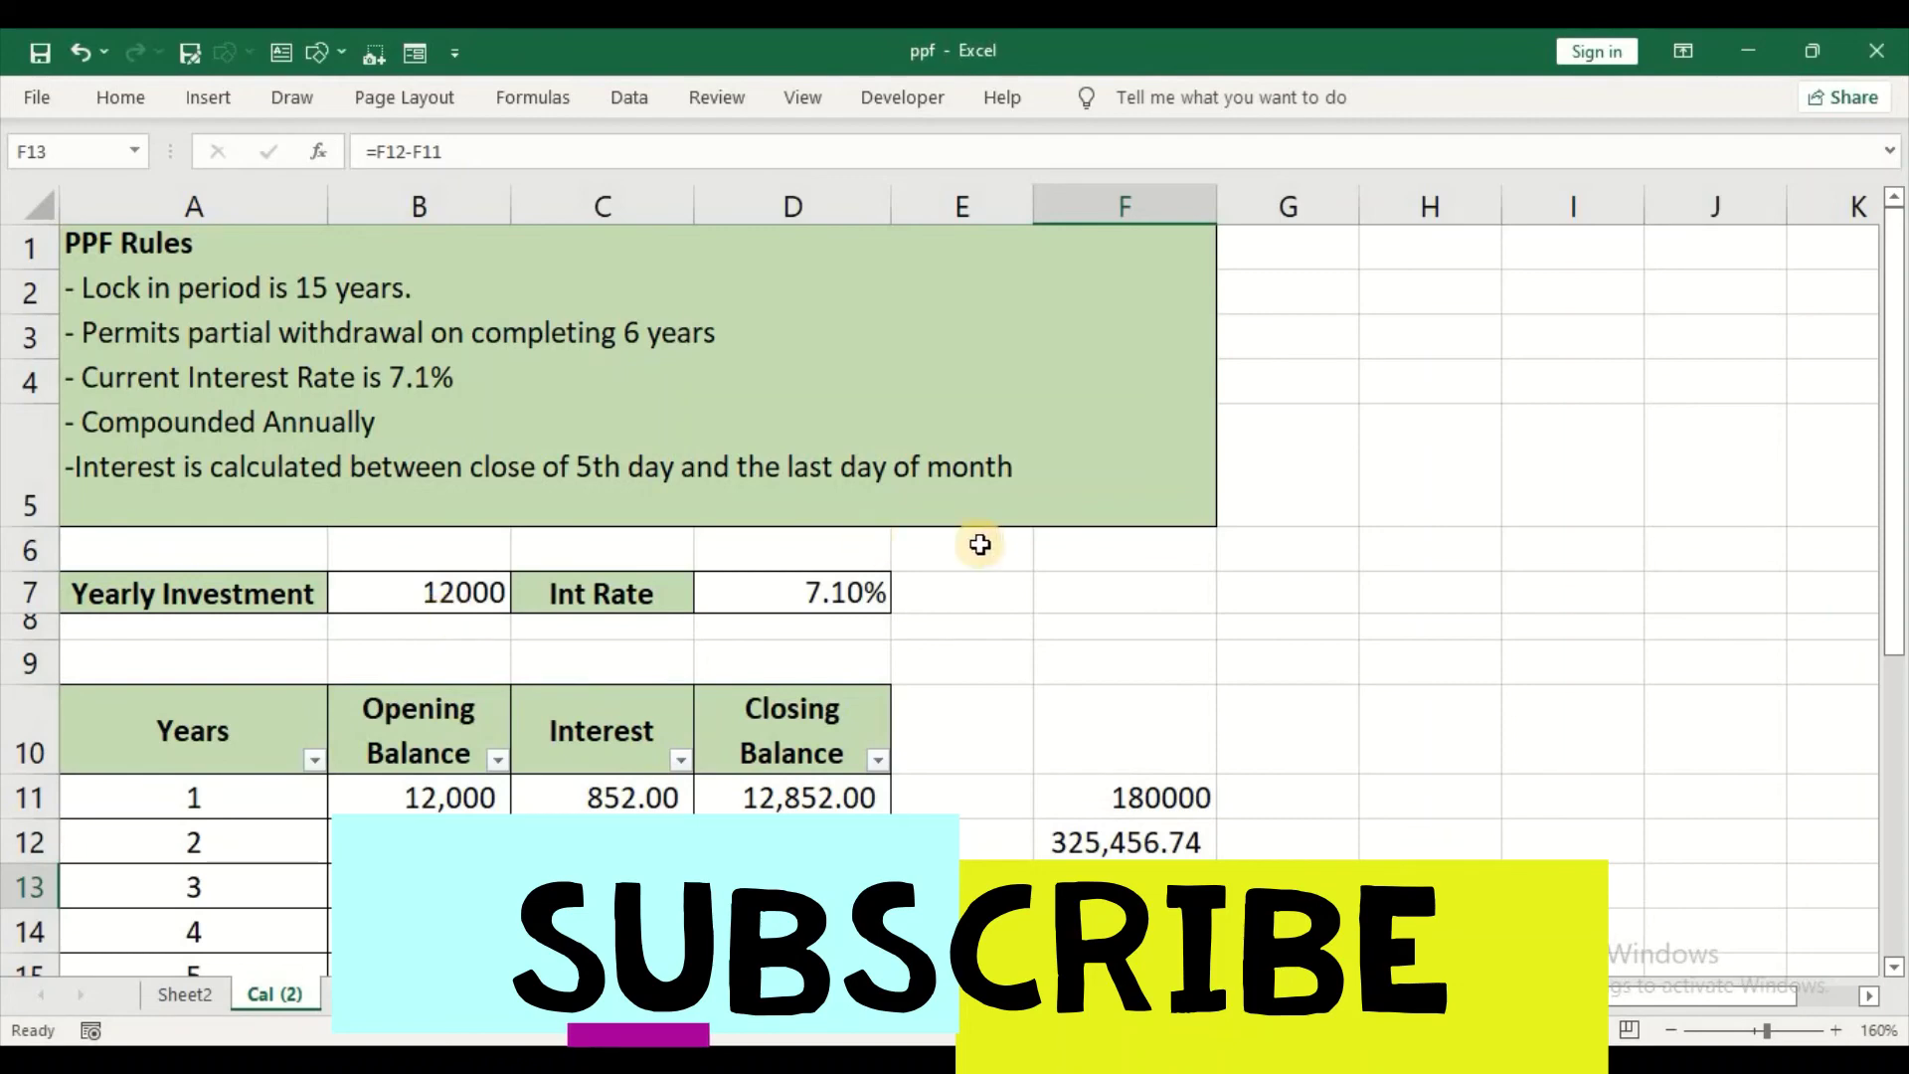
pyautogui.click(839, 600)
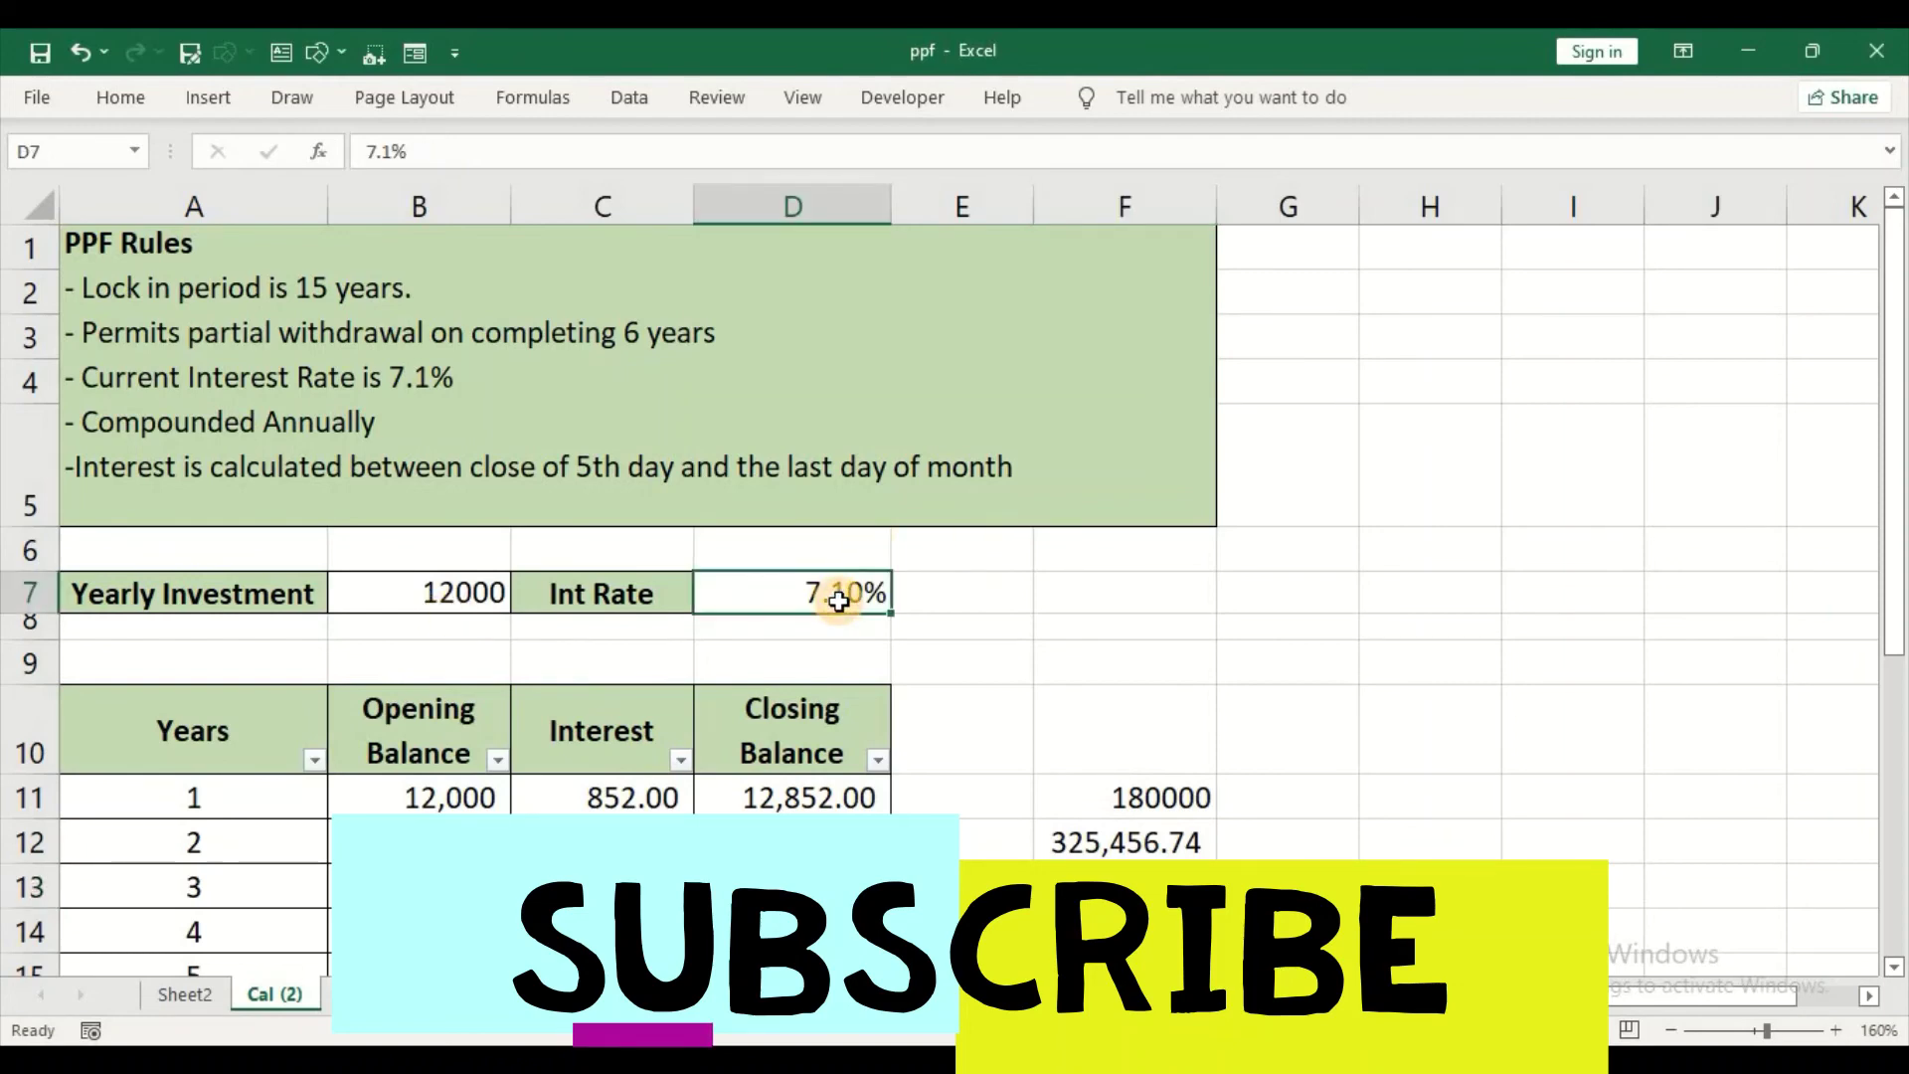